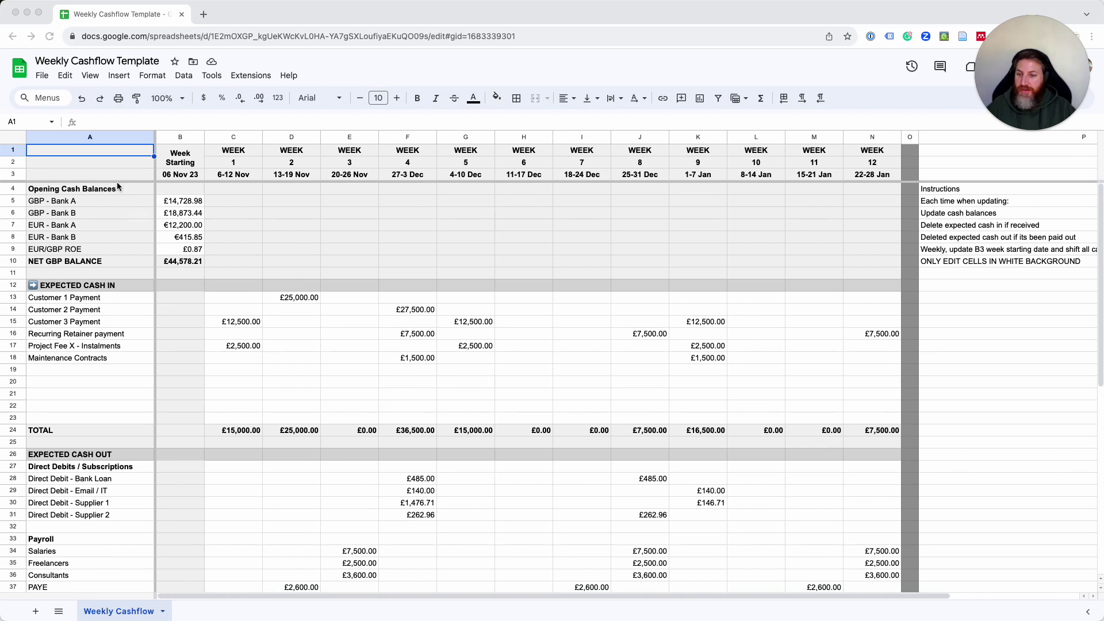
# Set the week starting date in B3 to 13 Nov 23 and check the date ranges of weeks 1 to 12
pyautogui.click(74, 174)
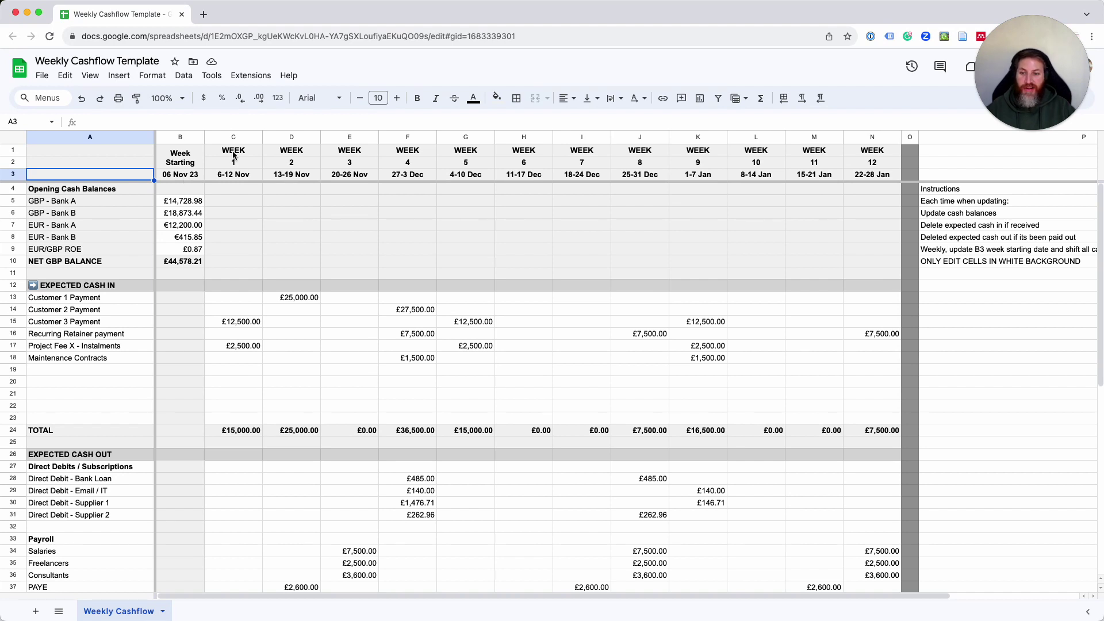
pyautogui.moveTo(232, 153); pyautogui.dragTo(854, 161)
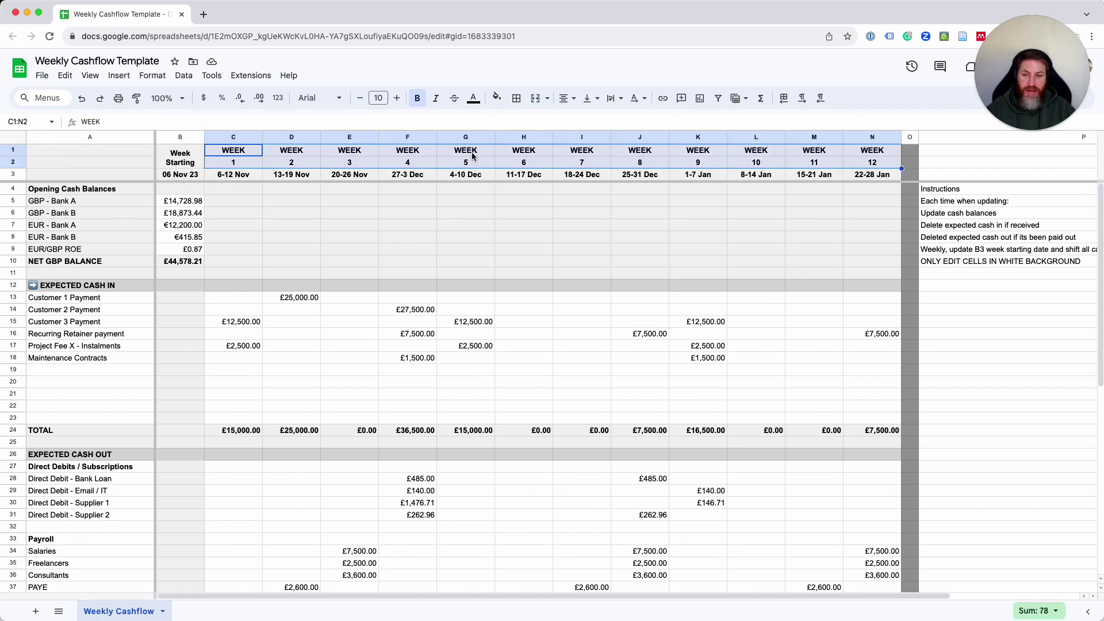
pyautogui.click(180, 167)
pyautogui.click(182, 177)
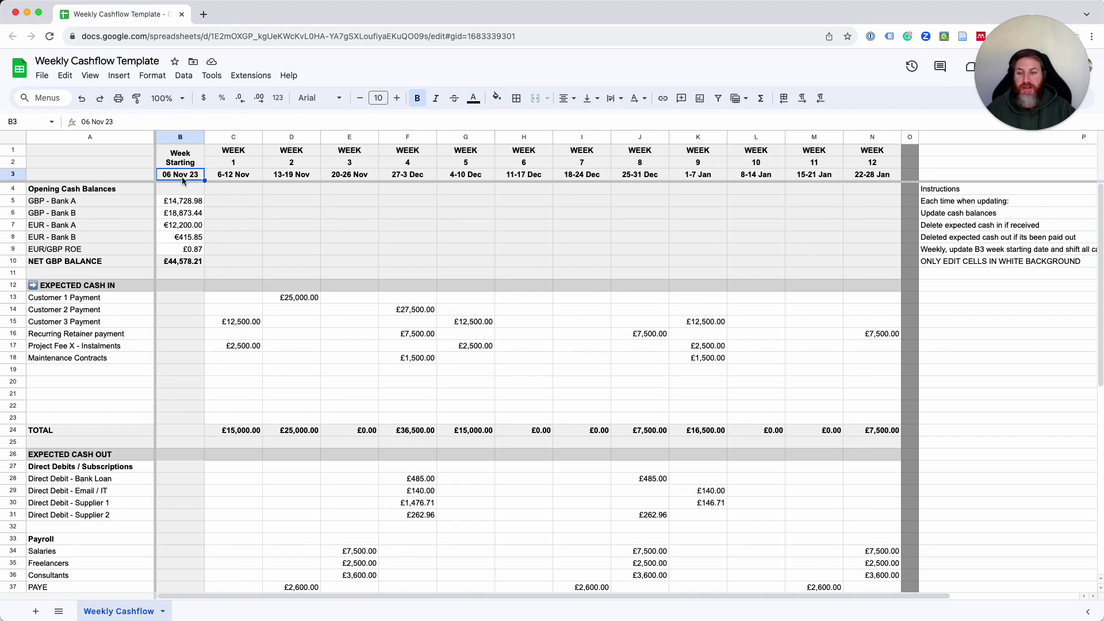
pyautogui.doubleClick(179, 176)
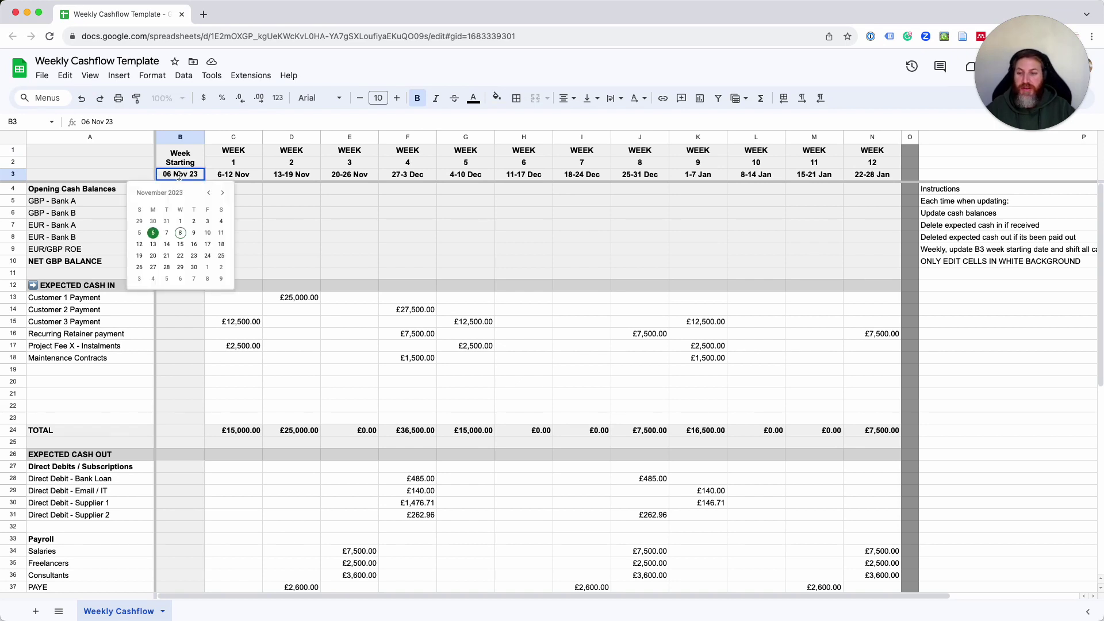
pyautogui.click(153, 244)
pyautogui.click(873, 176)
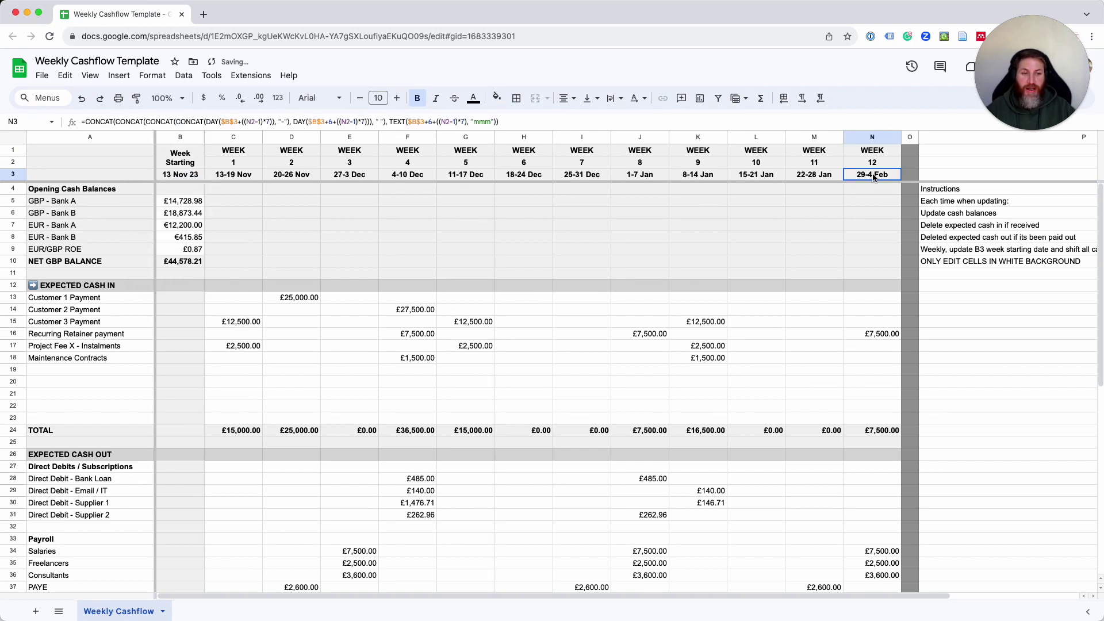
pyautogui.moveTo(873, 176); pyautogui.dragTo(217, 172)
# Set the week starting date in B3 back to 06 Nov 23
pyautogui.click(181, 175)
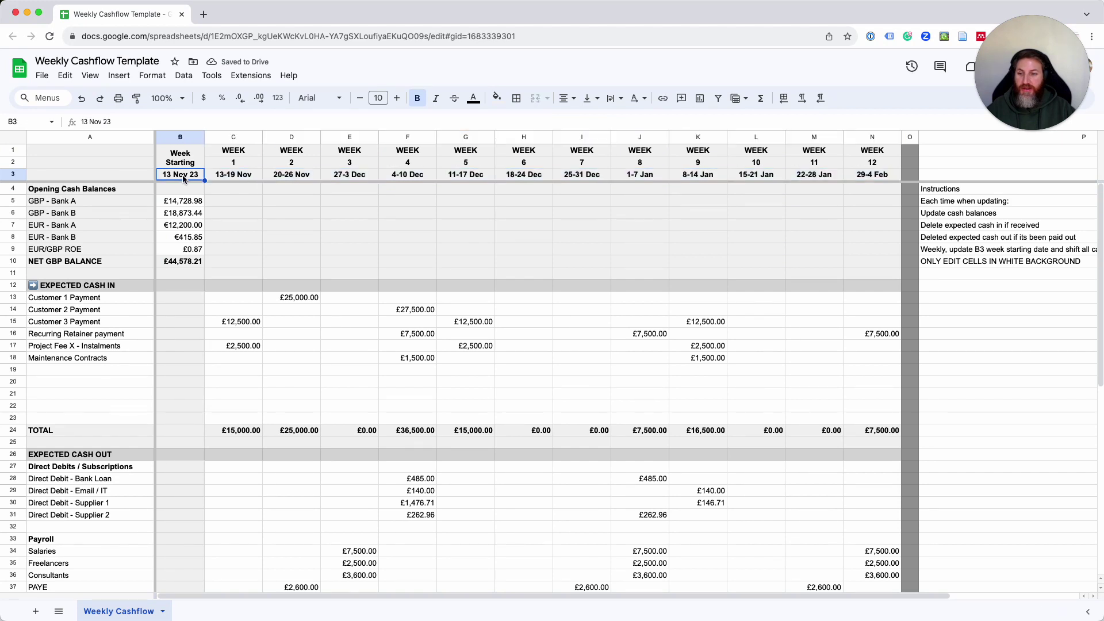
pyautogui.doubleClick(175, 174)
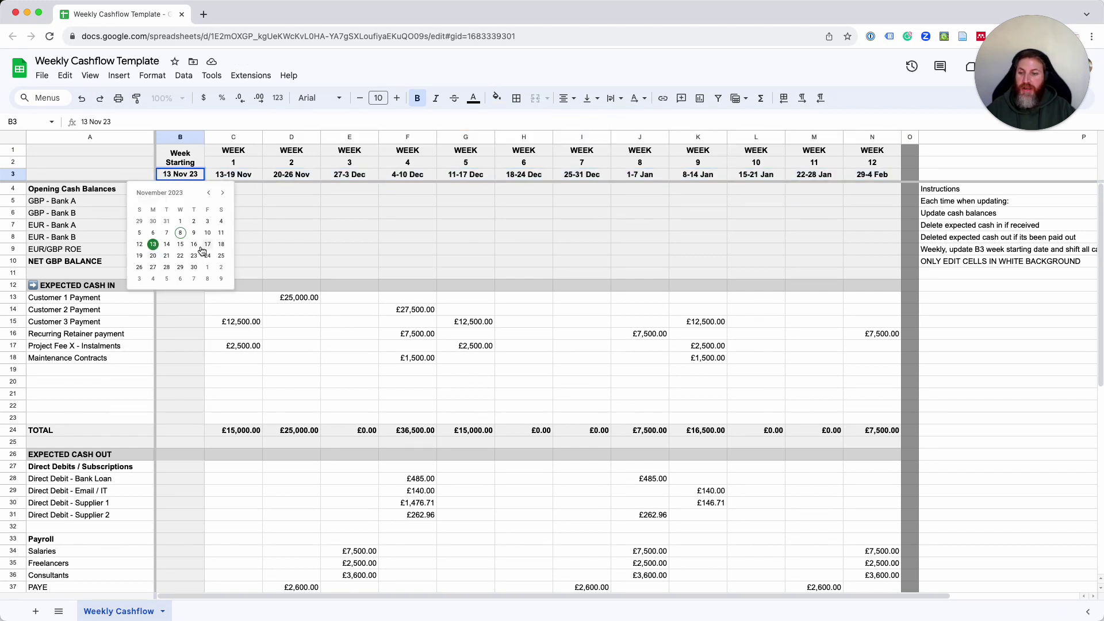
pyautogui.click(152, 233)
pyautogui.click(232, 206)
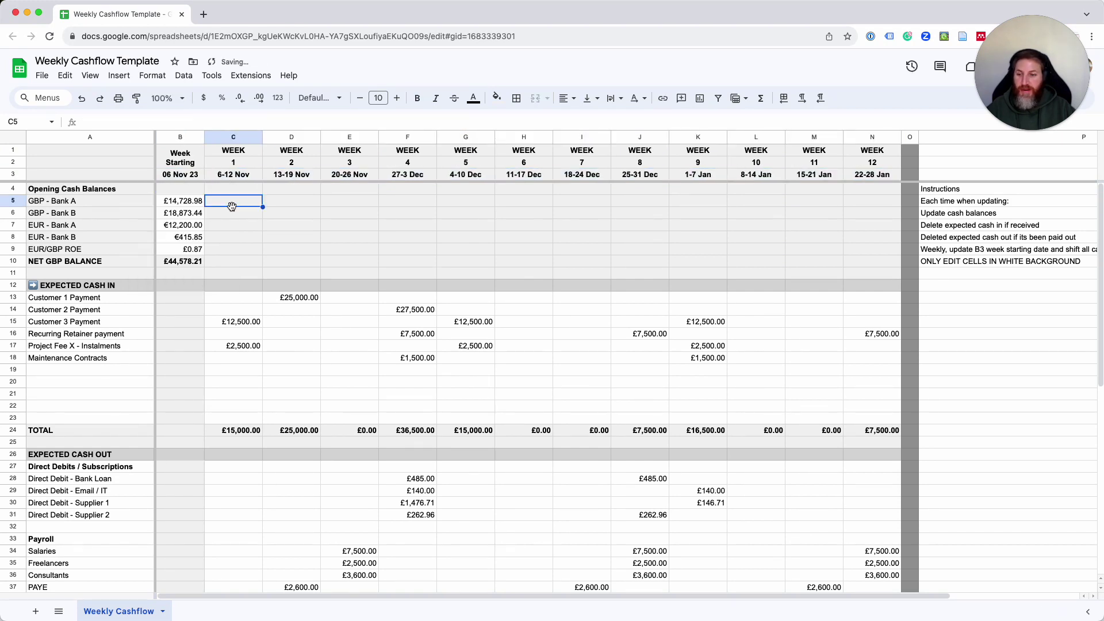
pyautogui.click(182, 176)
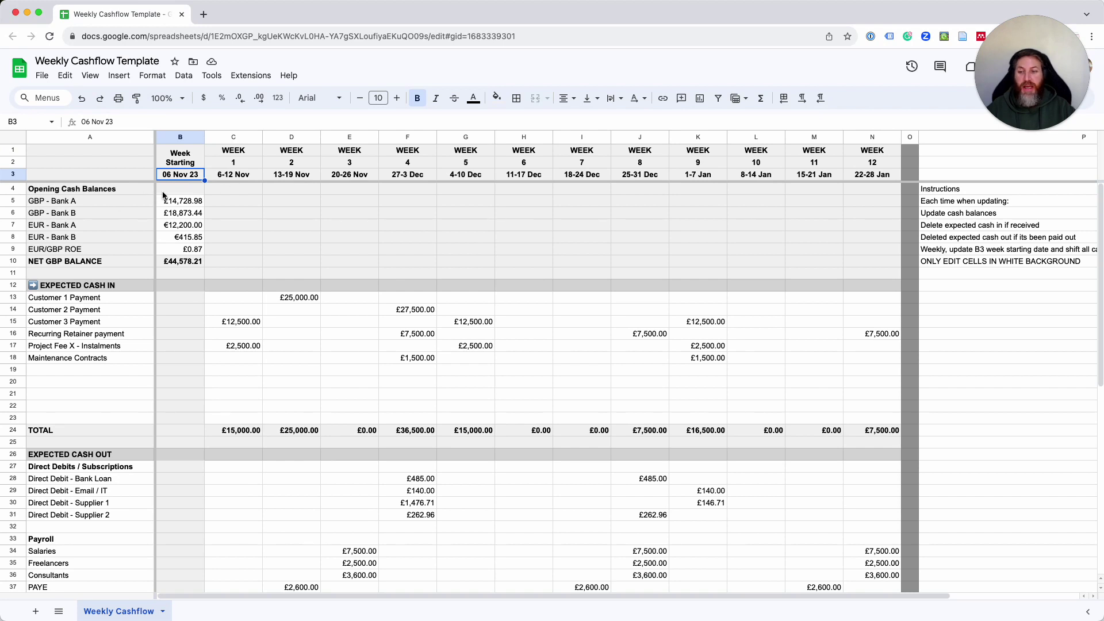
# Review the opening cash balances of the GBP and EUR bank accounts and the EUR/GBP exchange rate row
pyautogui.moveTo(122, 201); pyautogui.dragTo(122, 245)
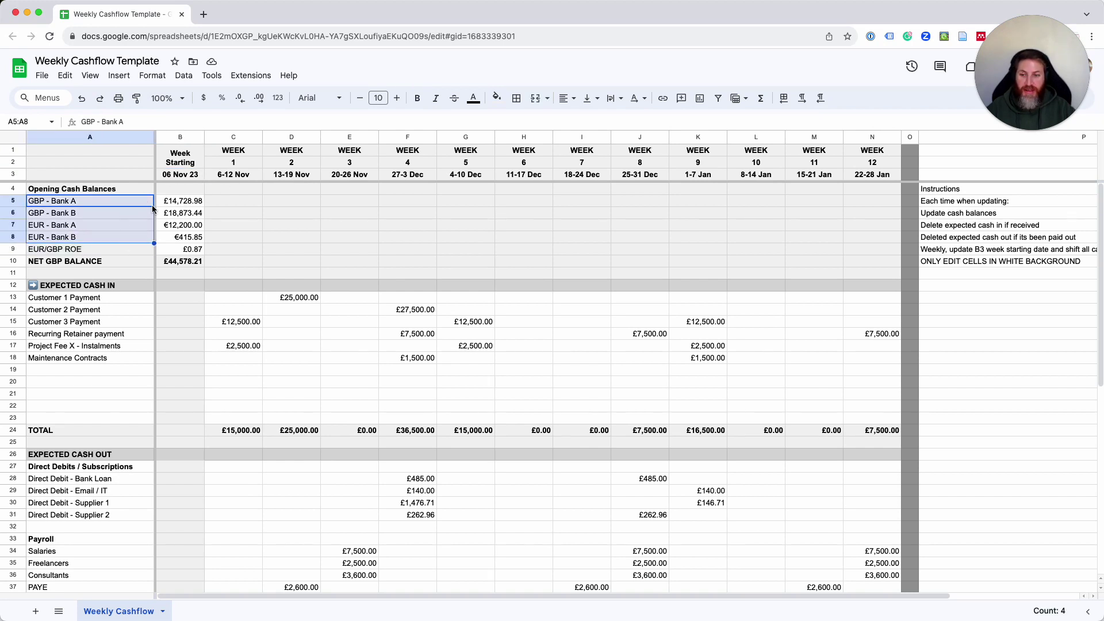
pyautogui.click(192, 192)
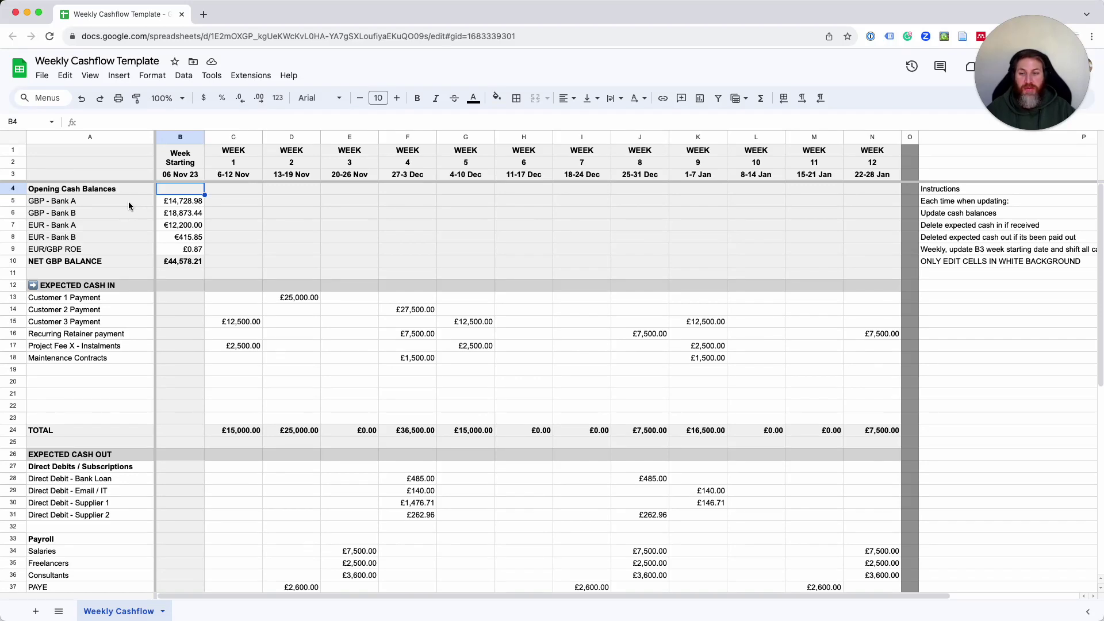
pyautogui.click(91, 205)
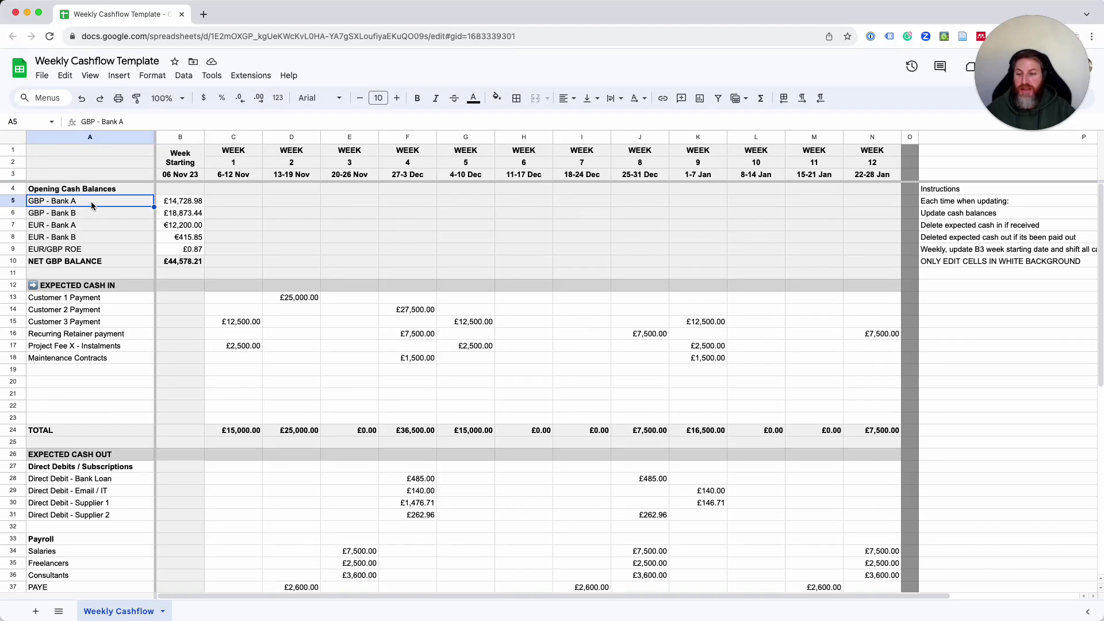
pyautogui.moveTo(85, 225); pyautogui.dragTo(102, 239)
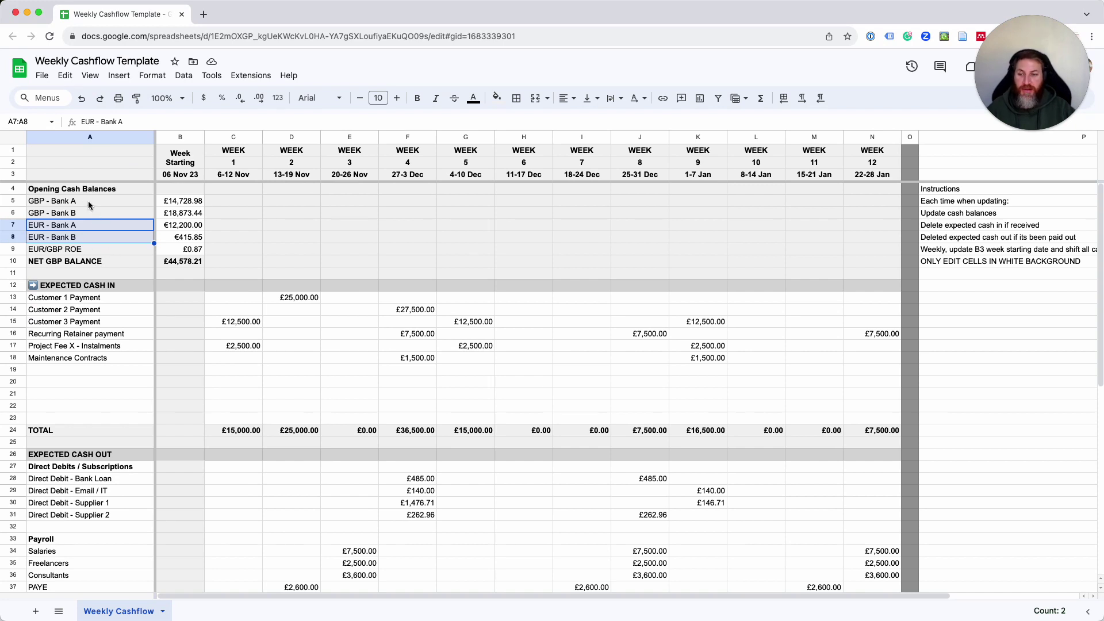
pyautogui.click(103, 204)
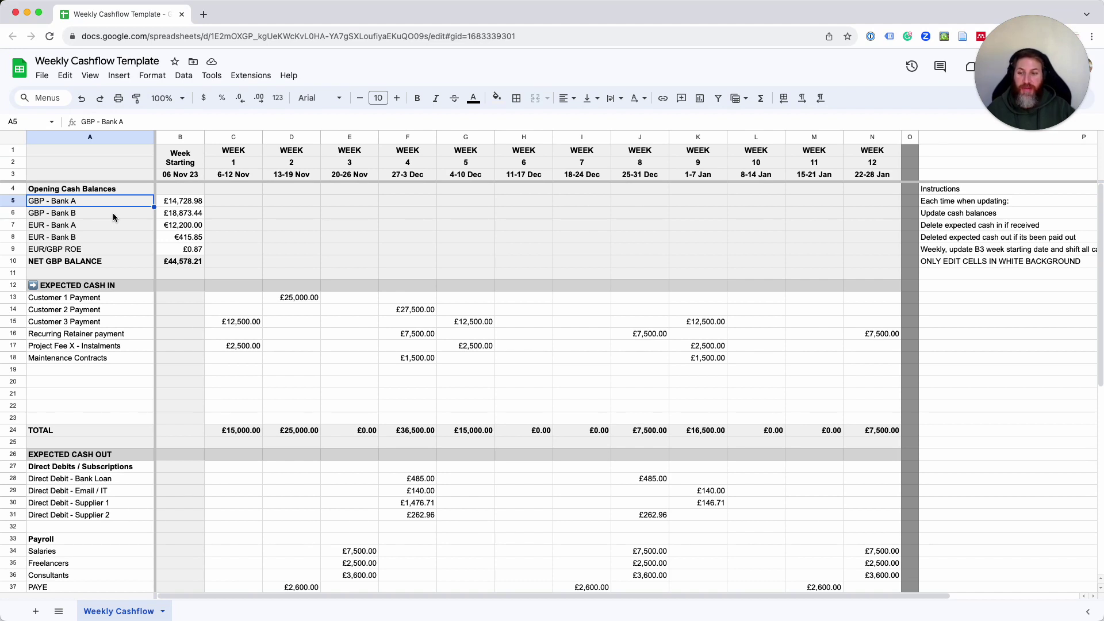
pyautogui.click(113, 213)
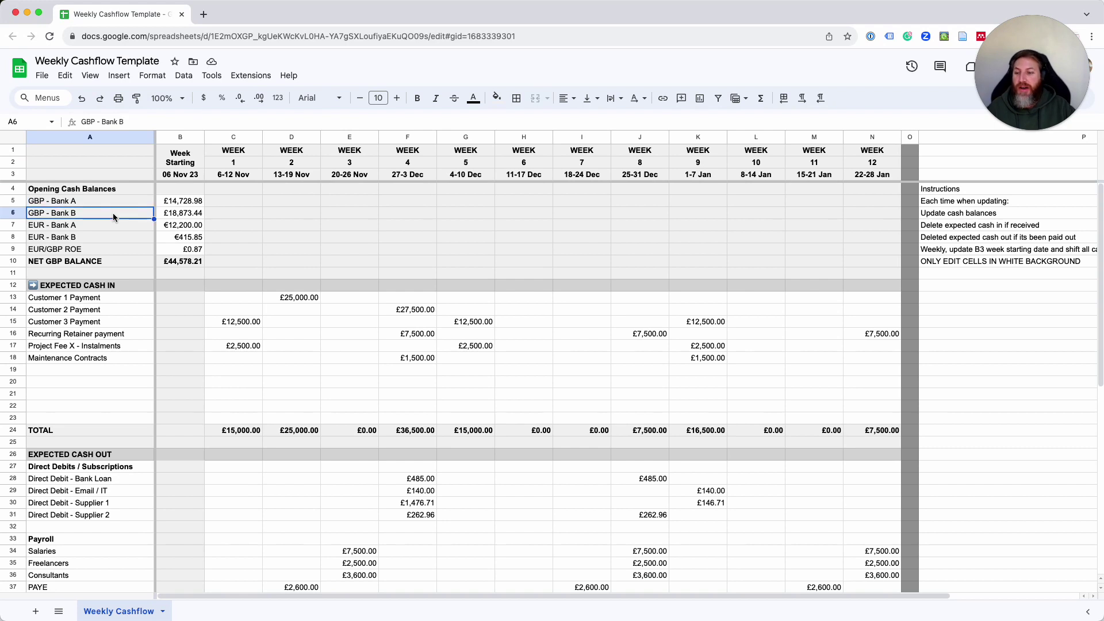
pyautogui.moveTo(38, 203); pyautogui.dragTo(91, 233)
pyautogui.click(60, 228)
pyautogui.click(115, 251)
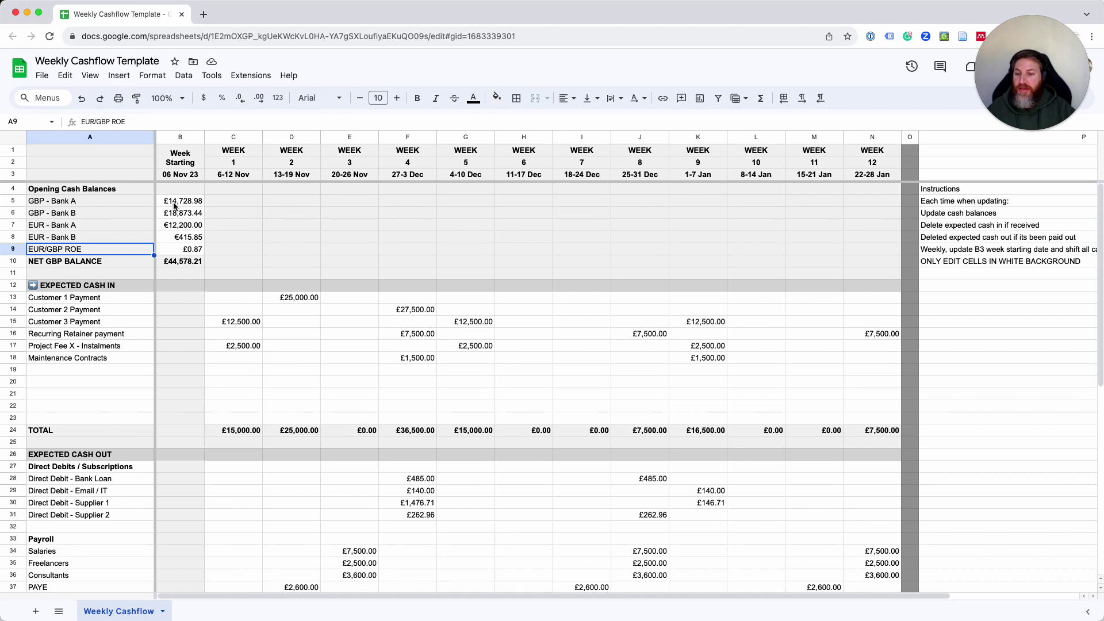
pyautogui.moveTo(175, 205); pyautogui.dragTo(199, 248)
pyautogui.click(197, 249)
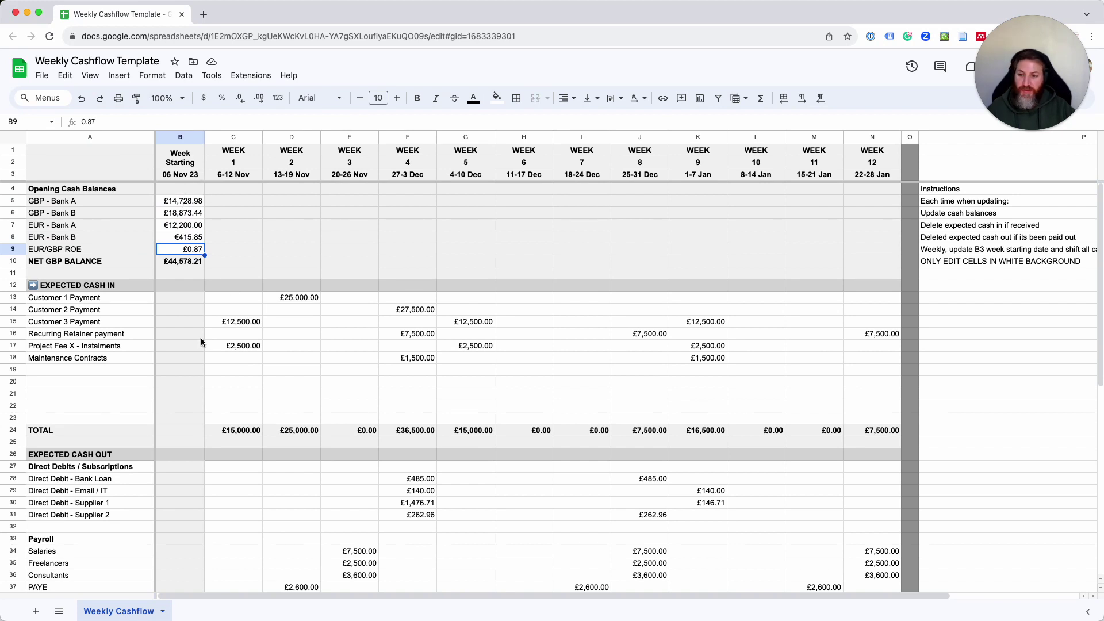
# Examine the expected cash in section's income lines, from customer payments and the recurring retainer to maintenance contracts
pyautogui.click(101, 287)
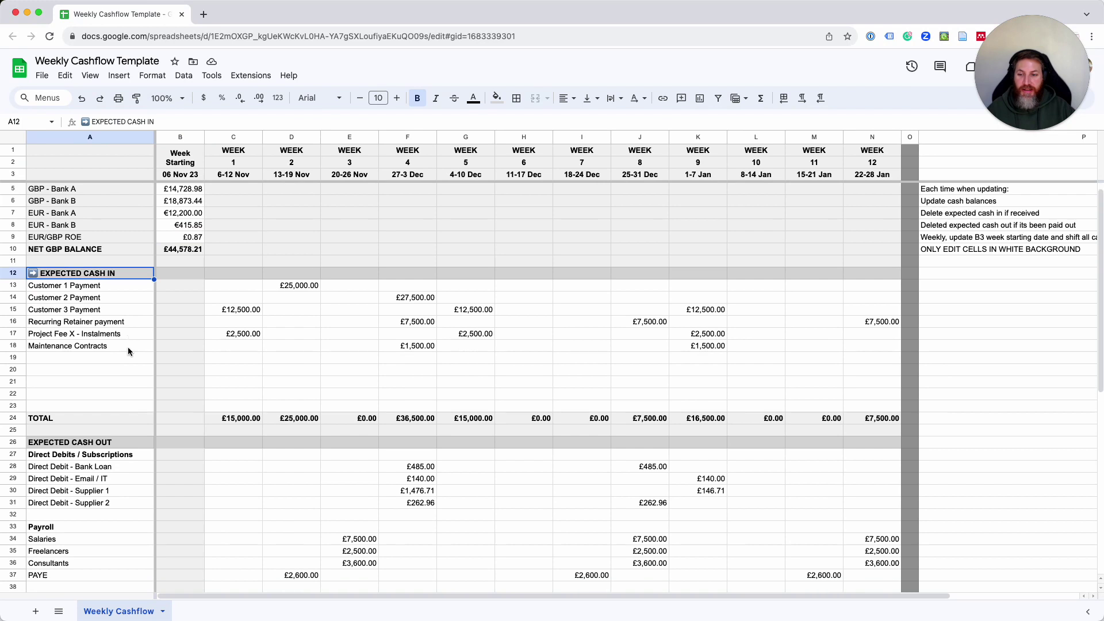
pyautogui.scroll(-1, 128, 348)
pyautogui.moveTo(75, 287); pyautogui.dragTo(90, 347)
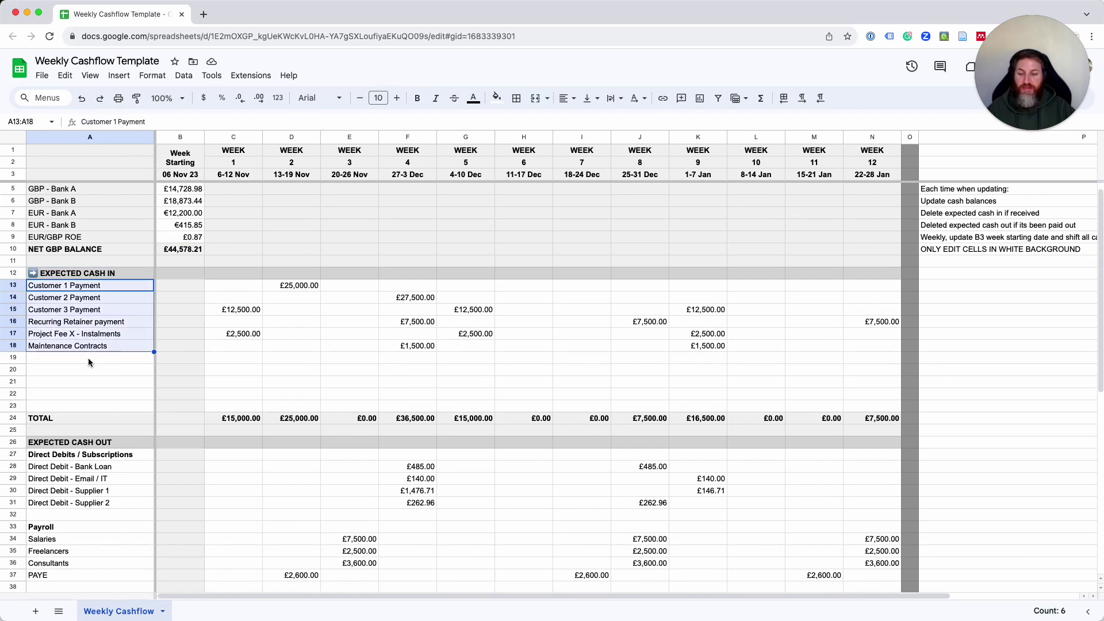
pyautogui.click(88, 359)
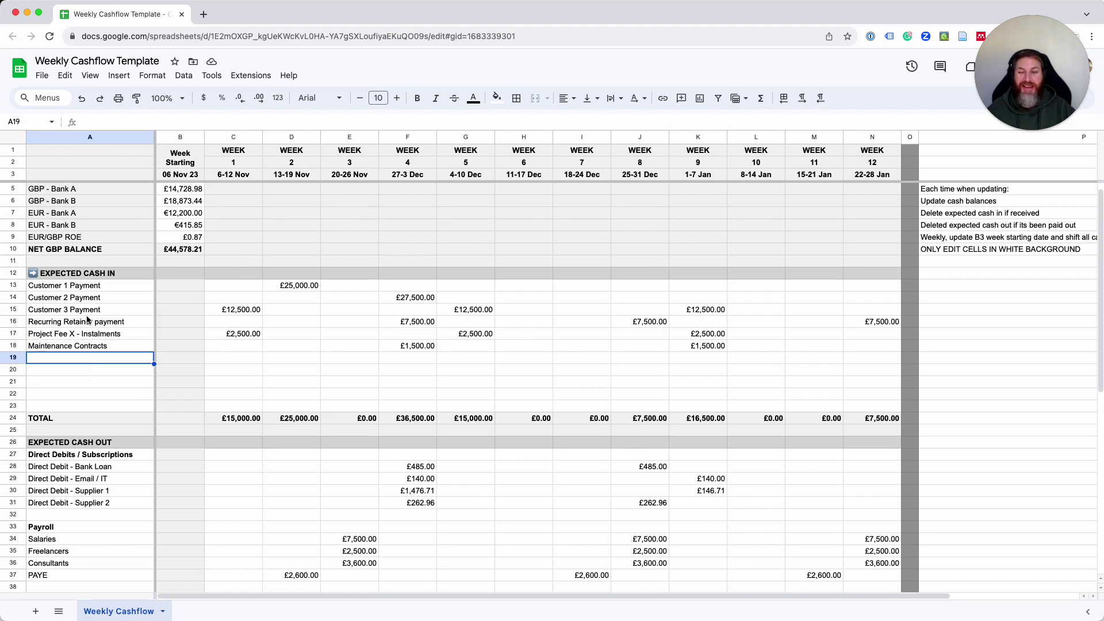
pyautogui.click(57, 290)
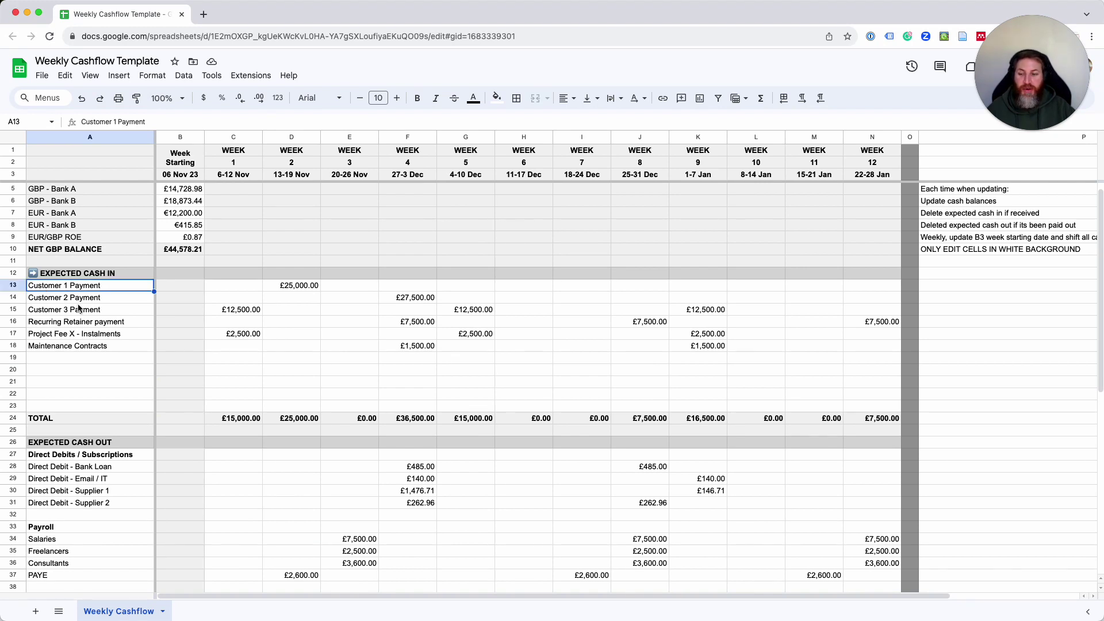
pyautogui.click(51, 324)
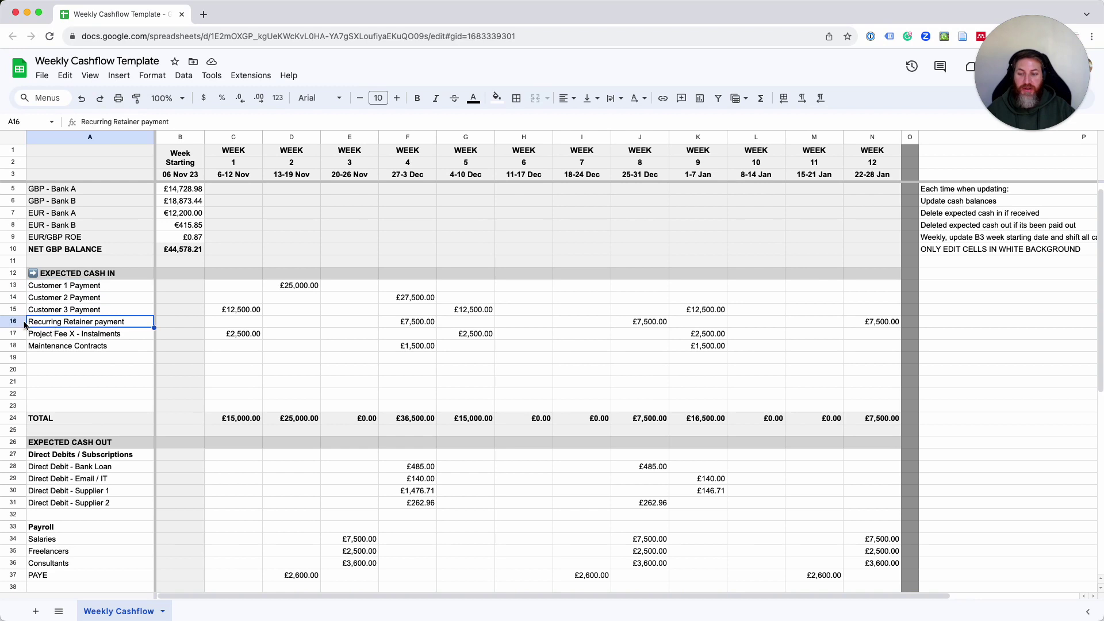
pyautogui.click(14, 322)
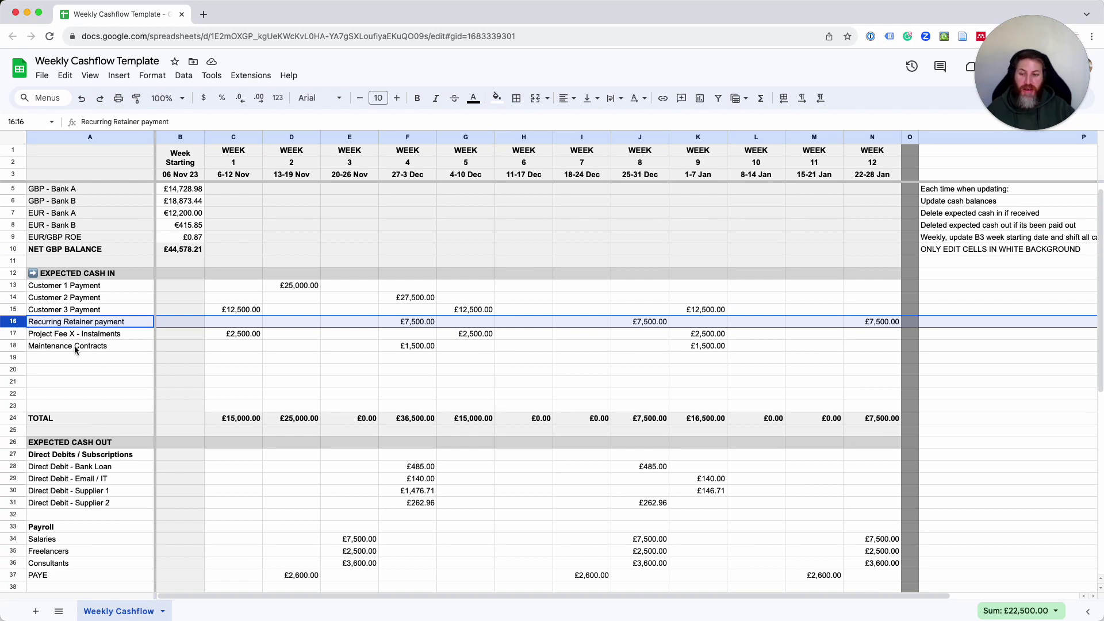
pyautogui.click(82, 290)
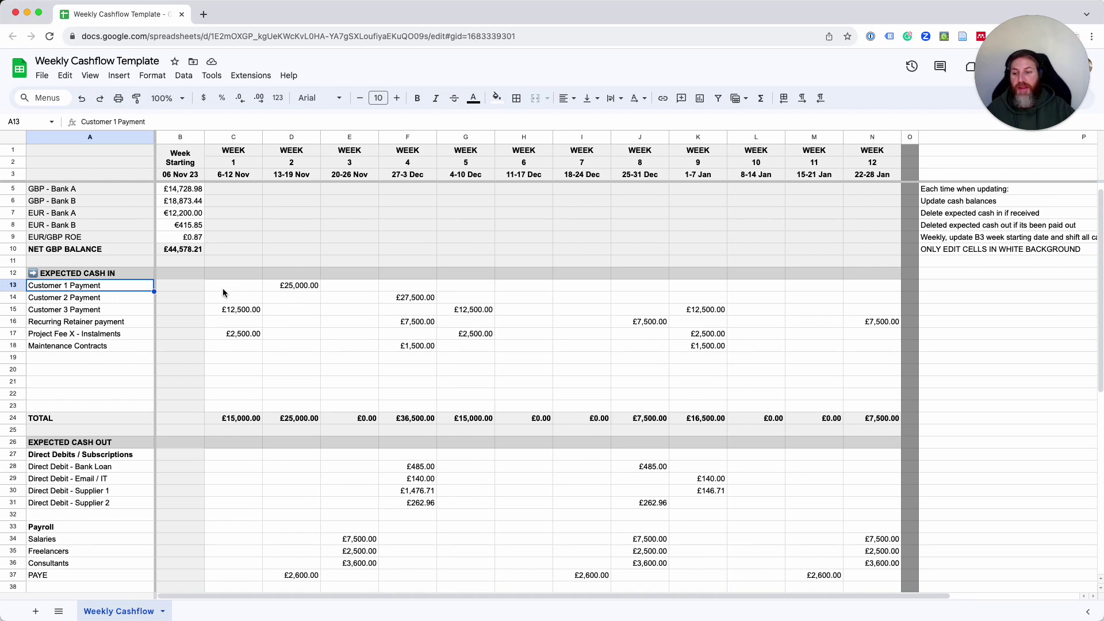
# Examine the Customer 1 payment row across the weekly columns, comparing its week 1 and week 2 cells
pyautogui.moveTo(240, 288); pyautogui.dragTo(460, 287)
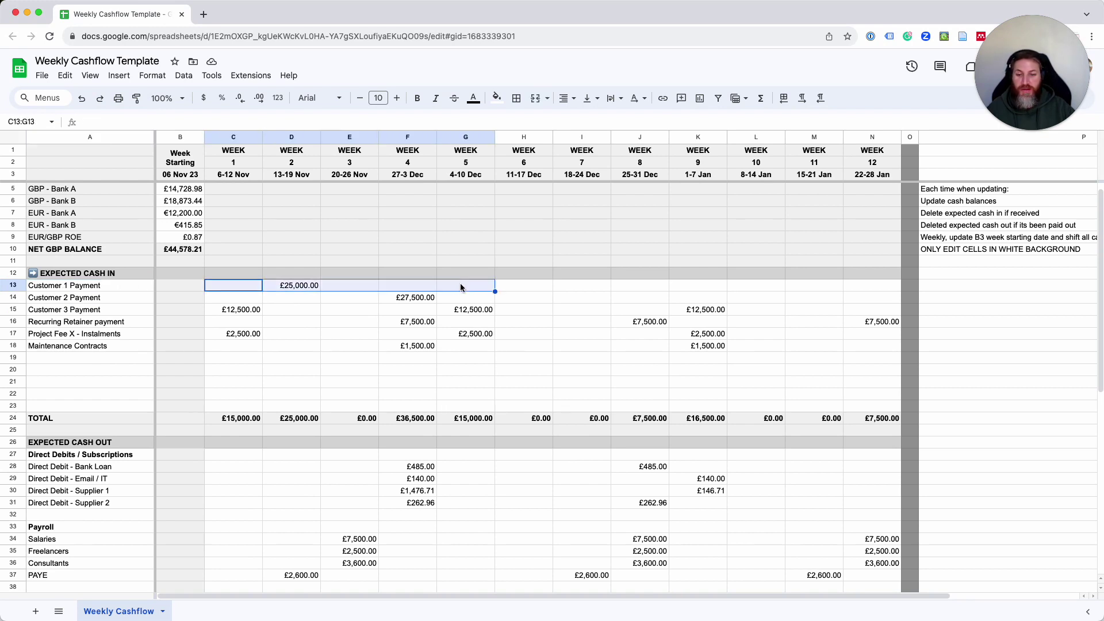
pyautogui.click(372, 313)
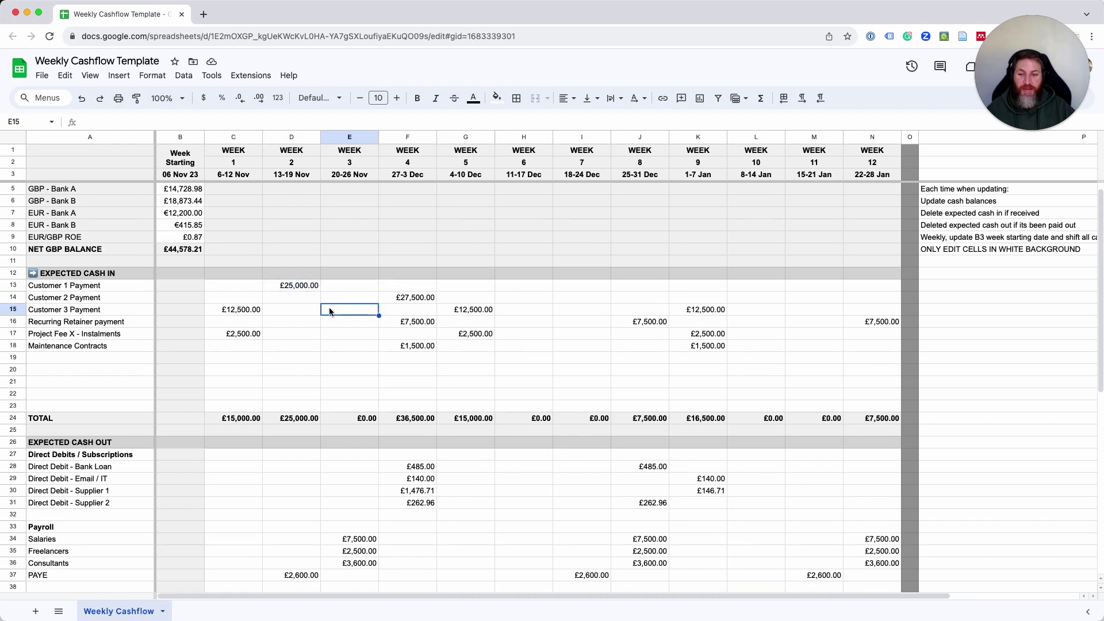
pyautogui.click(289, 287)
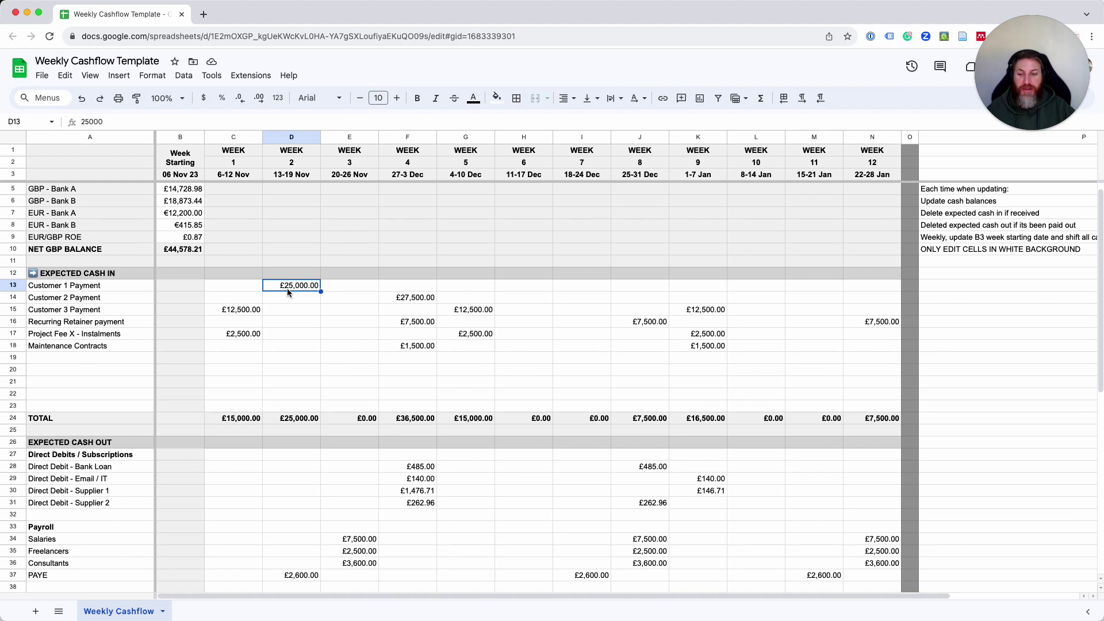
pyautogui.click(244, 292)
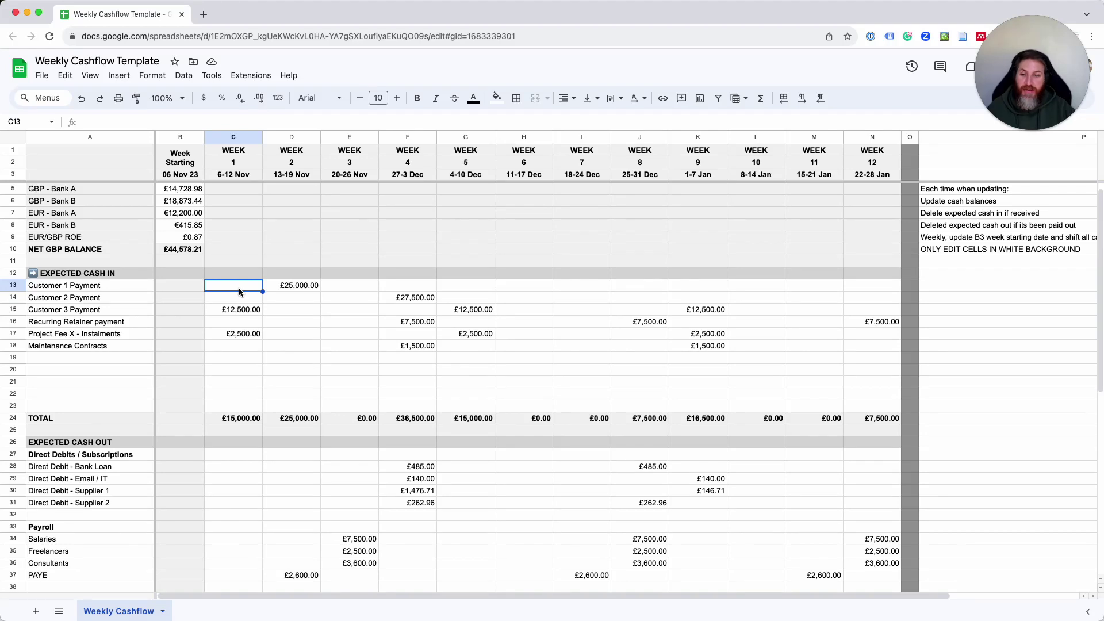
pyautogui.click(296, 287)
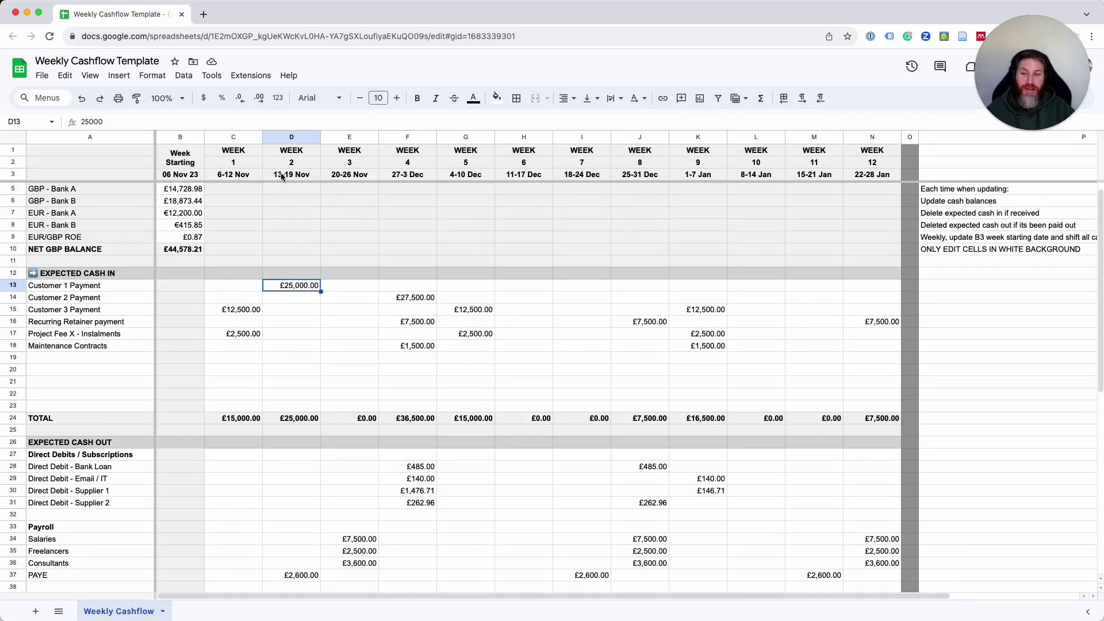
pyautogui.click(253, 290)
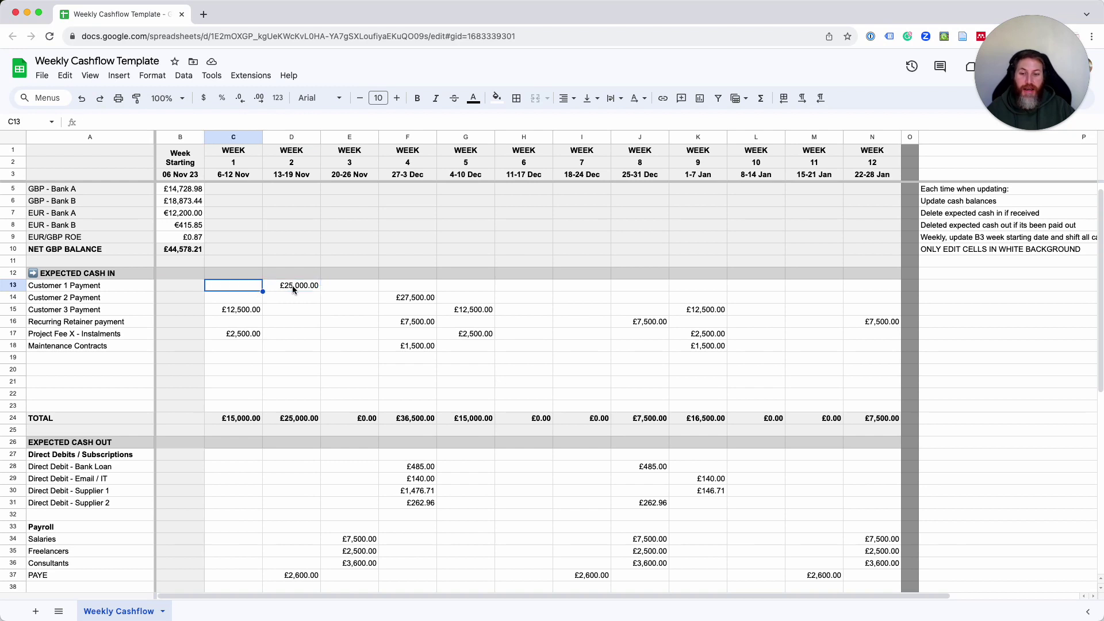
pyautogui.click(293, 288)
pyautogui.click(343, 299)
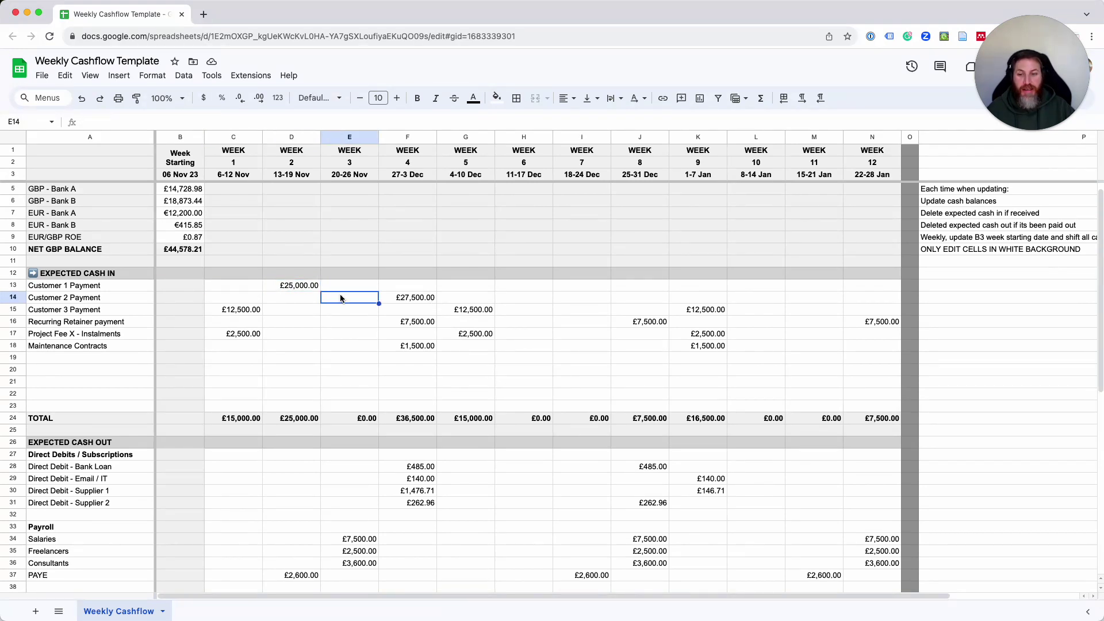
pyautogui.click(298, 289)
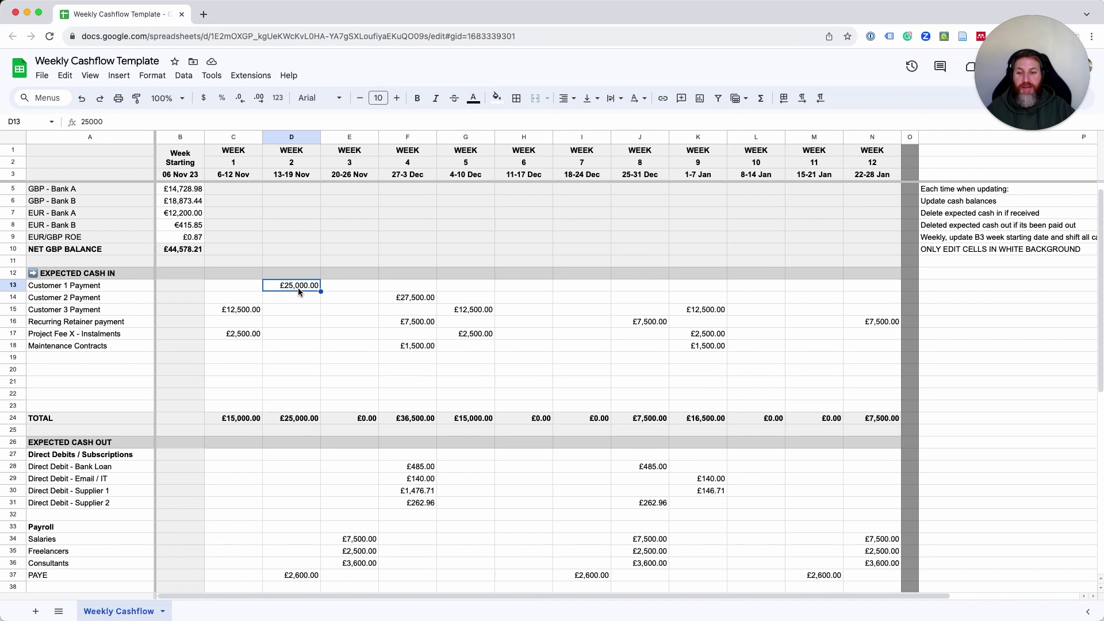
pyautogui.click(297, 345)
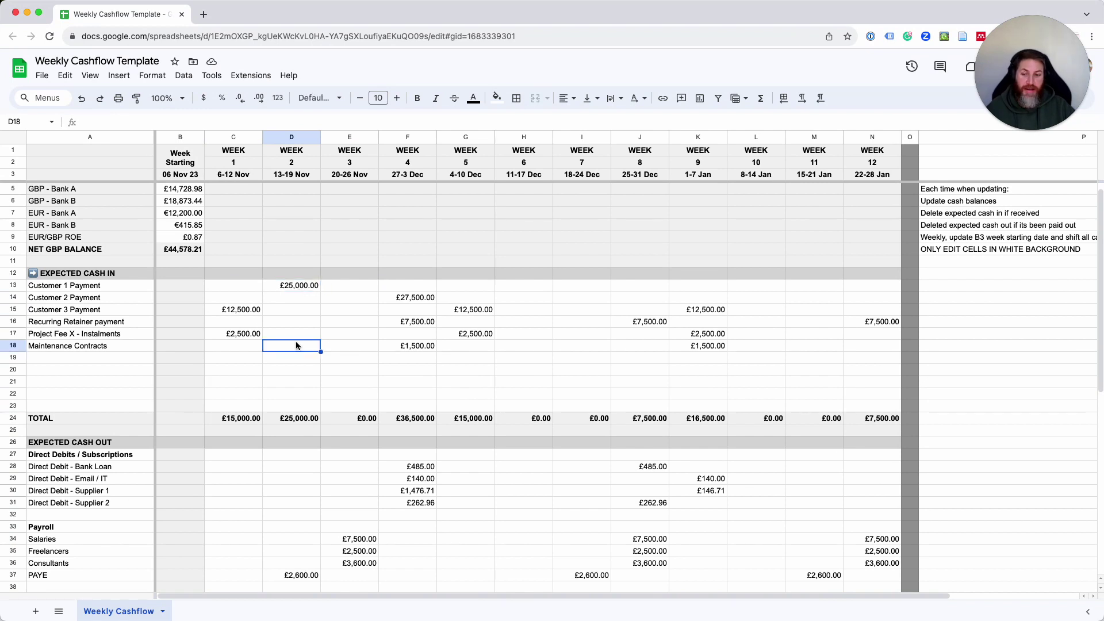
pyautogui.click(249, 287)
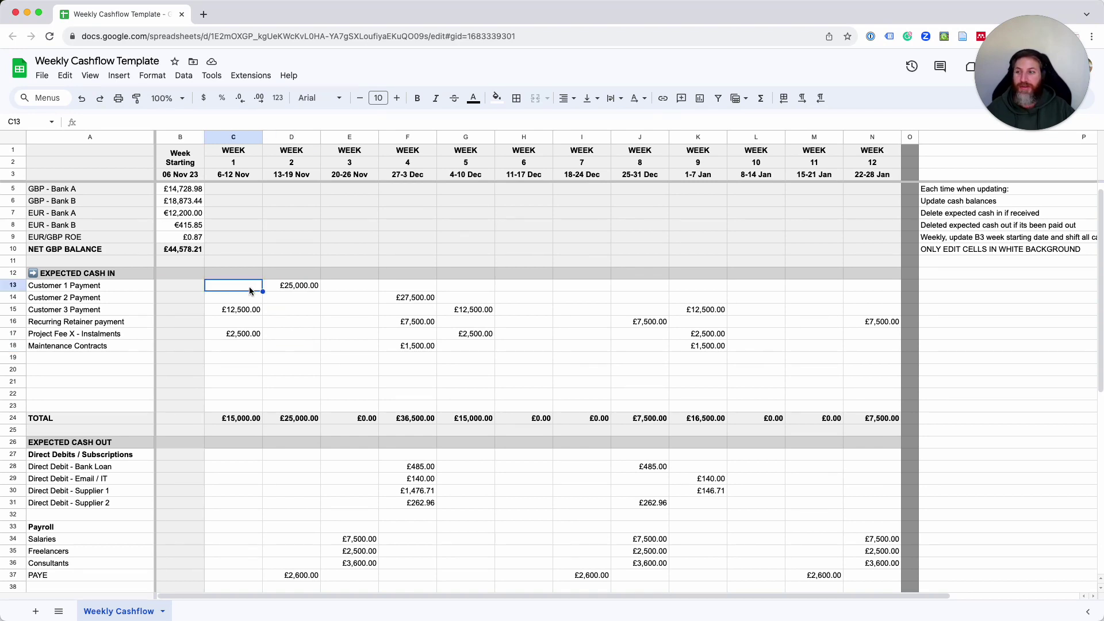
pyautogui.click(291, 286)
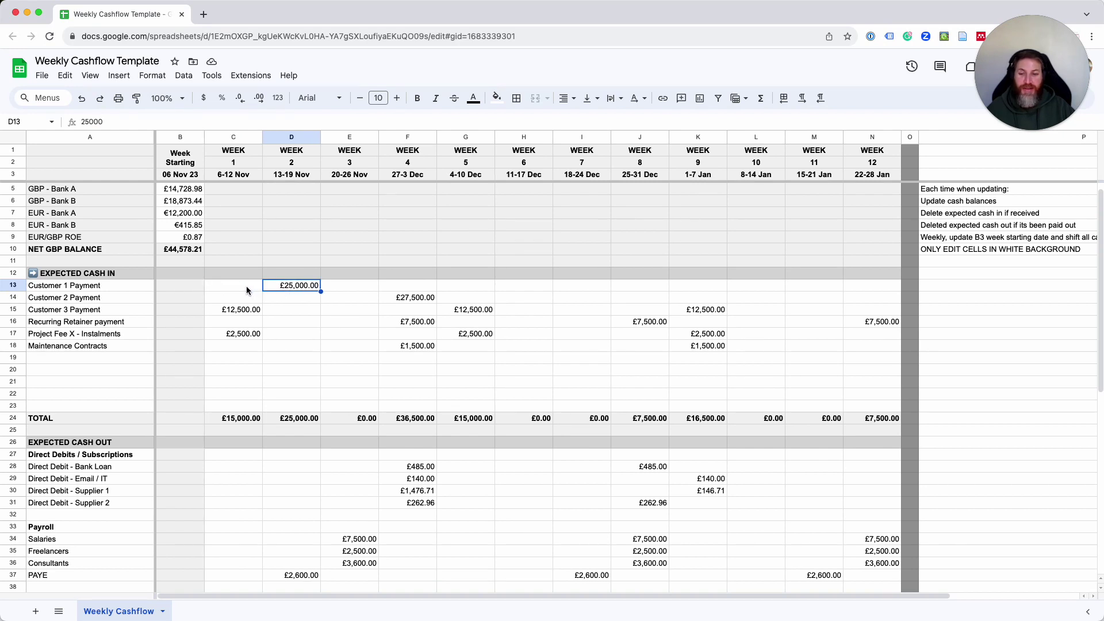
# Examine the expected cash in entries across weeks 1 to 12, including the week 1 amounts
pyautogui.moveTo(246, 285); pyautogui.dragTo(861, 344)
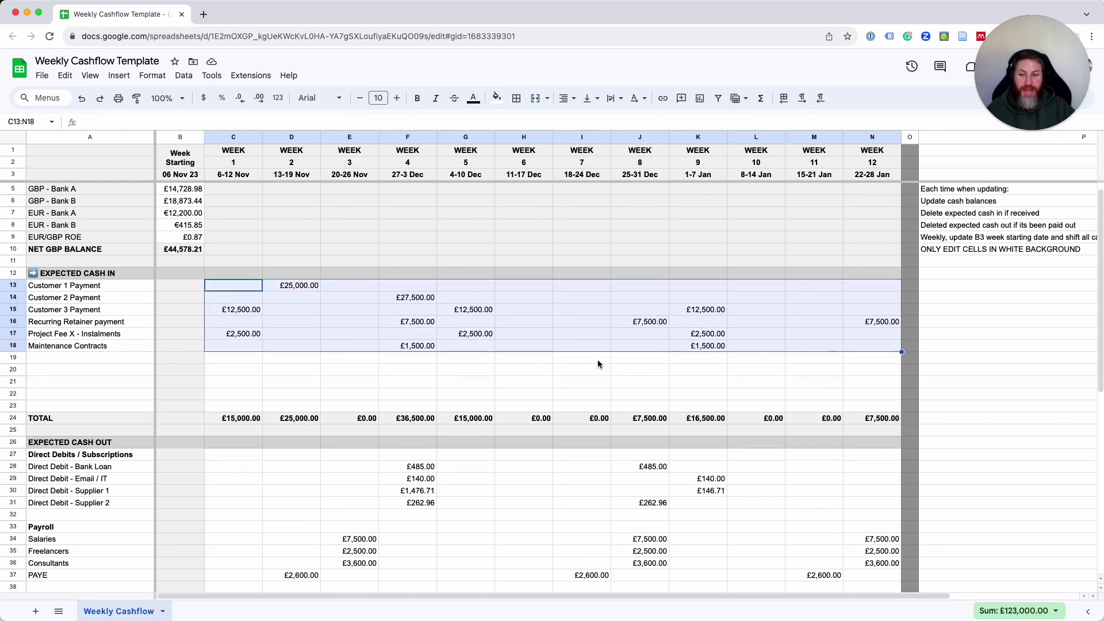
pyautogui.click(290, 382)
pyautogui.moveTo(240, 285); pyautogui.dragTo(242, 337)
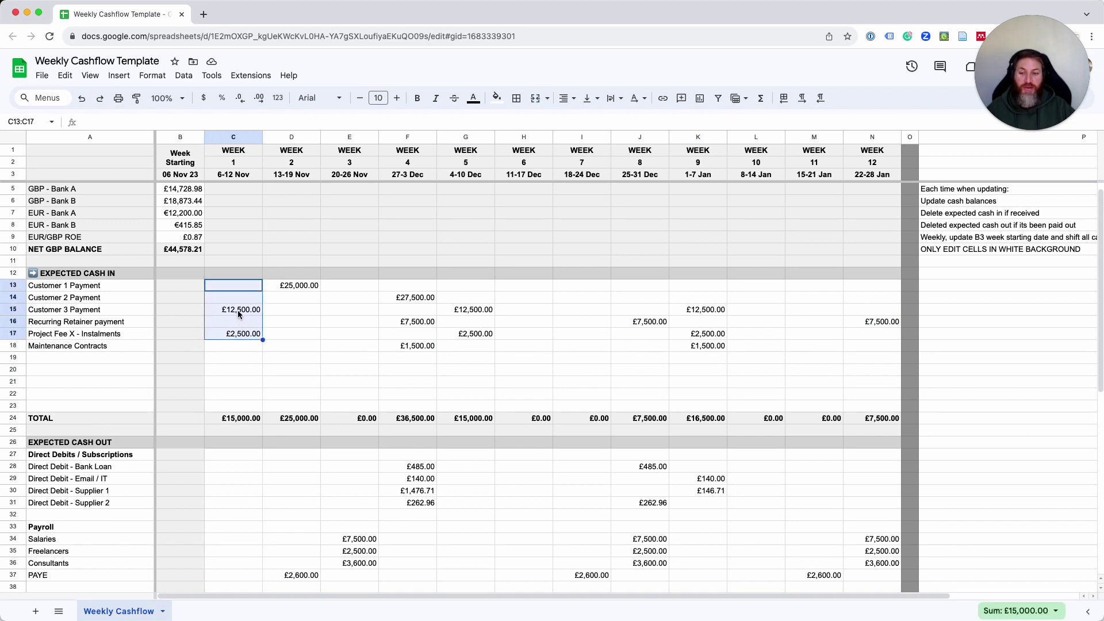
pyautogui.click(319, 313)
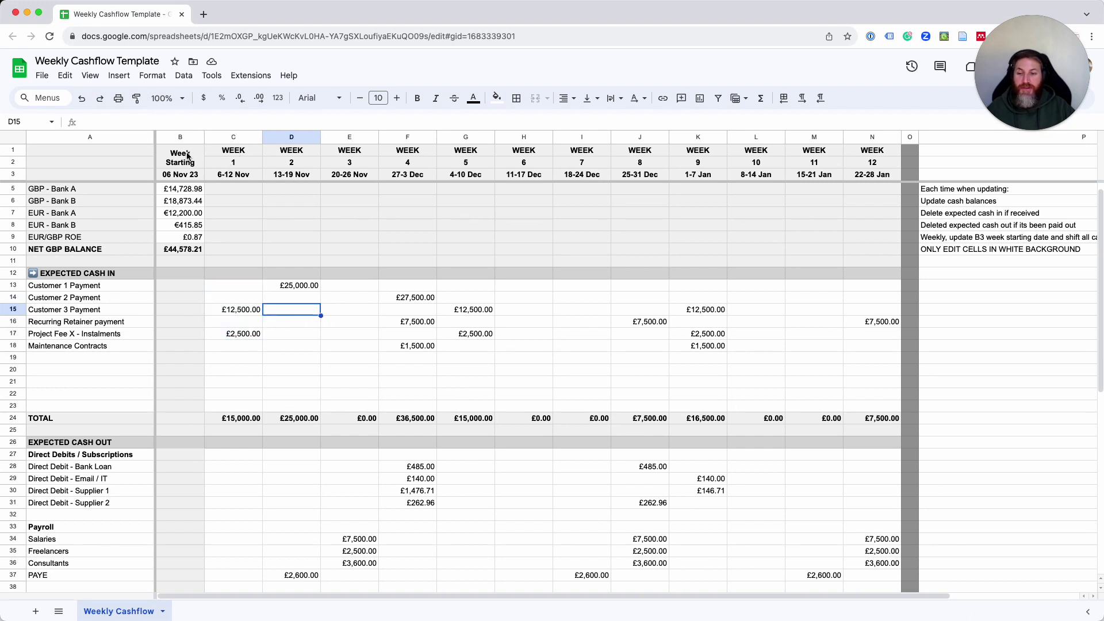
pyautogui.moveTo(237, 285); pyautogui.dragTo(852, 364)
# Move the Customer 3 payment of £12,500.00 from week 1 to week 2, and on to week 3 in E15
pyautogui.click(237, 311)
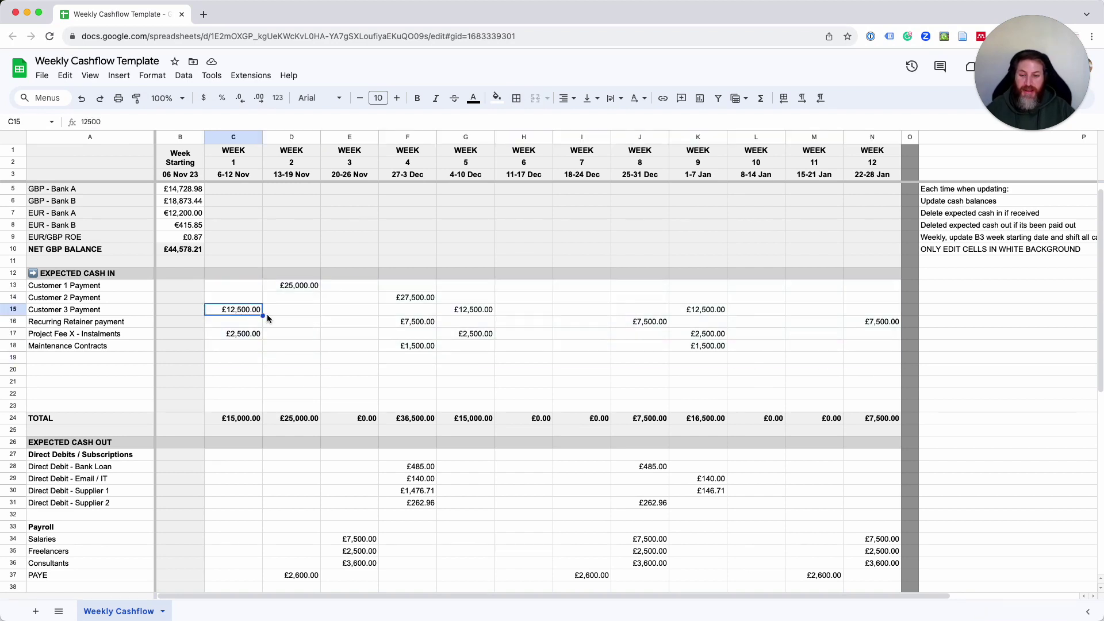
pyautogui.hotkey('ctrl', 'x')
pyautogui.click(289, 310)
pyautogui.hotkey('ctrl', 'v')
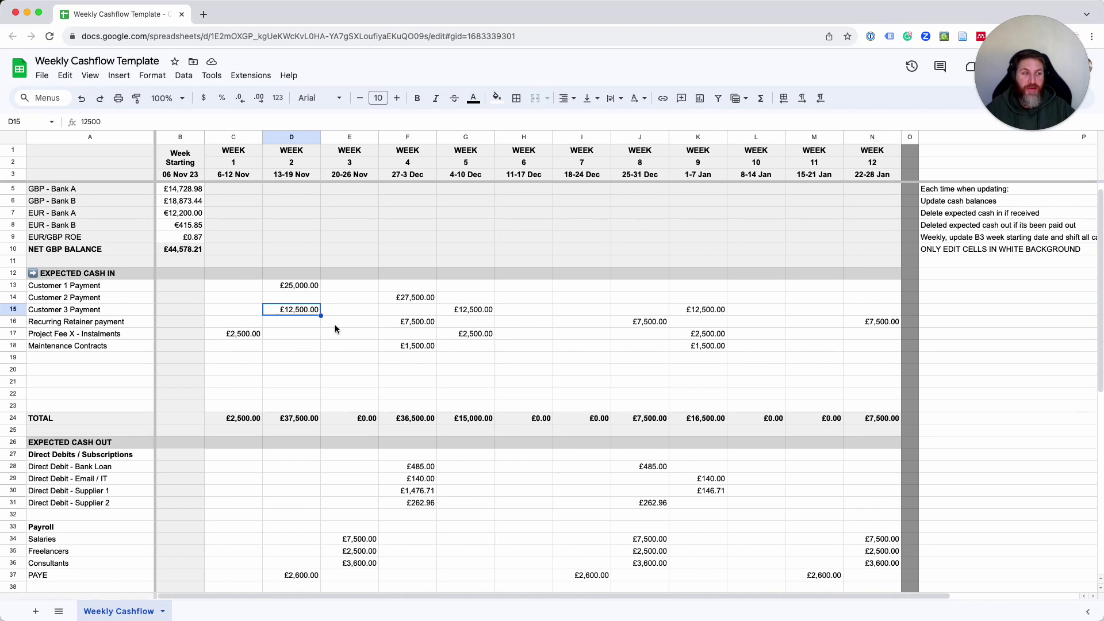
pyautogui.moveTo(320, 314); pyautogui.dragTo(360, 309)
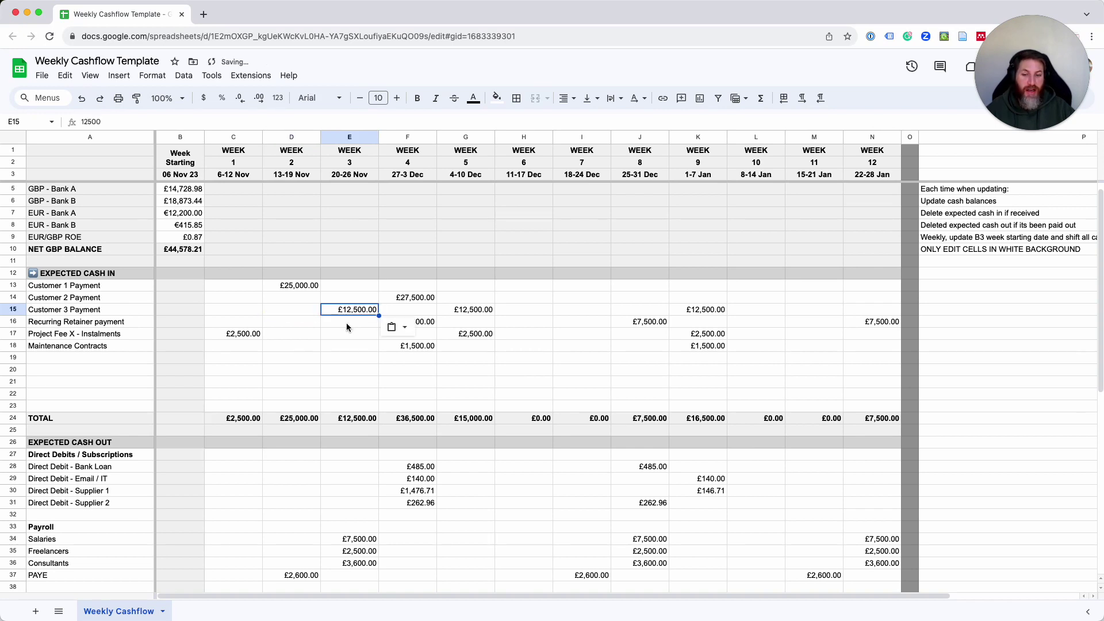
pyautogui.click(264, 314)
pyautogui.moveTo(247, 313); pyautogui.dragTo(504, 317)
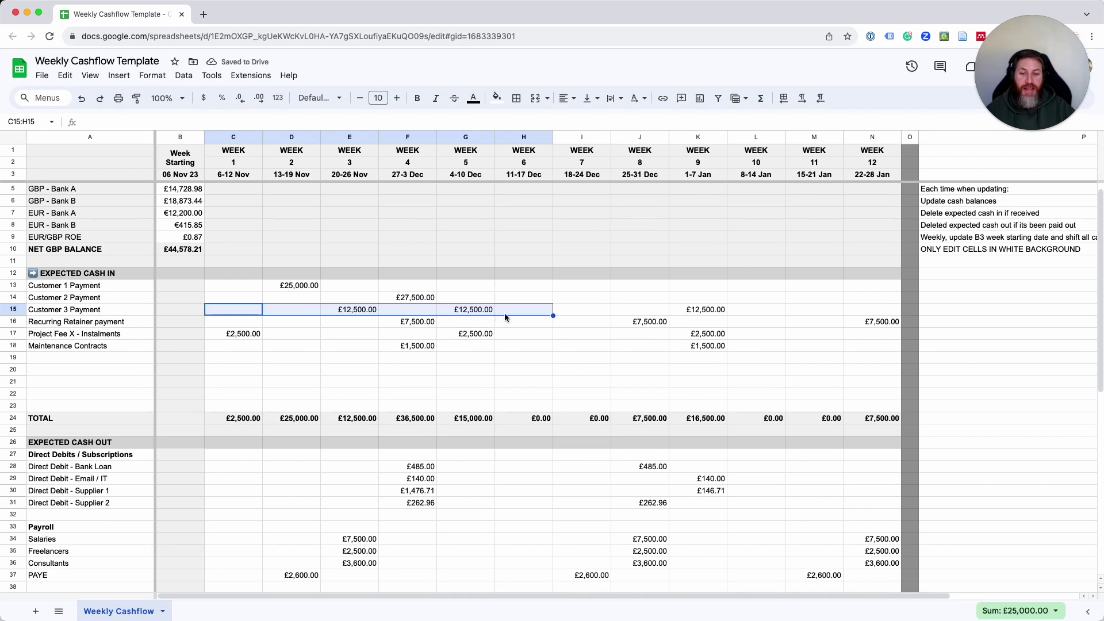
pyautogui.click(290, 343)
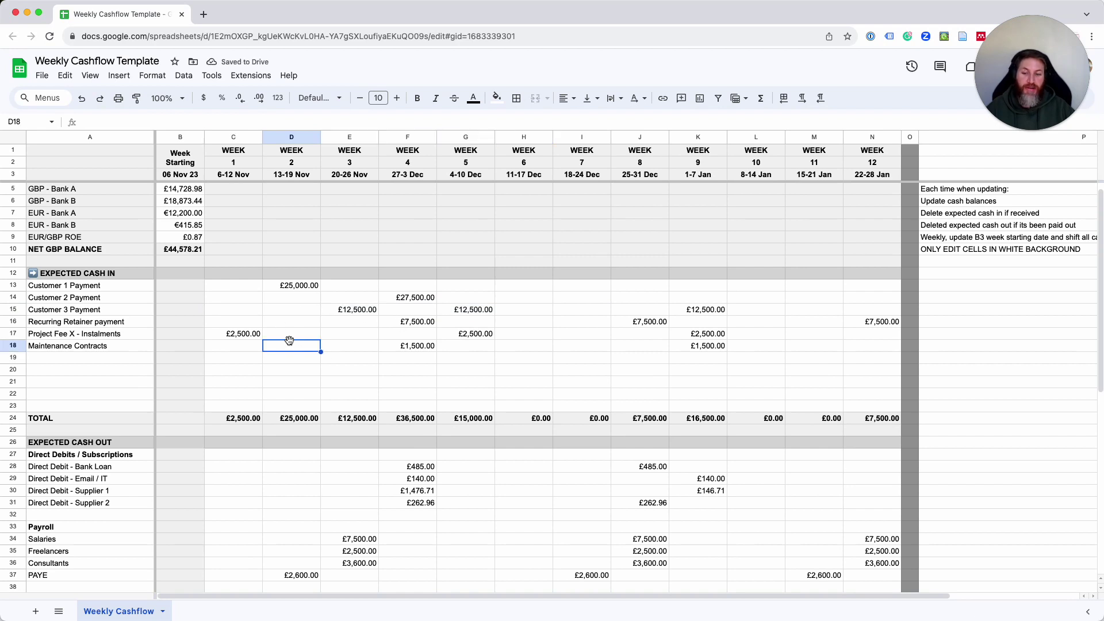
# Delete the week 1 instalment for Project Fee X in C17 and check the opening bank balances
pyautogui.moveTo(227, 284); pyautogui.dragTo(226, 336)
pyautogui.click(227, 336)
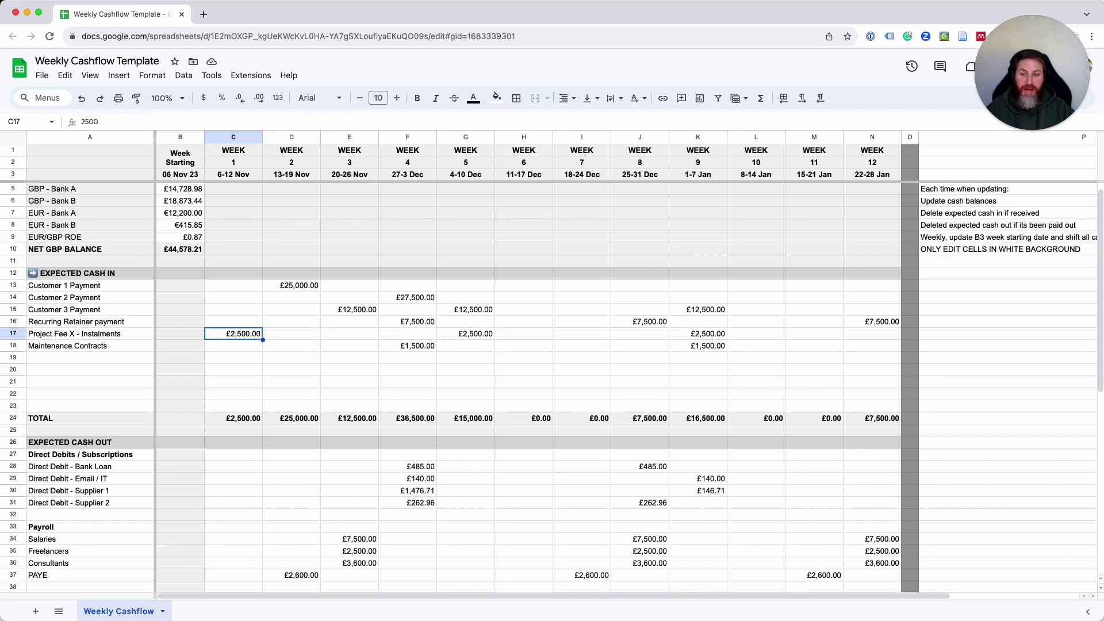
pyautogui.press('Delete')
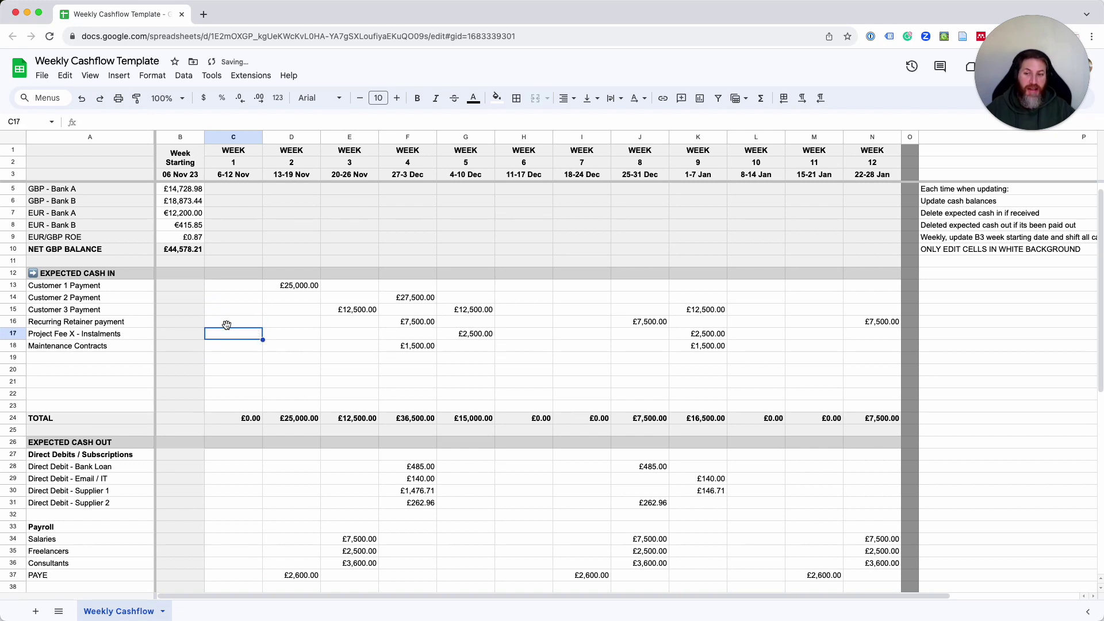
pyautogui.moveTo(180, 189); pyautogui.dragTo(182, 225)
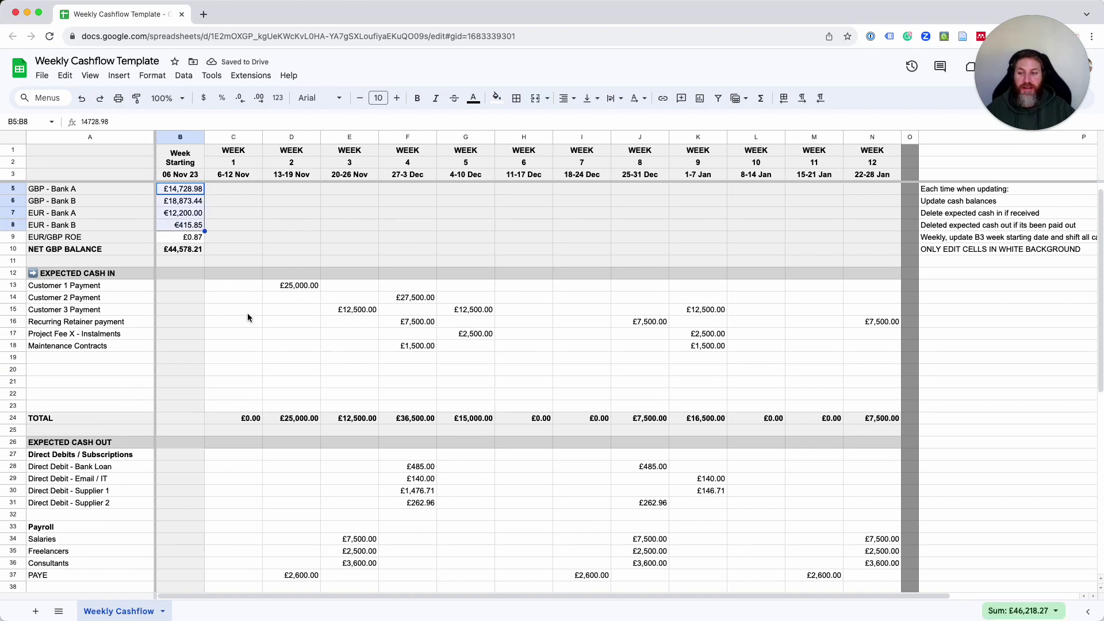
pyautogui.click(247, 334)
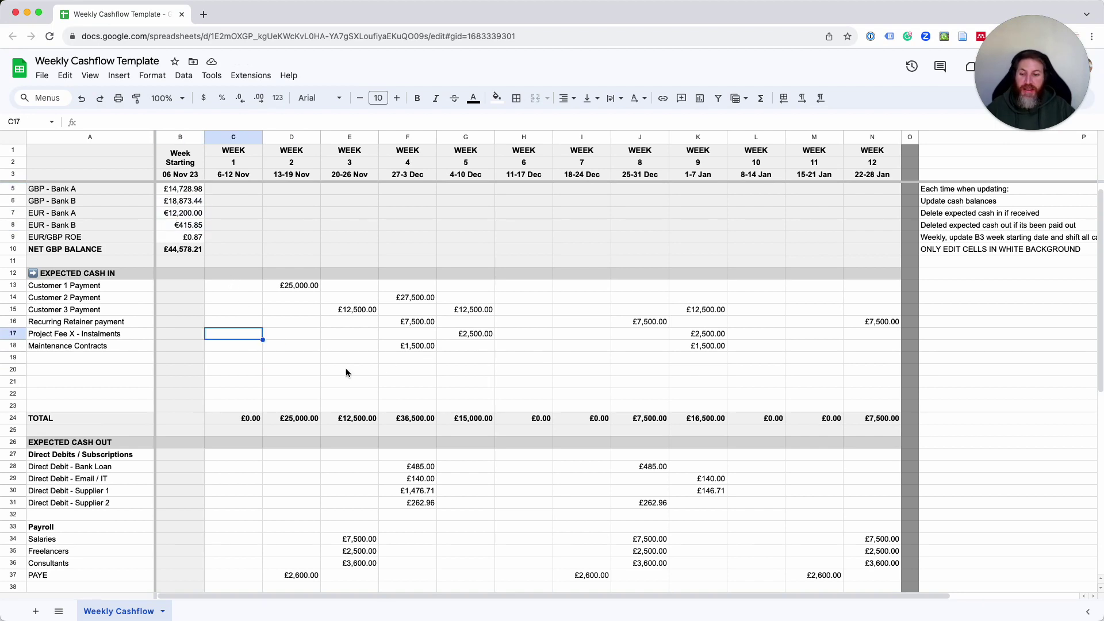
# Inspect the SUM formula behind the week 1 expected cash in total without changing it
pyautogui.click(230, 419)
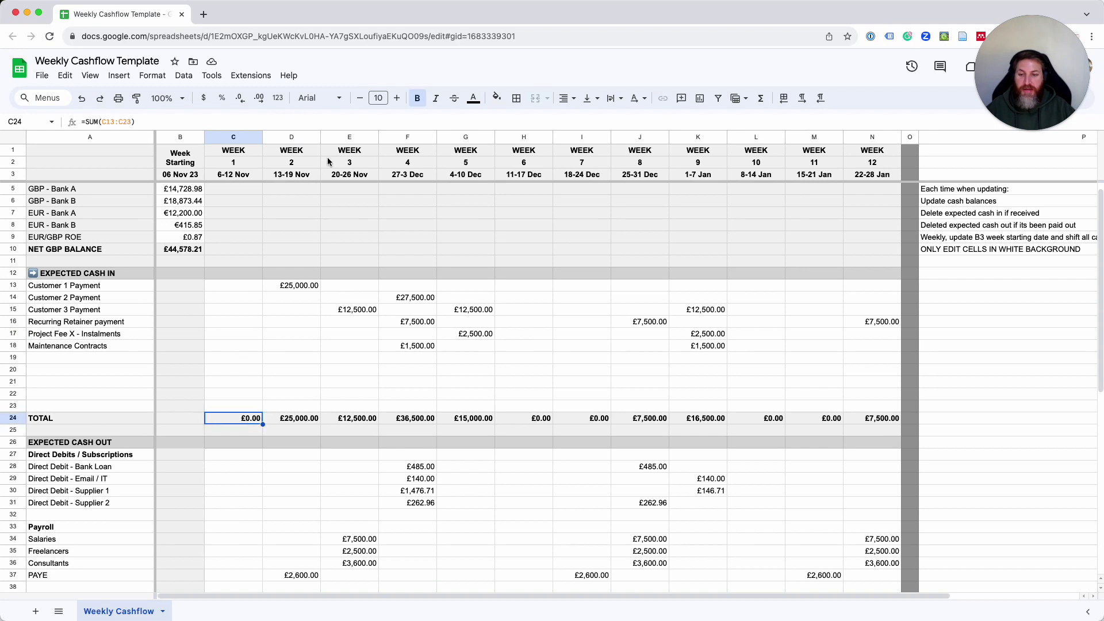
pyautogui.click(264, 118)
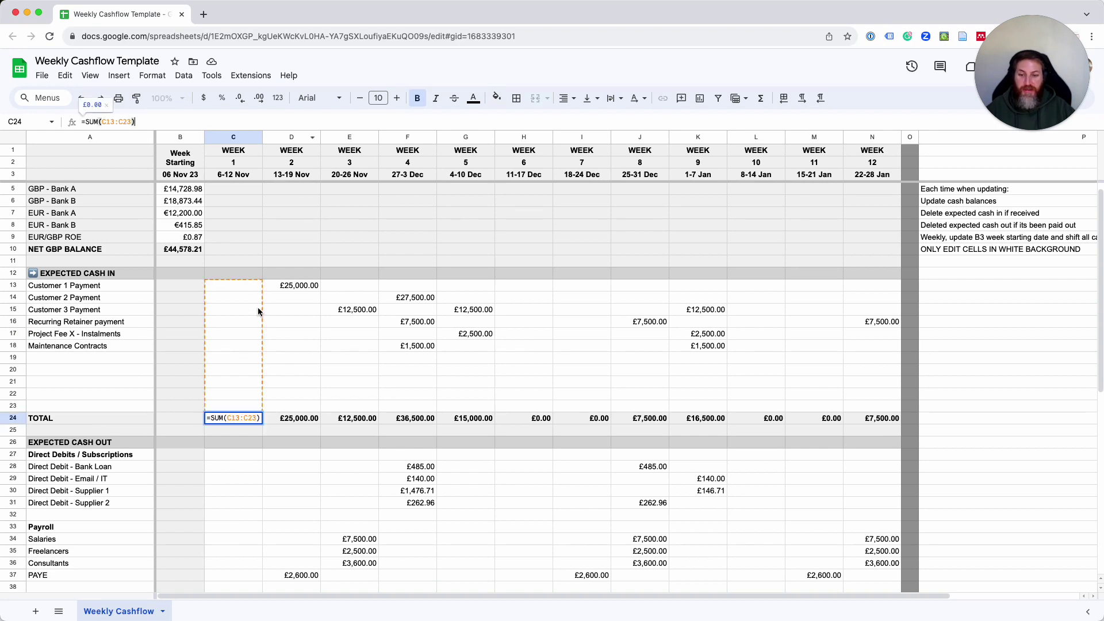
pyautogui.press('Escape')
pyautogui.click(352, 359)
# Review the spare rows above the expected cash in total and the row insertion options for row 20
pyautogui.click(91, 386)
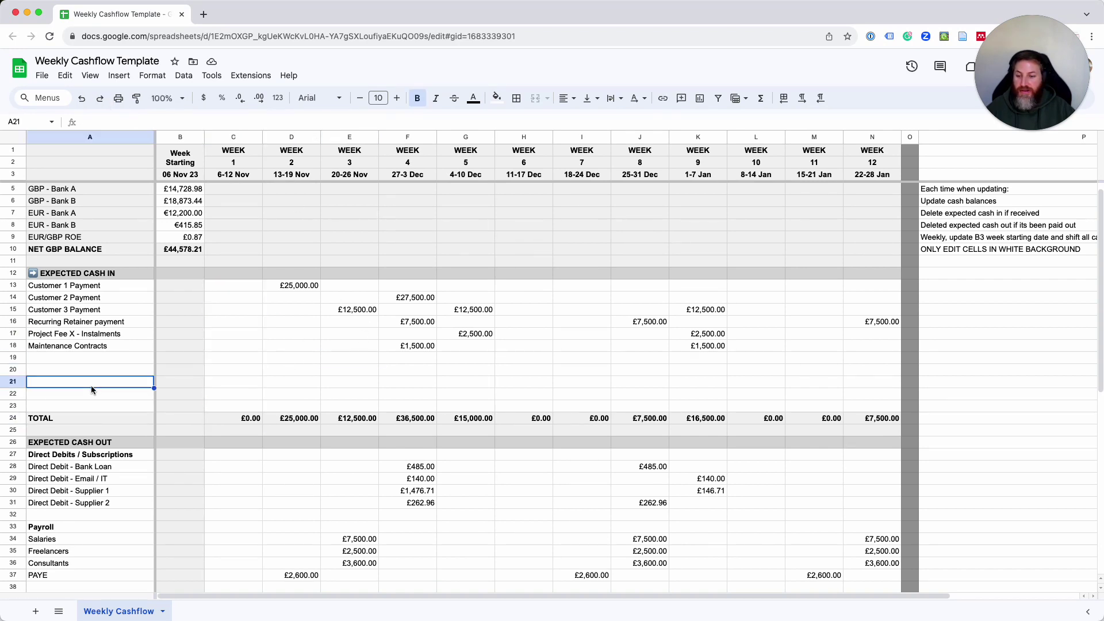
pyautogui.click(18, 406)
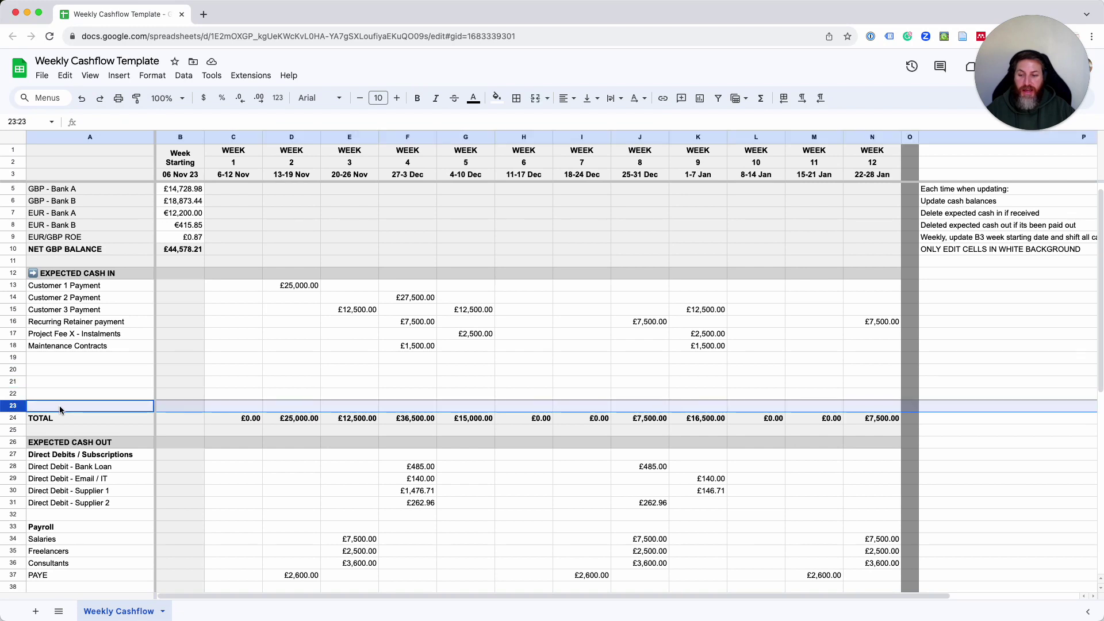
pyautogui.click(269, 384)
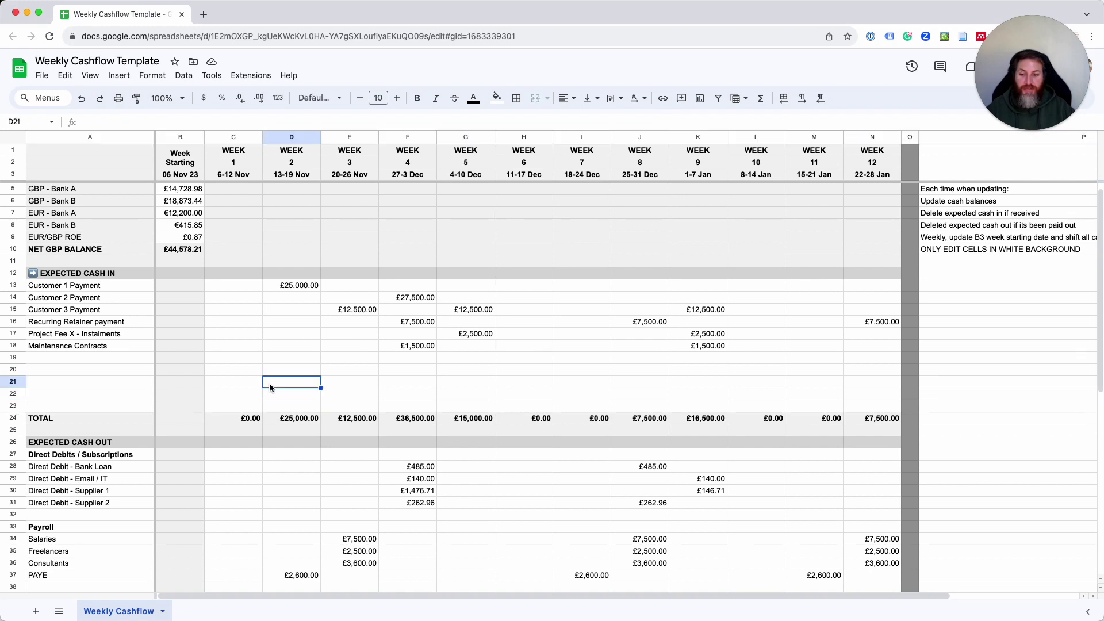
pyautogui.click(14, 371)
pyautogui.rightClick(14, 371)
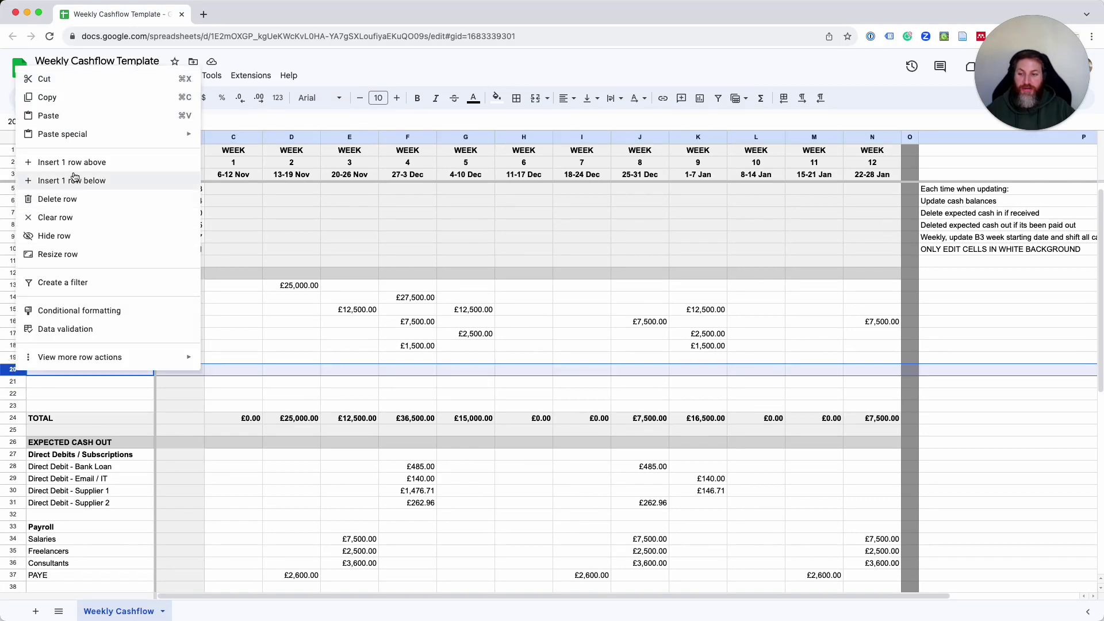
pyautogui.press('Escape')
pyautogui.click(239, 371)
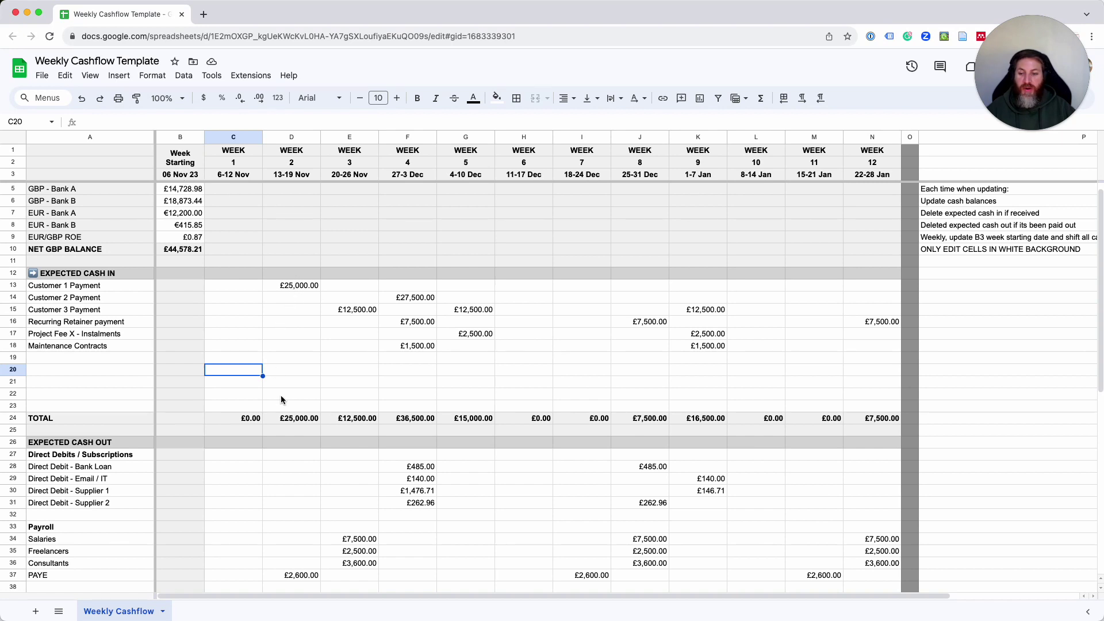
# Shift the expected cash in block D13:N20 one week earlier so that it starts in C13
pyautogui.moveTo(302, 289); pyautogui.dragTo(857, 376)
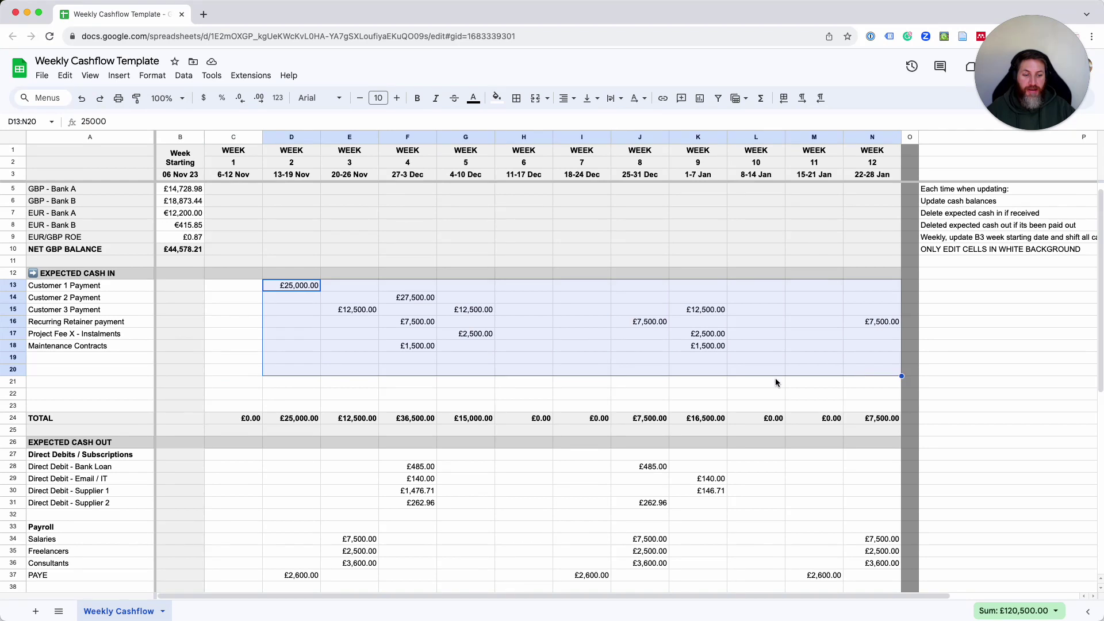
pyautogui.moveTo(774, 376); pyautogui.dragTo(712, 375)
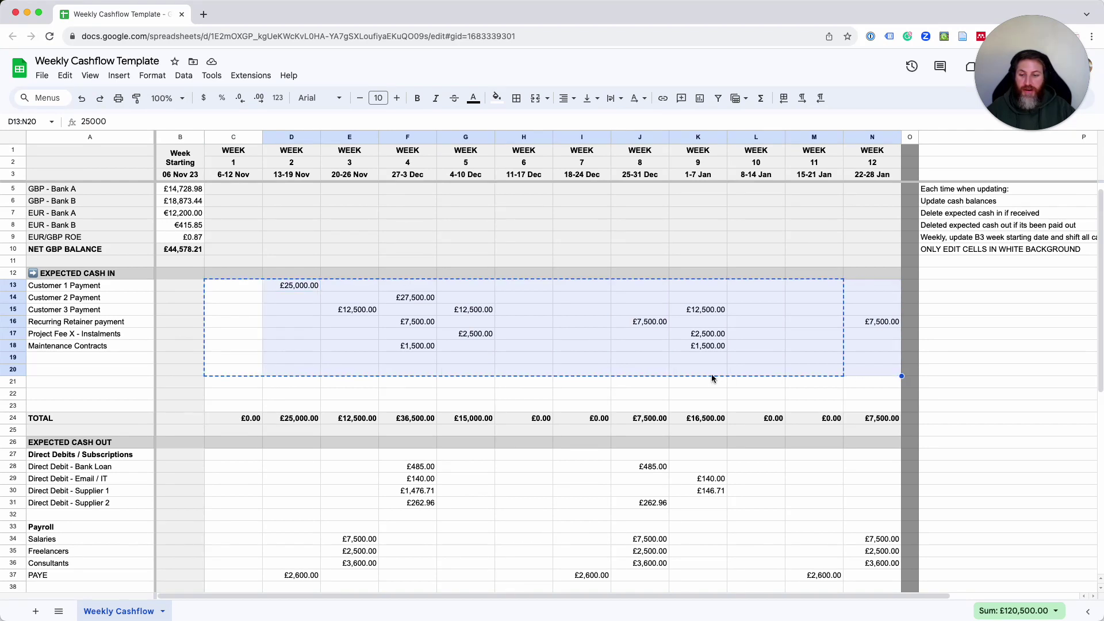
pyautogui.click(393, 395)
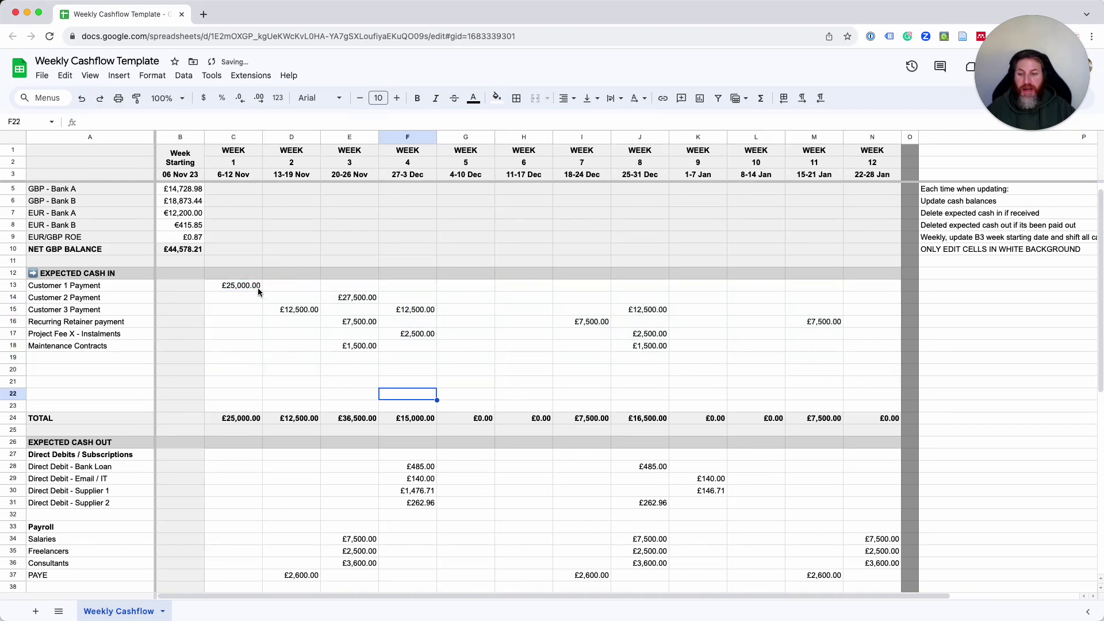
# Examine the shifted expected cash in entries across all twelve weeks, along with the week 1 column
pyautogui.moveTo(258, 288); pyautogui.dragTo(864, 383)
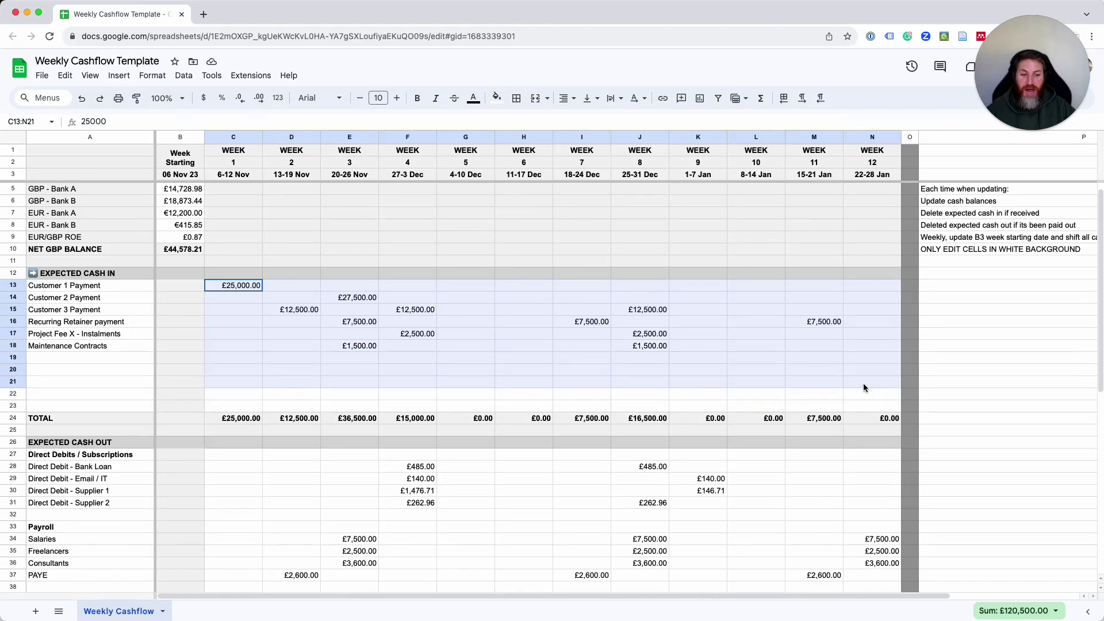
pyautogui.click(426, 343)
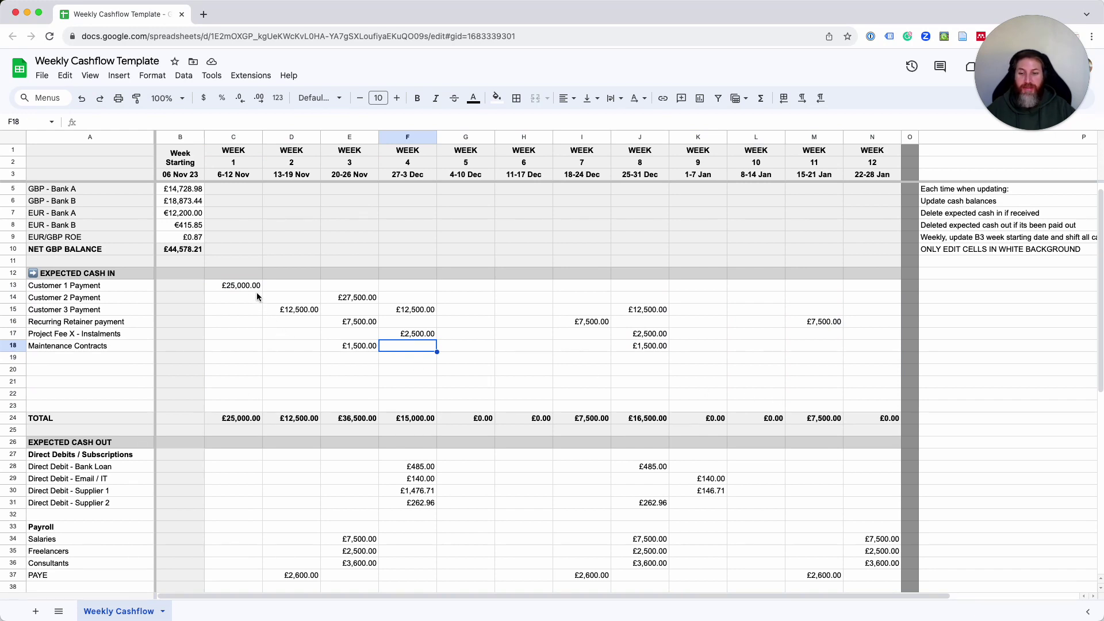
pyautogui.click(84, 382)
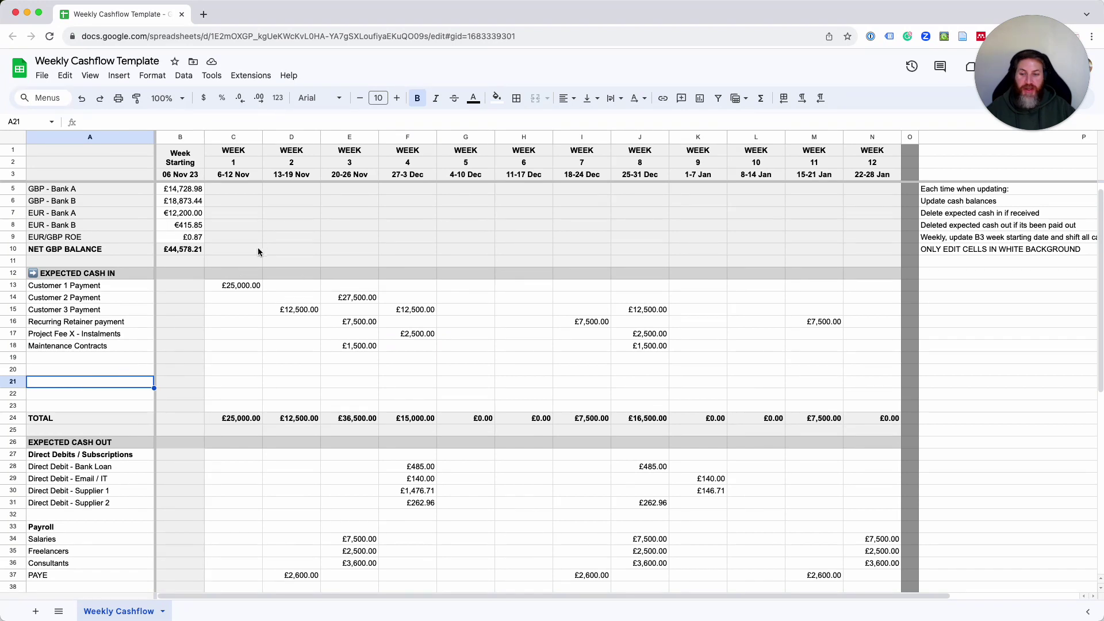
pyautogui.moveTo(240, 286); pyautogui.dragTo(249, 380)
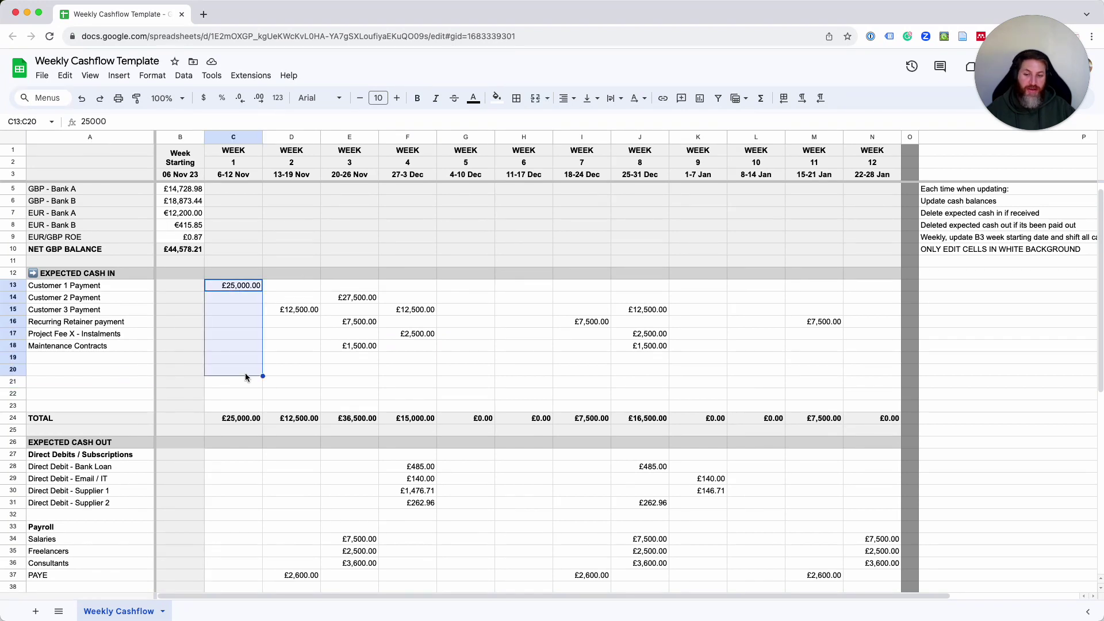
pyautogui.click(459, 384)
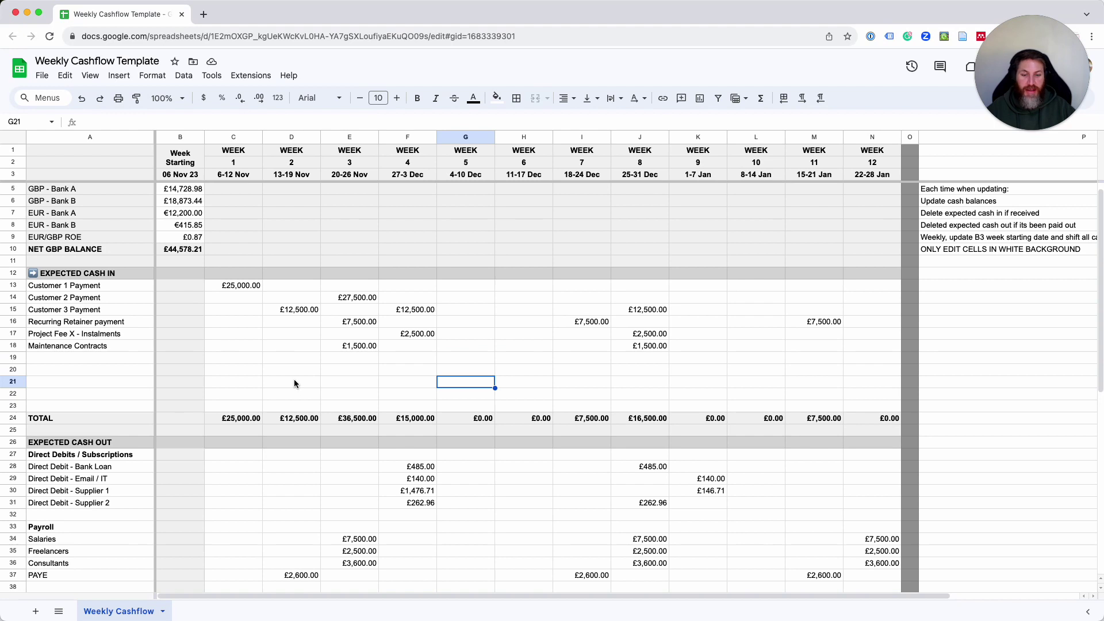
# Examine the expected cash out section's direct debit and subscription lines, including the bank loan's week 4 entry
pyautogui.scroll(-5, 295, 378)
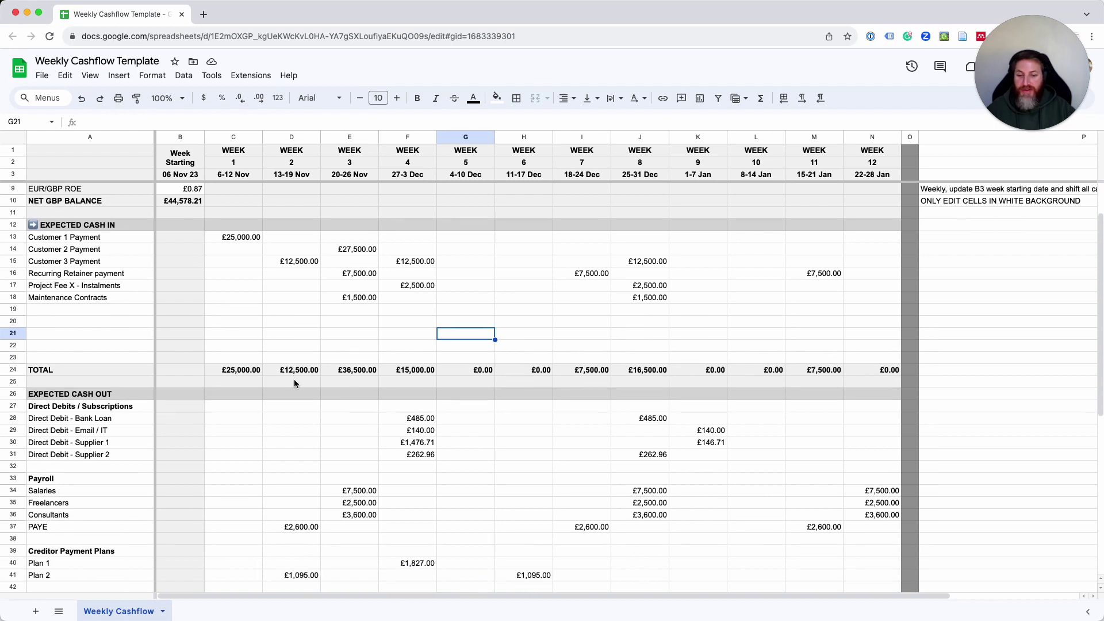
pyautogui.click(81, 313)
pyautogui.scroll(-1, 163, 339)
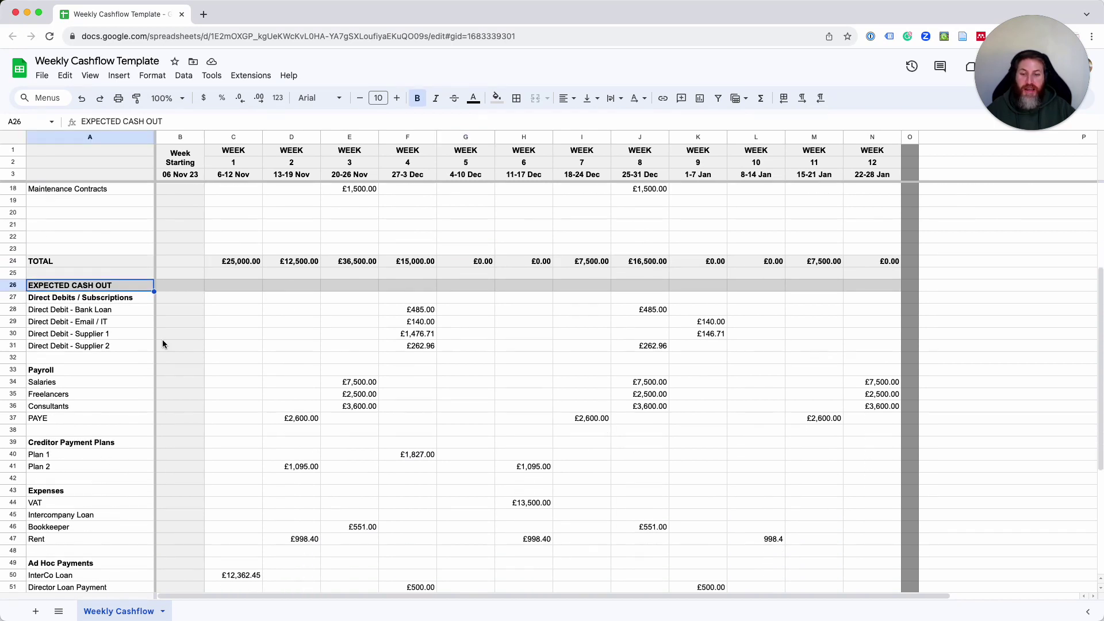
pyautogui.scroll(-1, 89, 298)
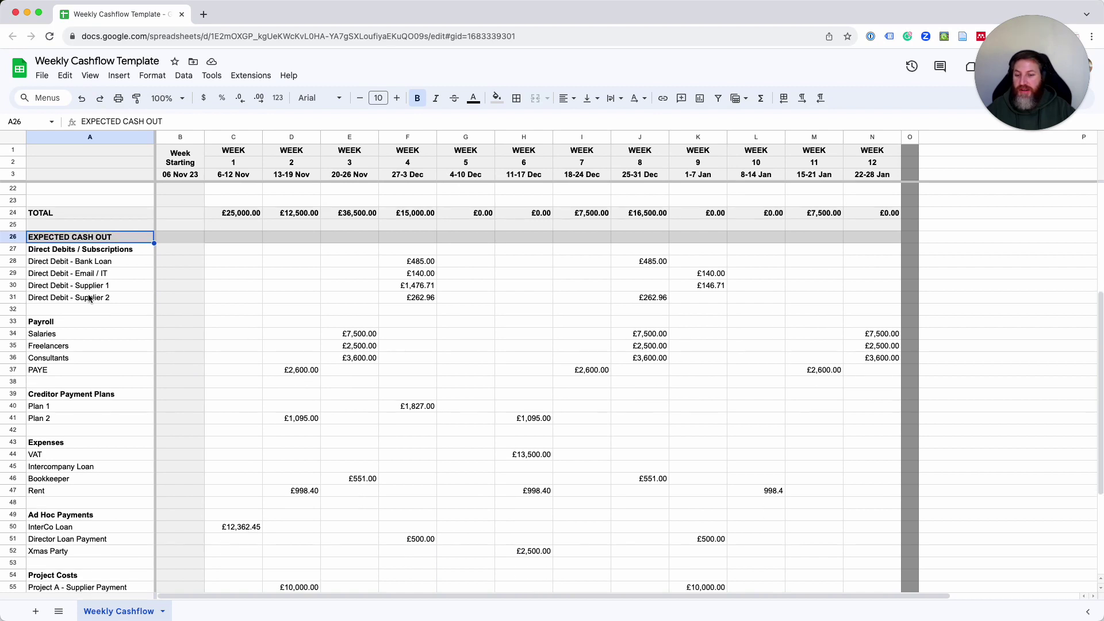
pyautogui.moveTo(58, 248); pyautogui.dragTo(81, 298)
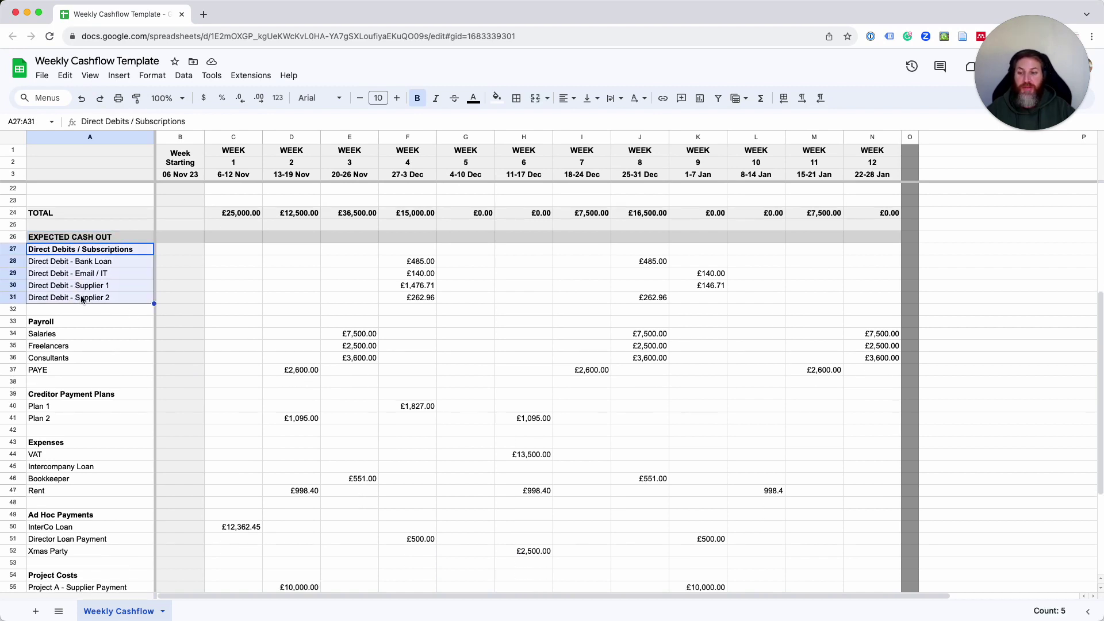
pyautogui.click(94, 260)
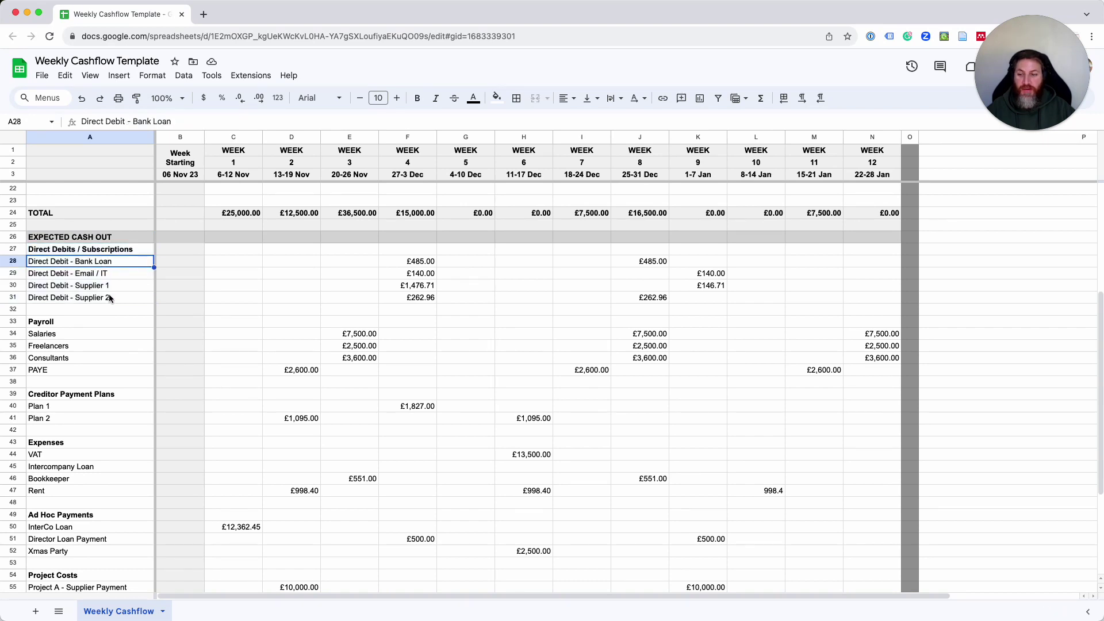
pyautogui.moveTo(110, 298); pyautogui.dragTo(111, 264)
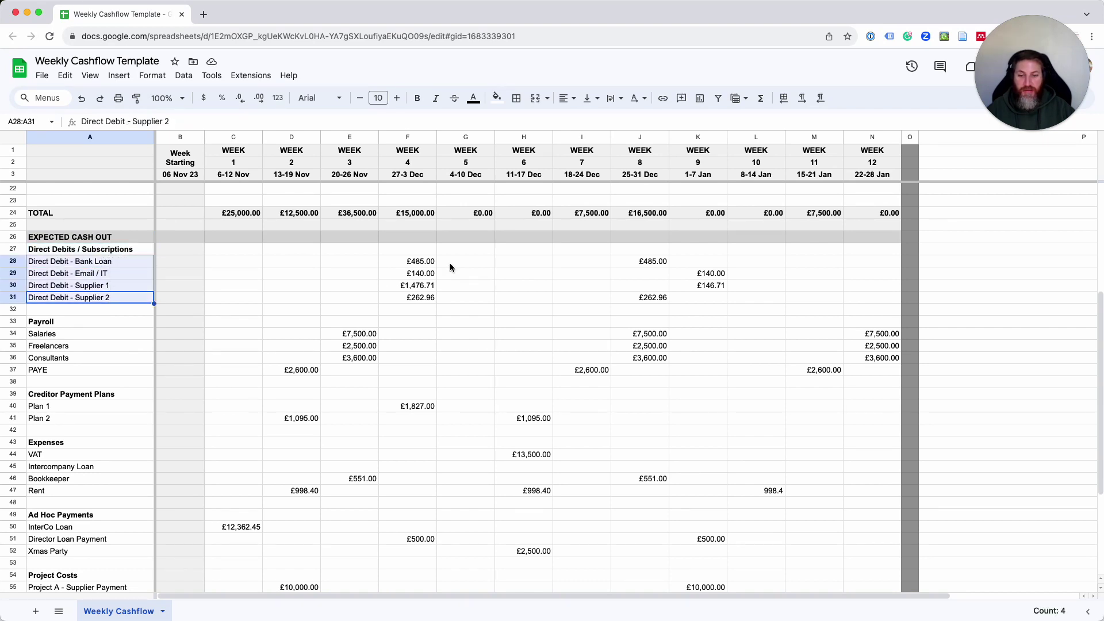
pyautogui.click(428, 261)
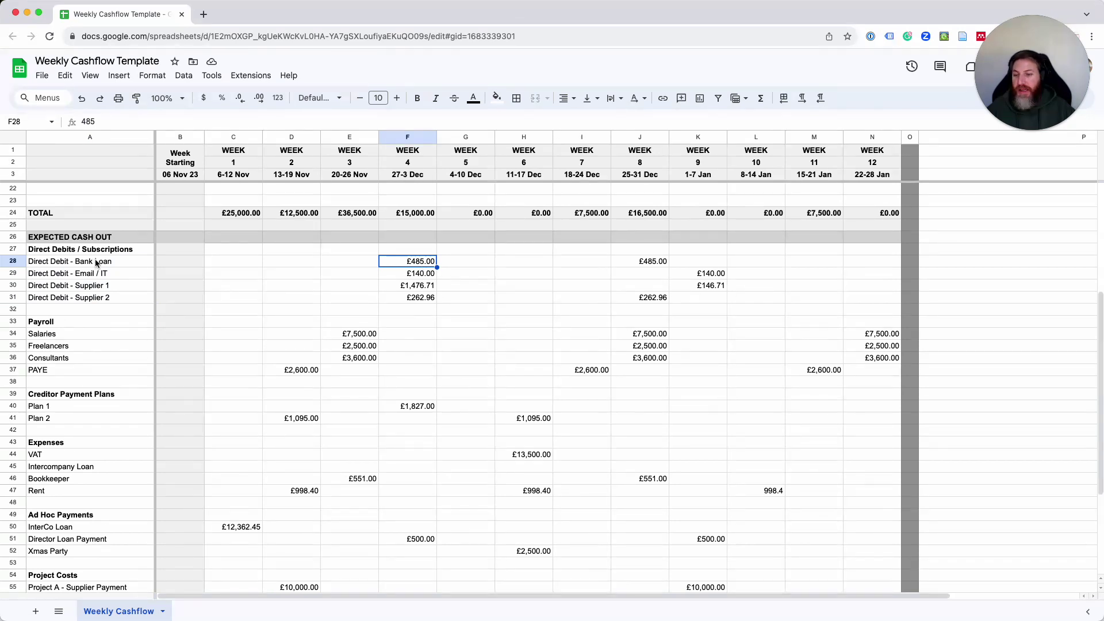
pyautogui.moveTo(95, 260)
pyautogui.mouseDown()
pyautogui.moveTo(105, 298)
pyautogui.moveTo(93, 264)
pyautogui.mouseUp()
pyautogui.click(275, 299)
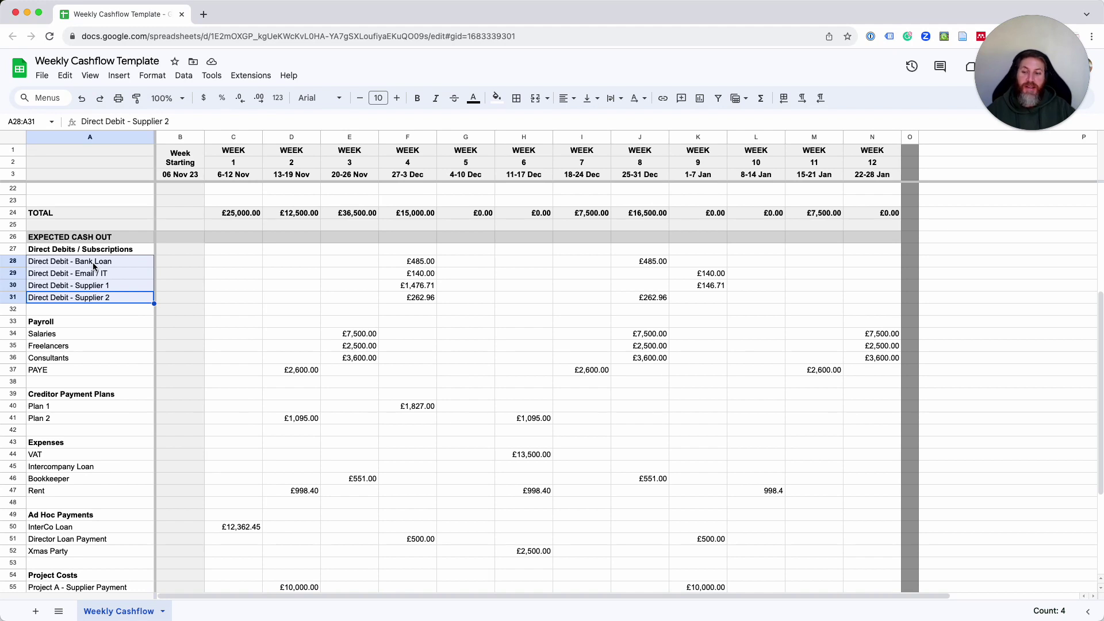
# Review the four direct debit lines, the bank loan's week 4 and week 8 entries, and the full twelve-week range C28:N31
pyautogui.click(94, 264)
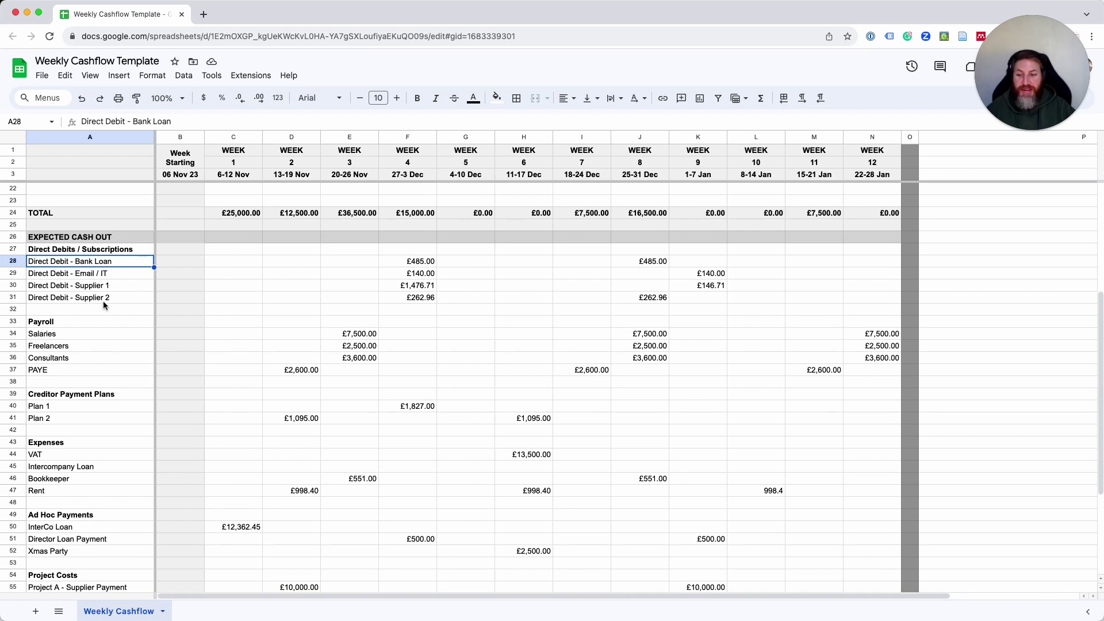
pyautogui.moveTo(103, 302); pyautogui.dragTo(100, 261)
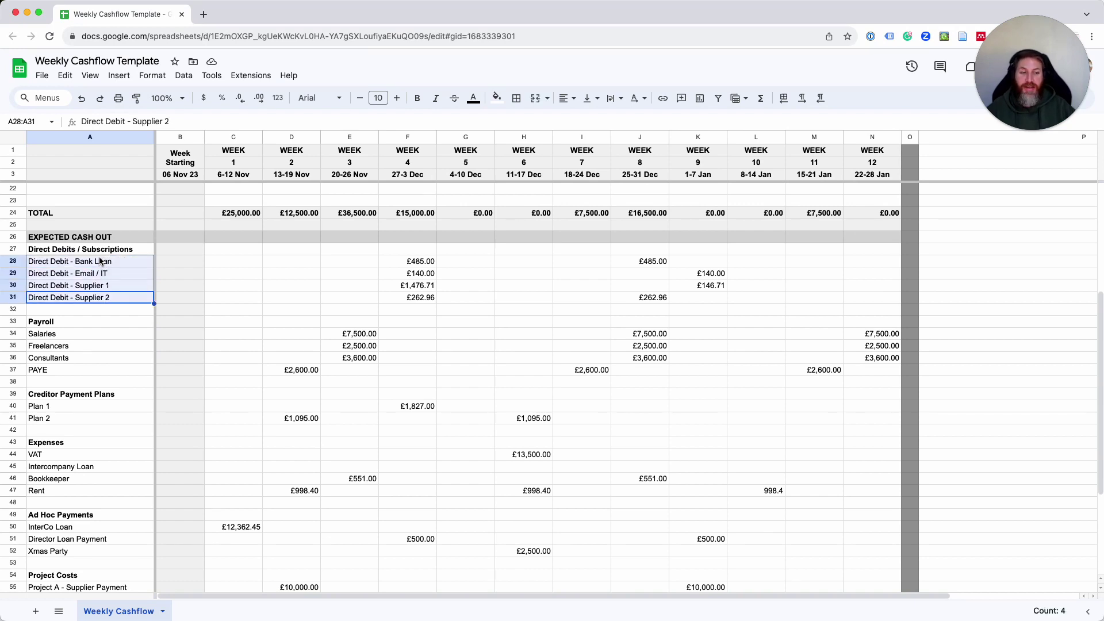
pyautogui.click(237, 286)
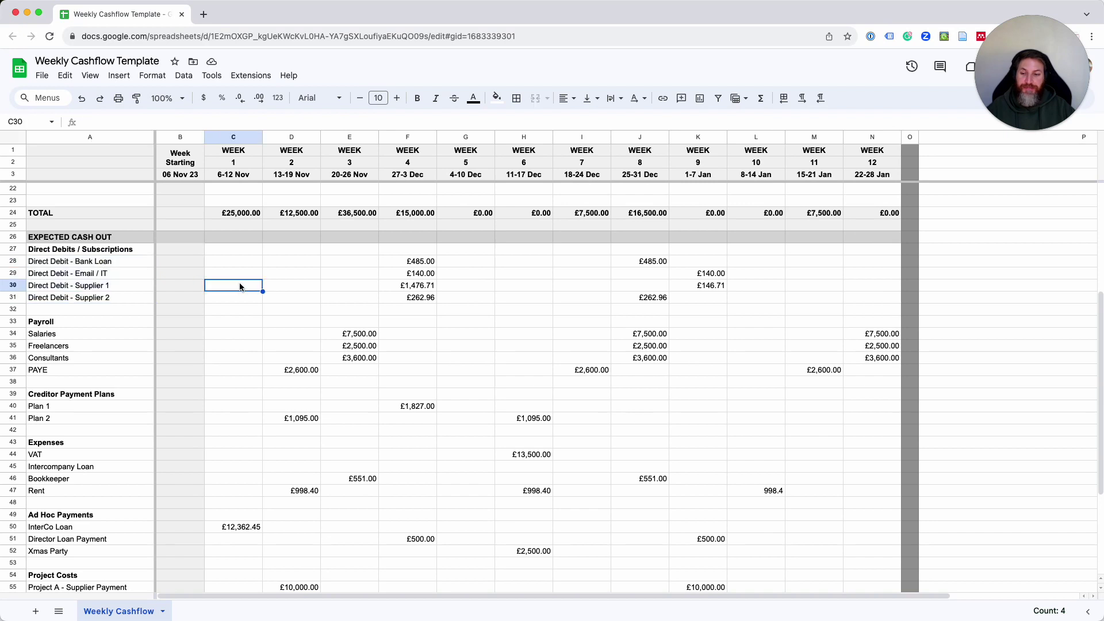
pyautogui.click(126, 263)
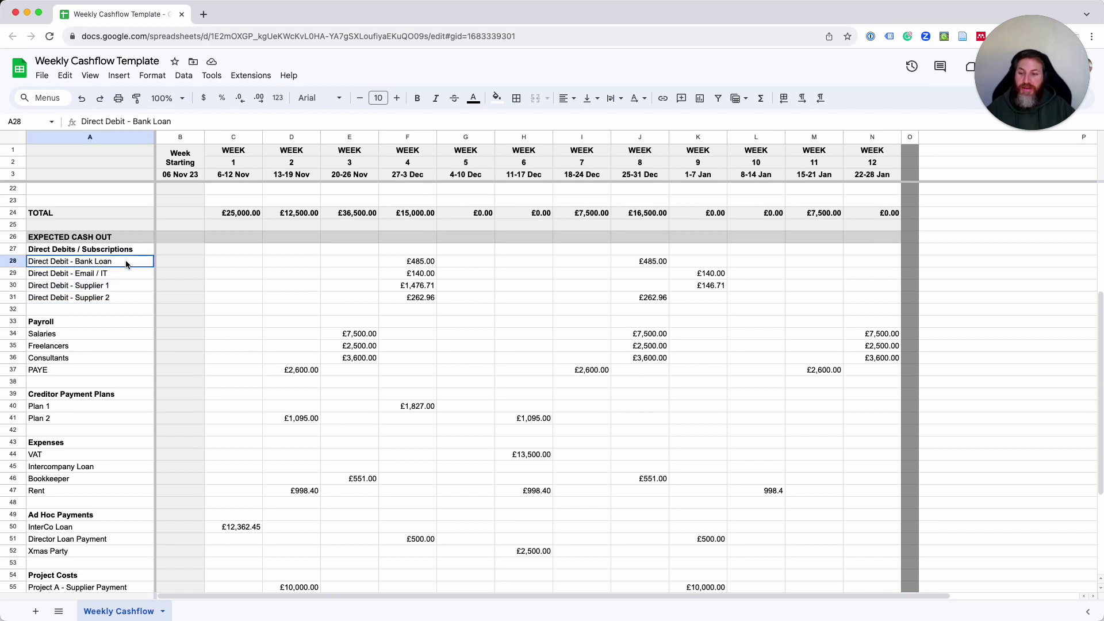
pyautogui.click(422, 263)
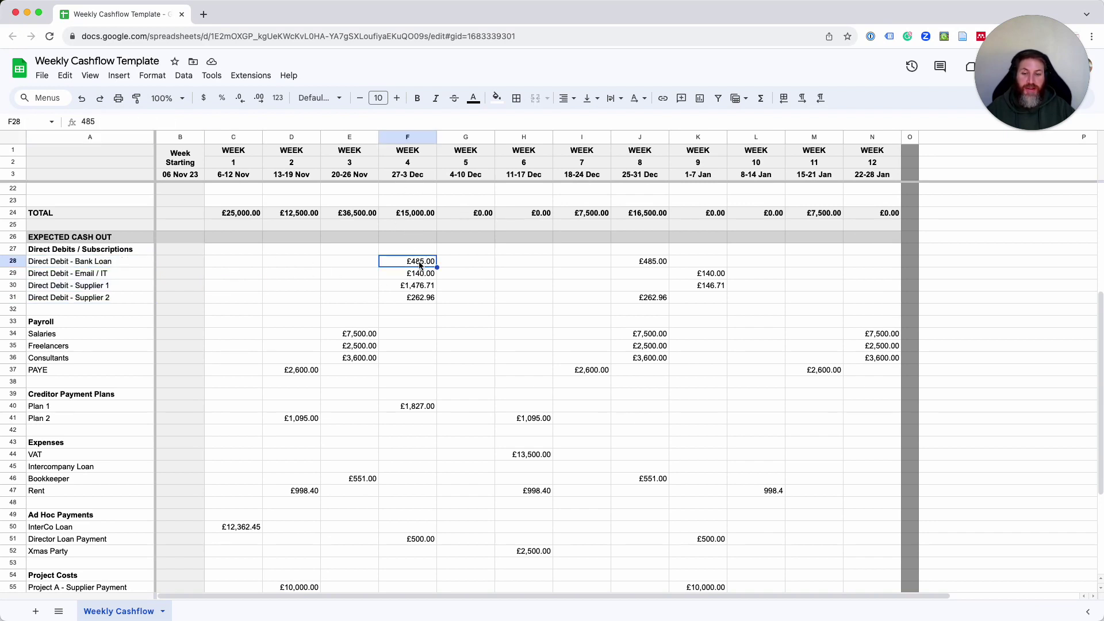
pyautogui.click(661, 263)
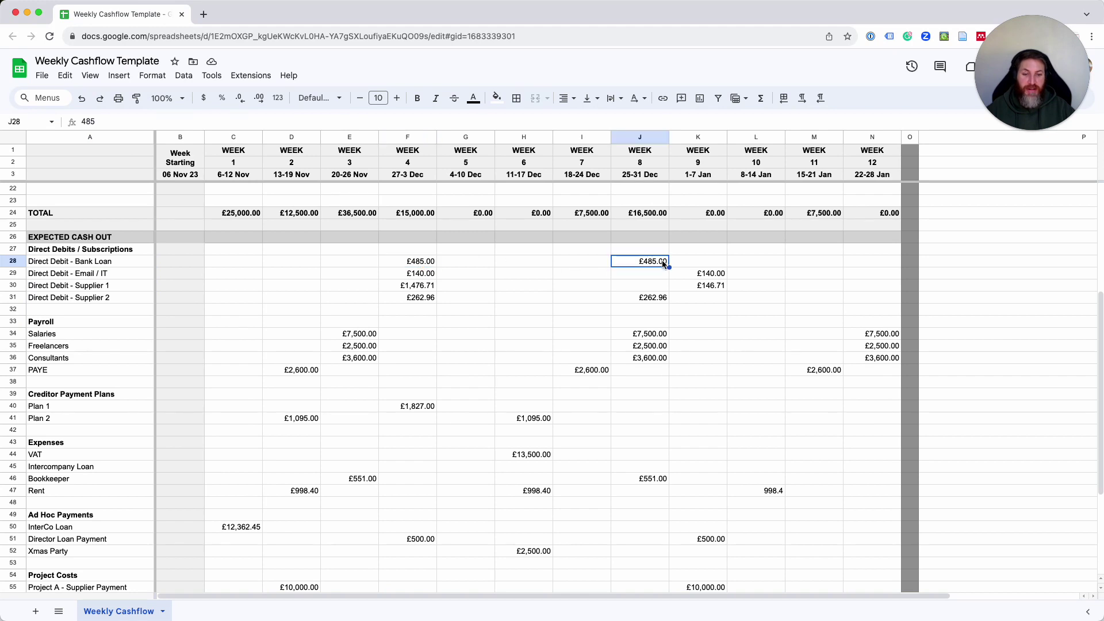
pyautogui.click(414, 263)
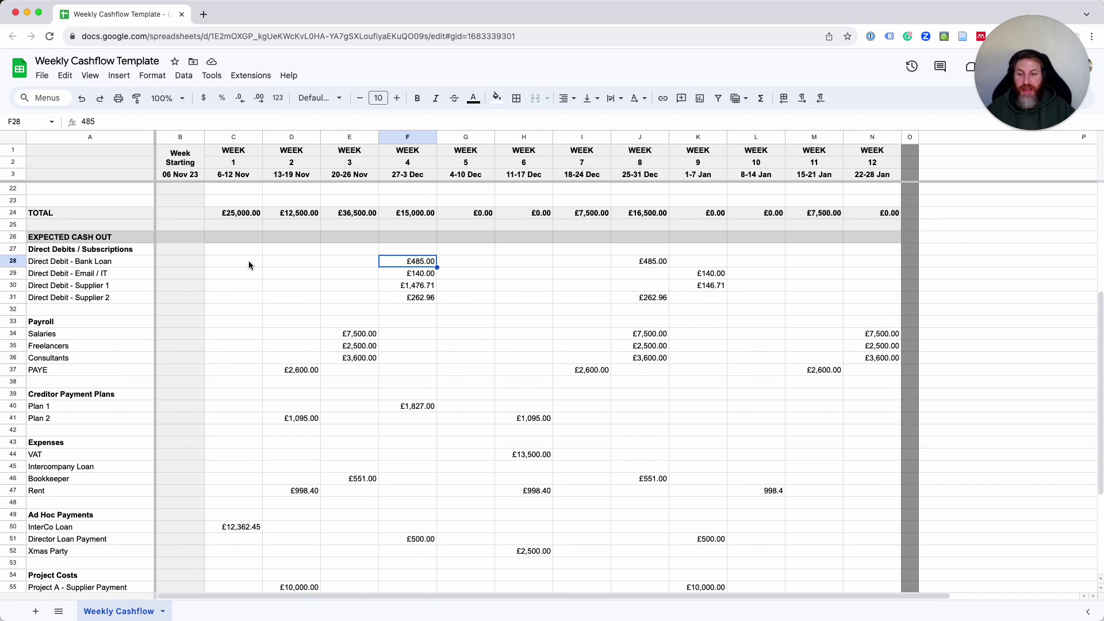
pyautogui.moveTo(248, 261); pyautogui.dragTo(875, 299)
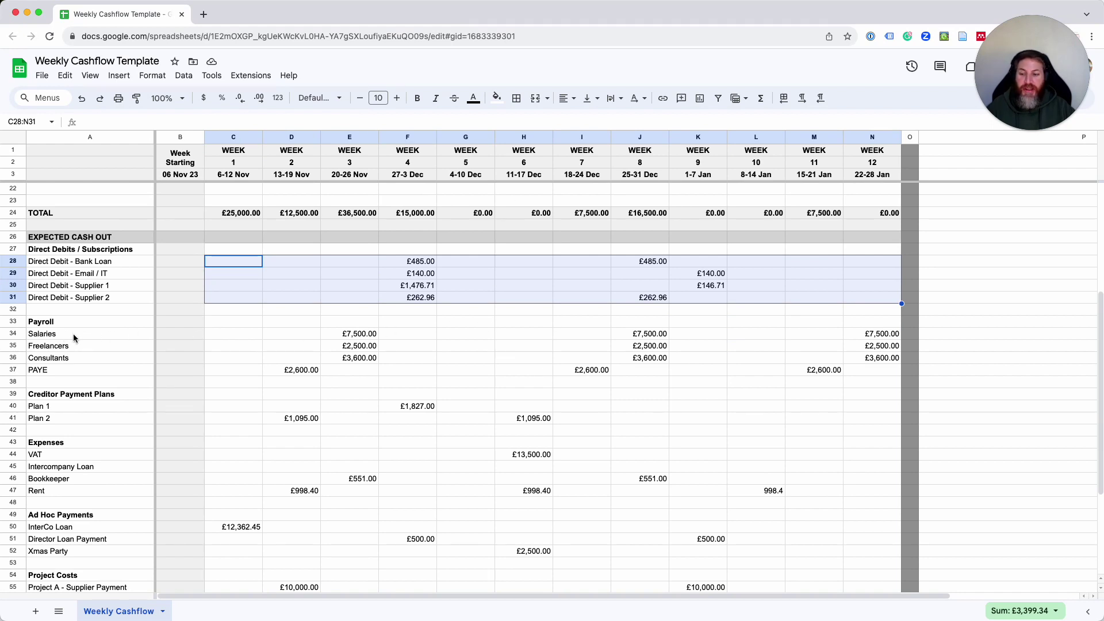
# Examine the Payroll section's salaries, freelancers and consultants lines across the forecast weeks
pyautogui.moveTo(74, 333); pyautogui.dragTo(96, 357)
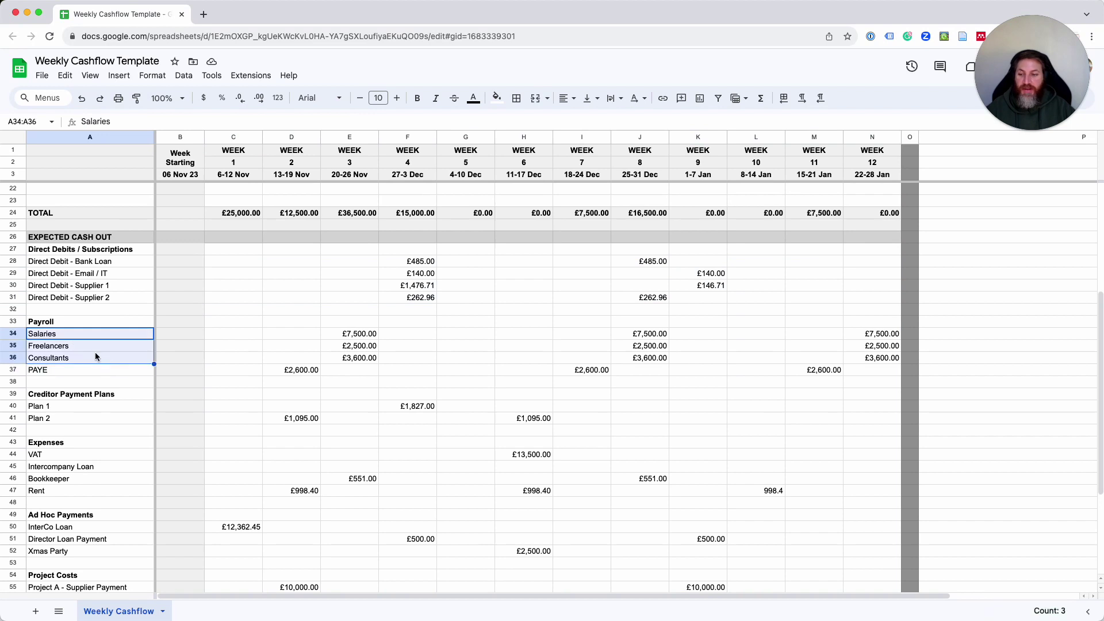
pyautogui.click(70, 337)
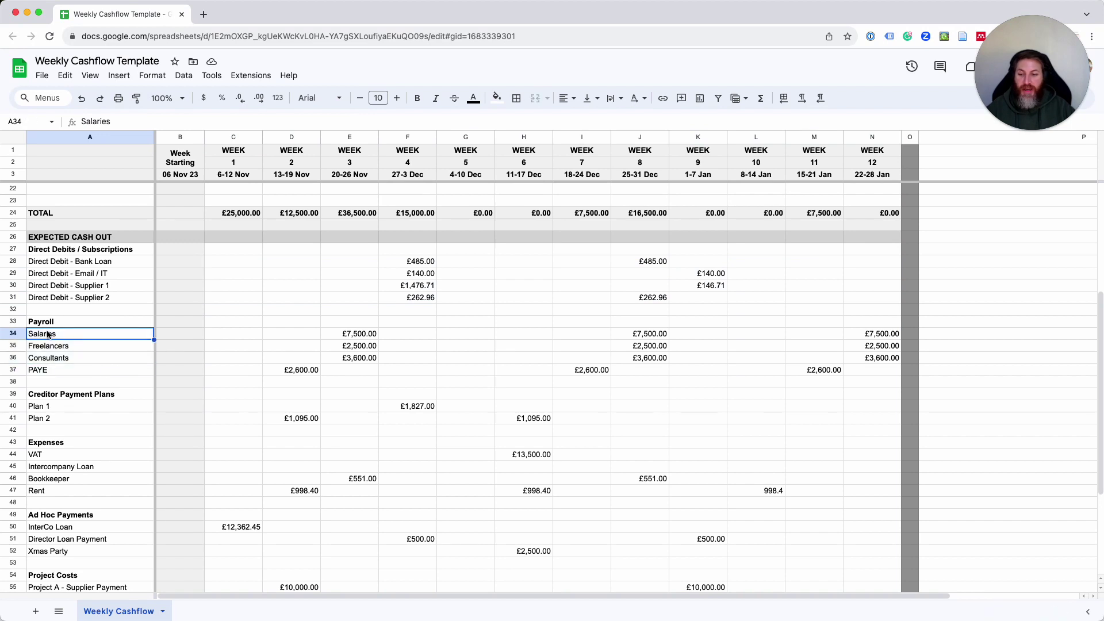
pyautogui.click(17, 334)
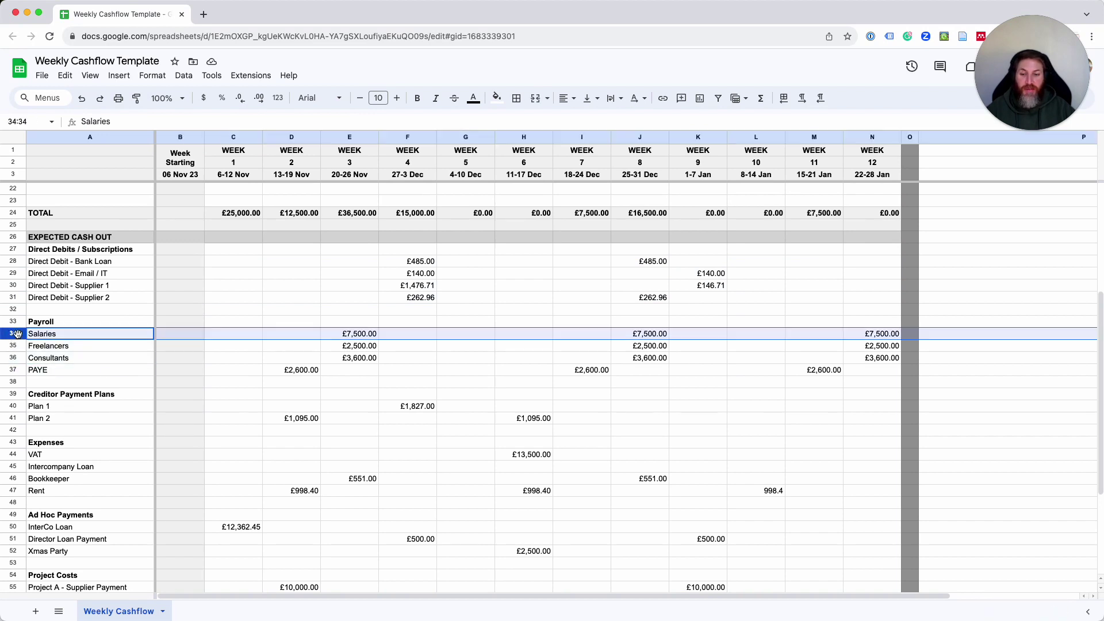
pyautogui.click(83, 333)
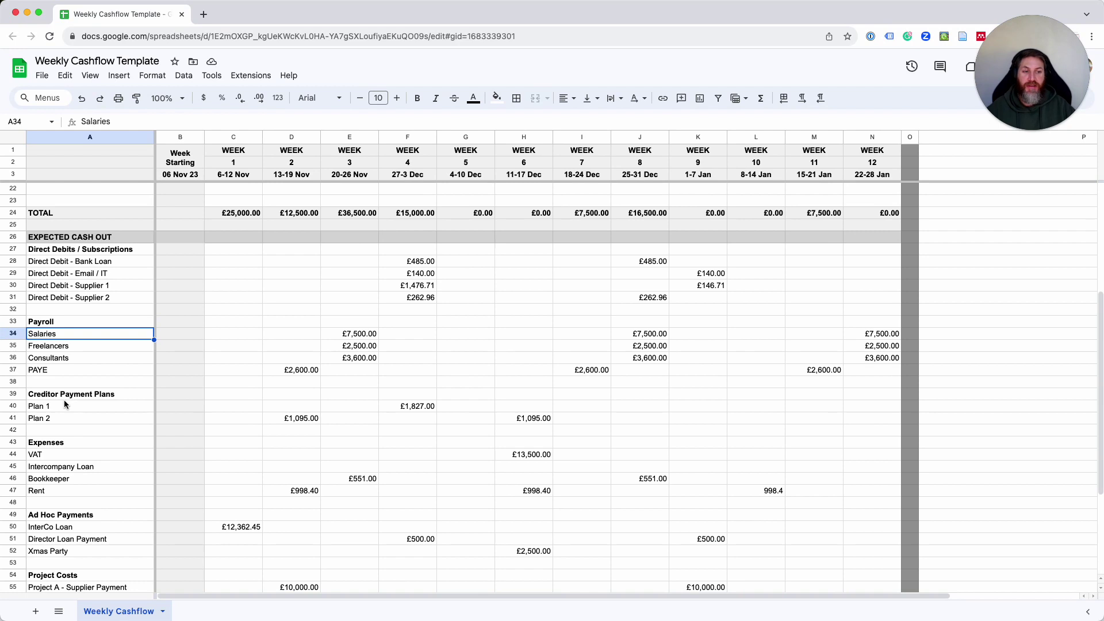
pyautogui.click(51, 348)
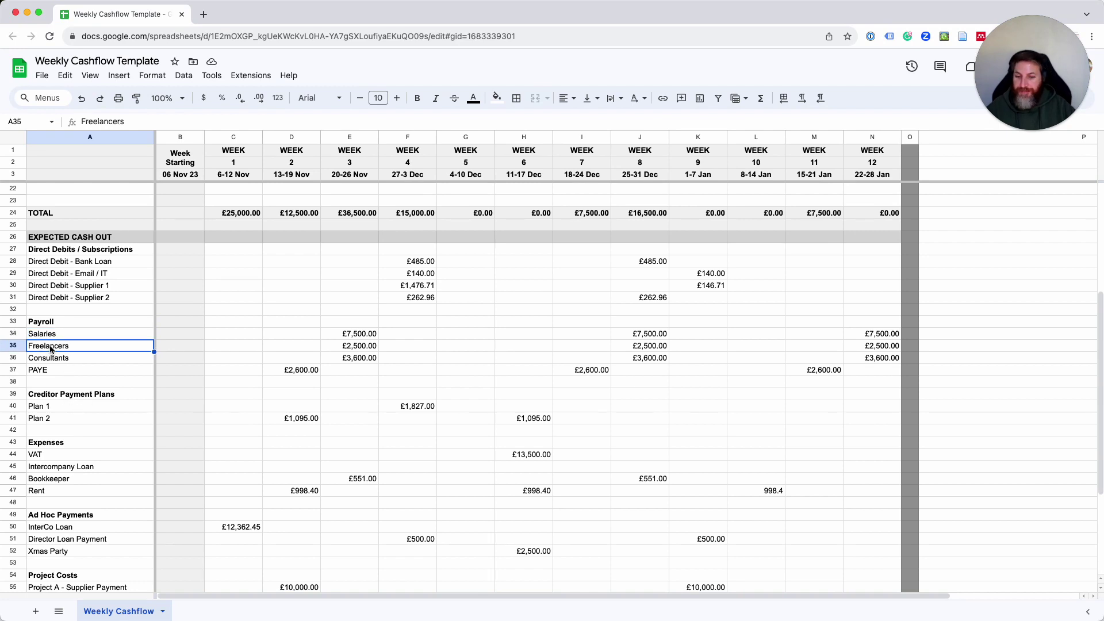
pyautogui.click(13, 347)
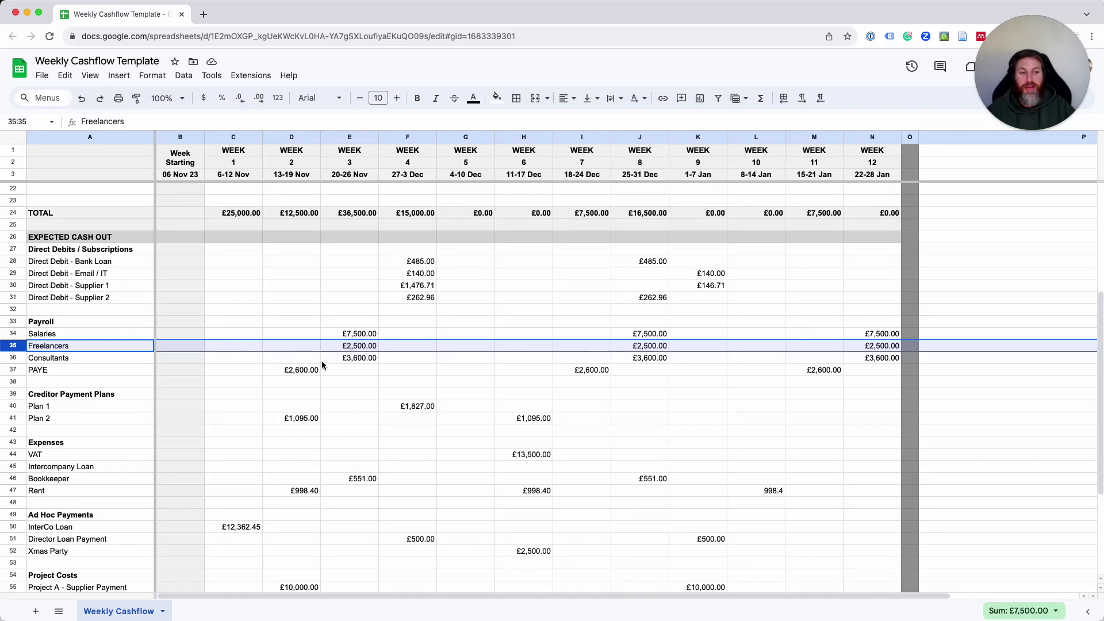
pyautogui.click(57, 348)
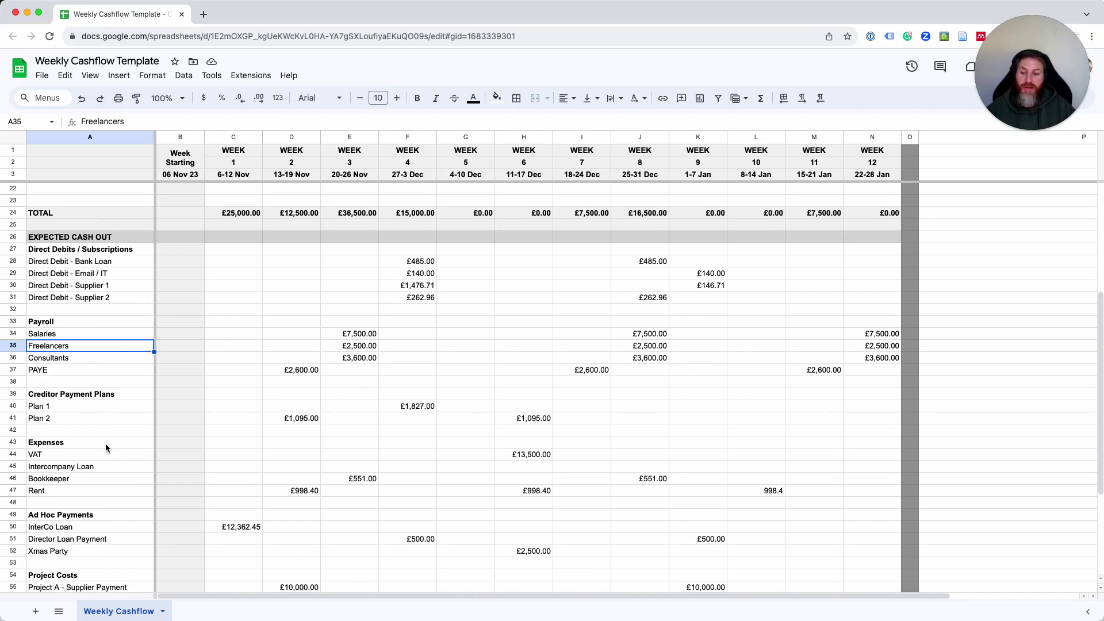
pyautogui.click(55, 359)
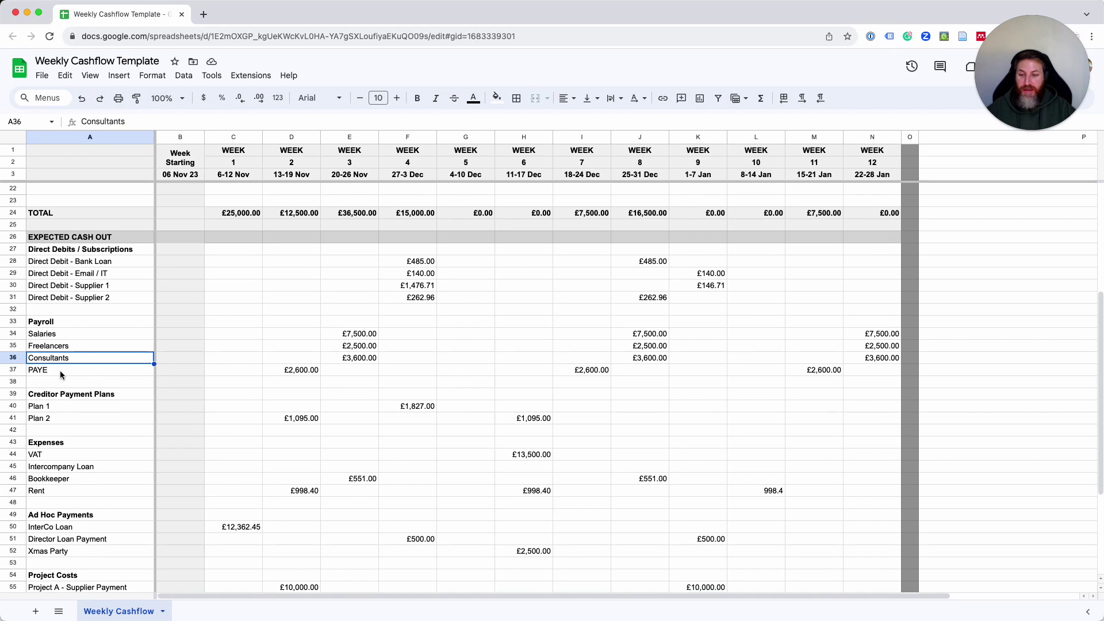
# Inspect the PAYE row in the Payroll section, checking its week 1 and week 2 cells
pyautogui.click(59, 370)
pyautogui.click(15, 371)
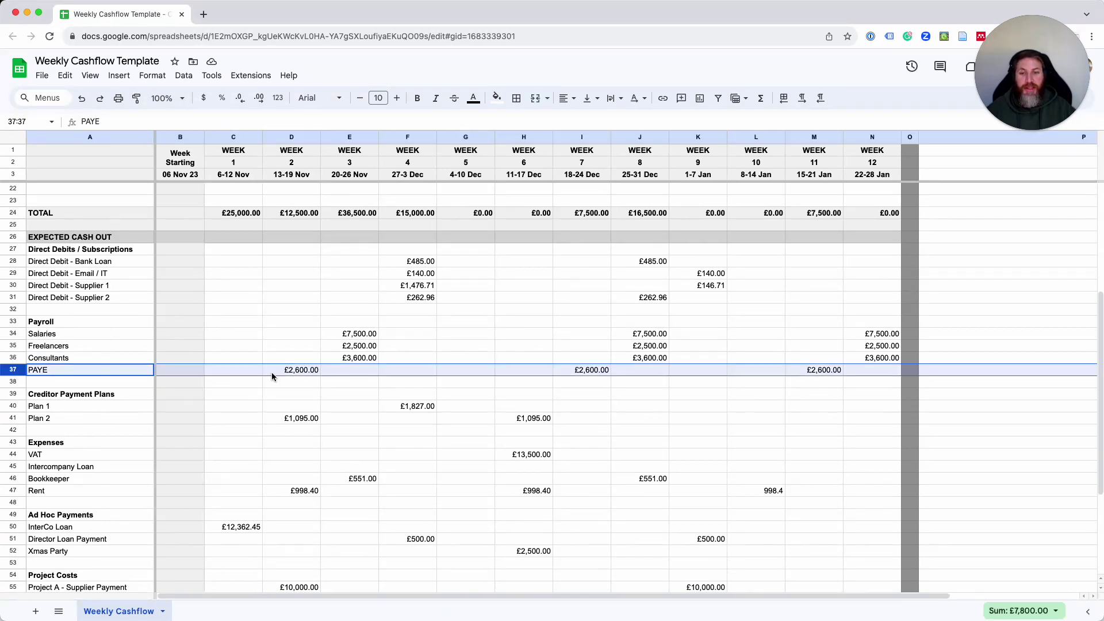
pyautogui.click(305, 370)
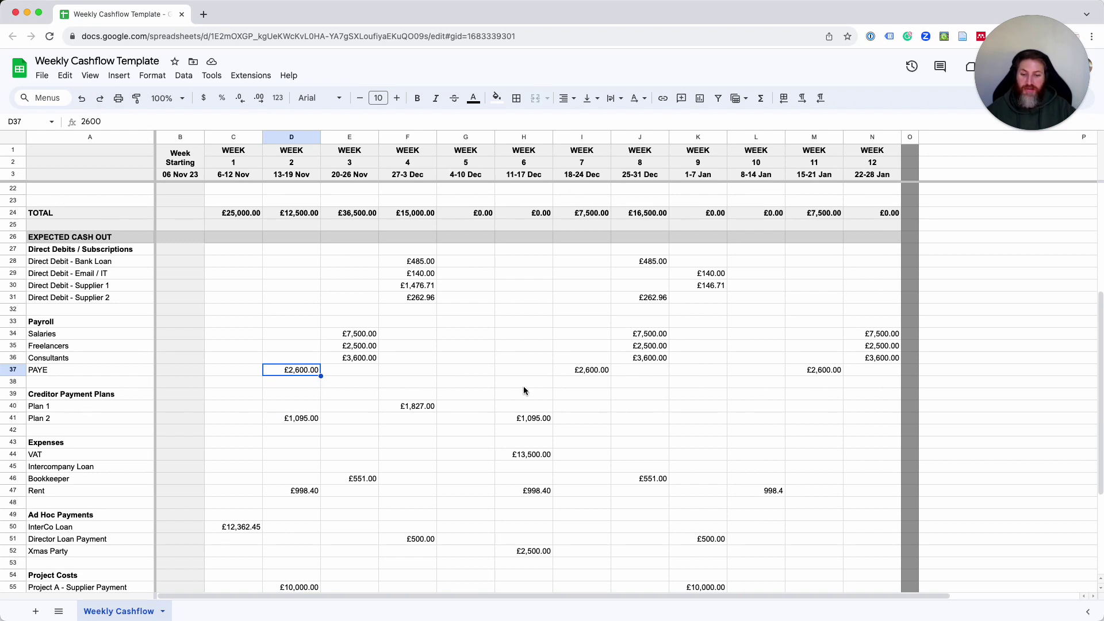
pyautogui.click(233, 371)
pyautogui.click(307, 372)
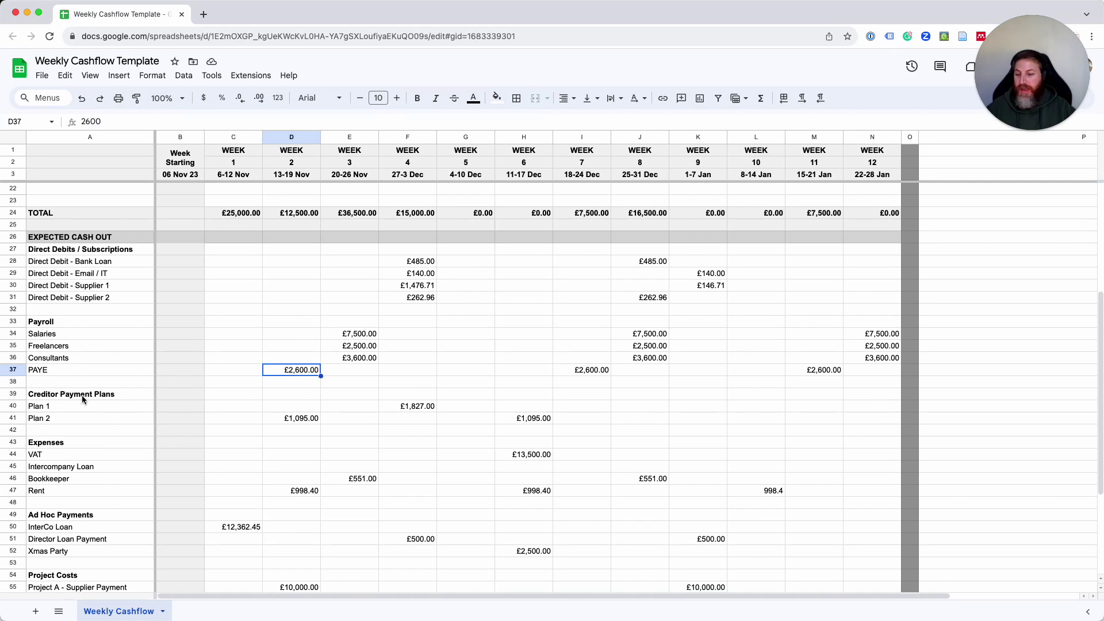
# Review the Creditor Payment Plans section's Plan 1 and Plan 2 across all twelve weeks, comparing them with the bank loan row
pyautogui.moveTo(84, 395); pyautogui.dragTo(82, 415)
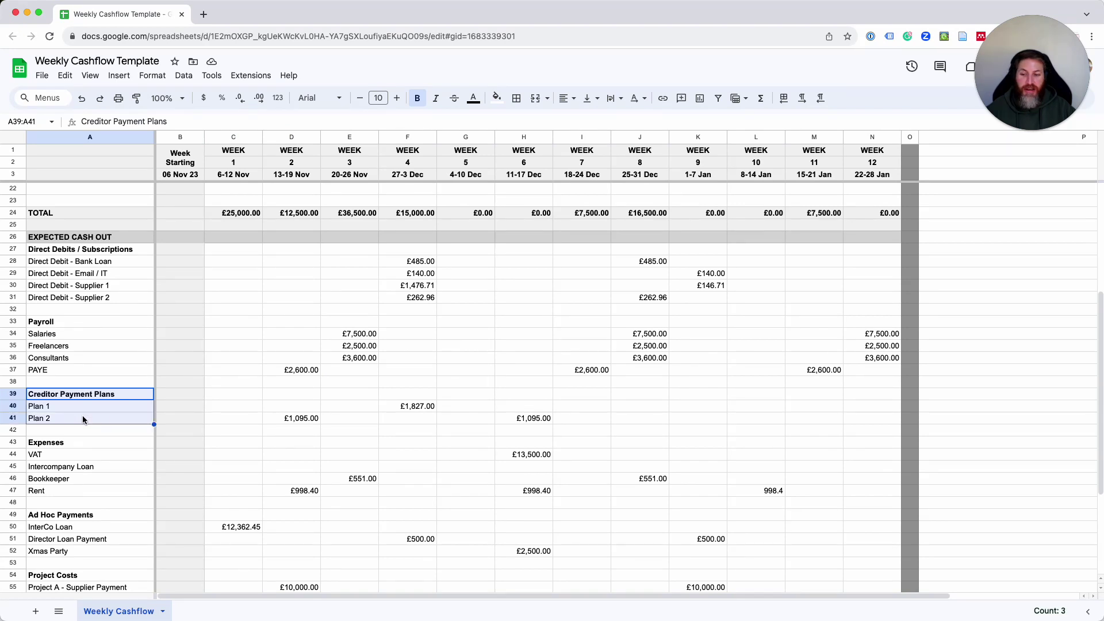
pyautogui.click(111, 394)
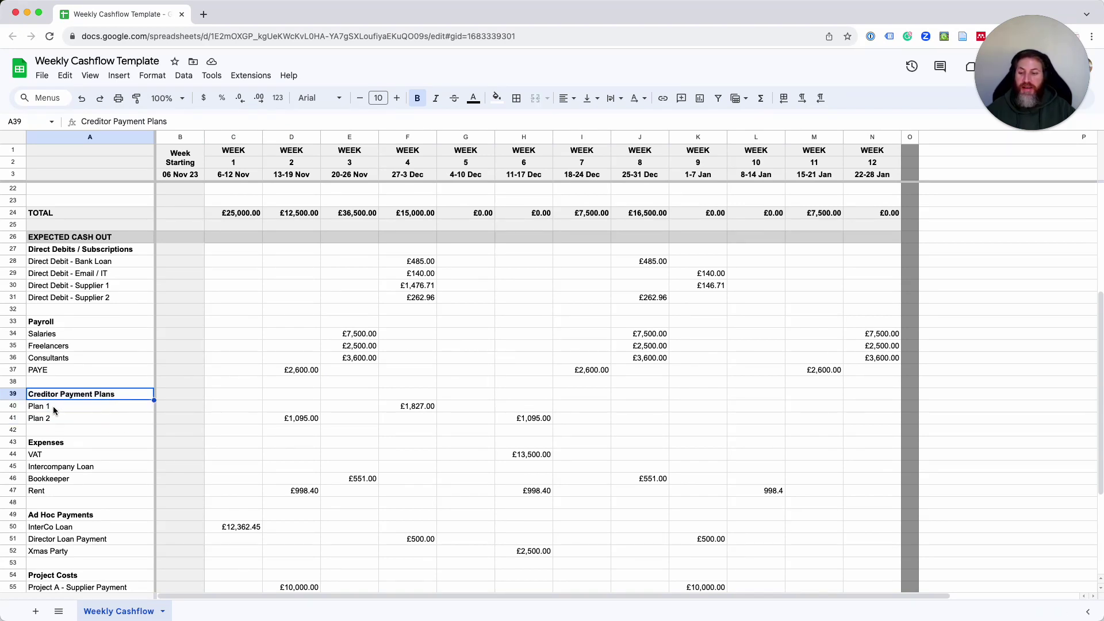
pyautogui.click(112, 406)
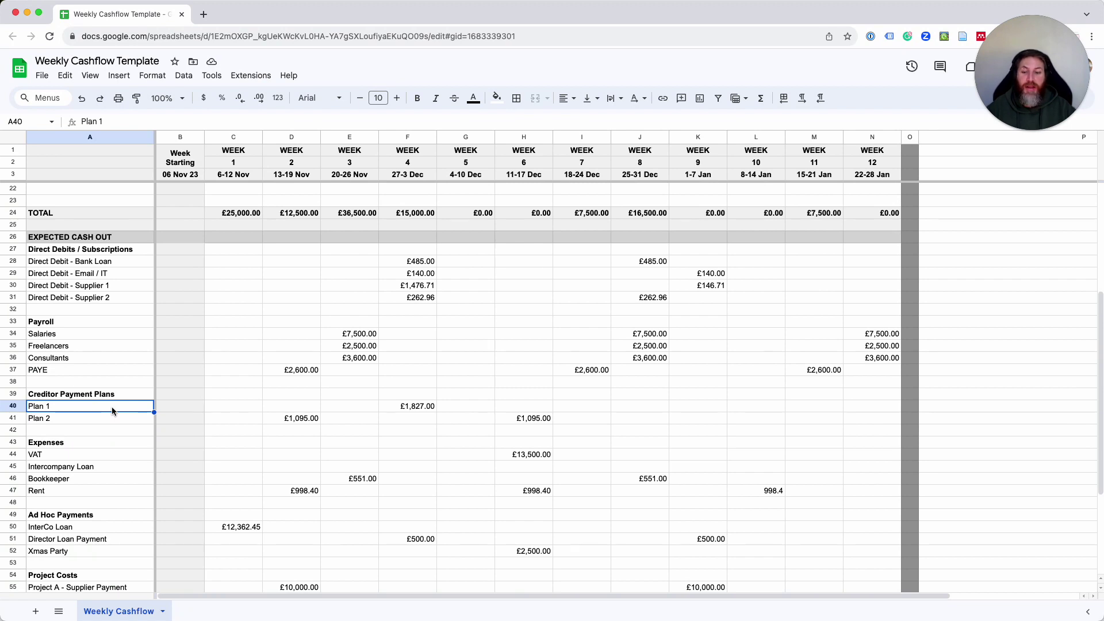
pyautogui.click(81, 422)
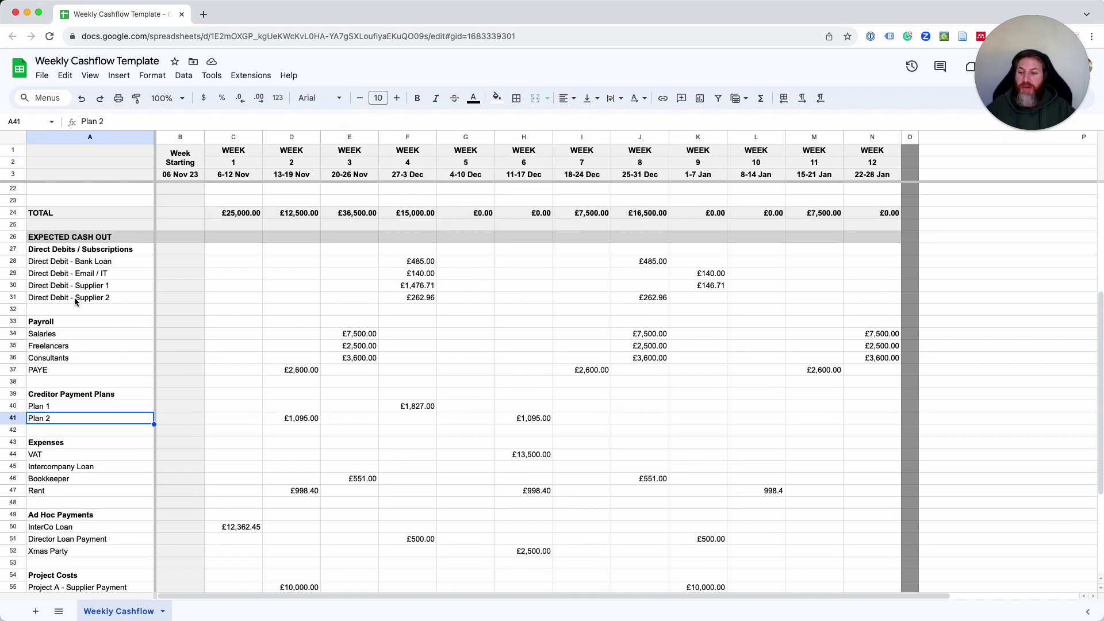
pyautogui.click(16, 263)
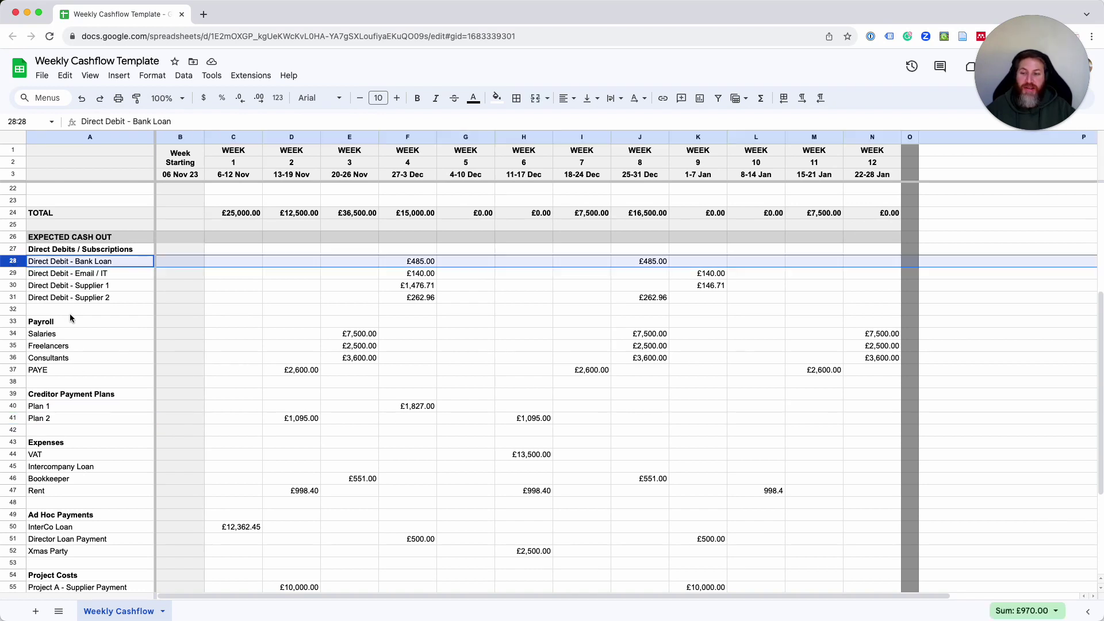
pyautogui.click(49, 407)
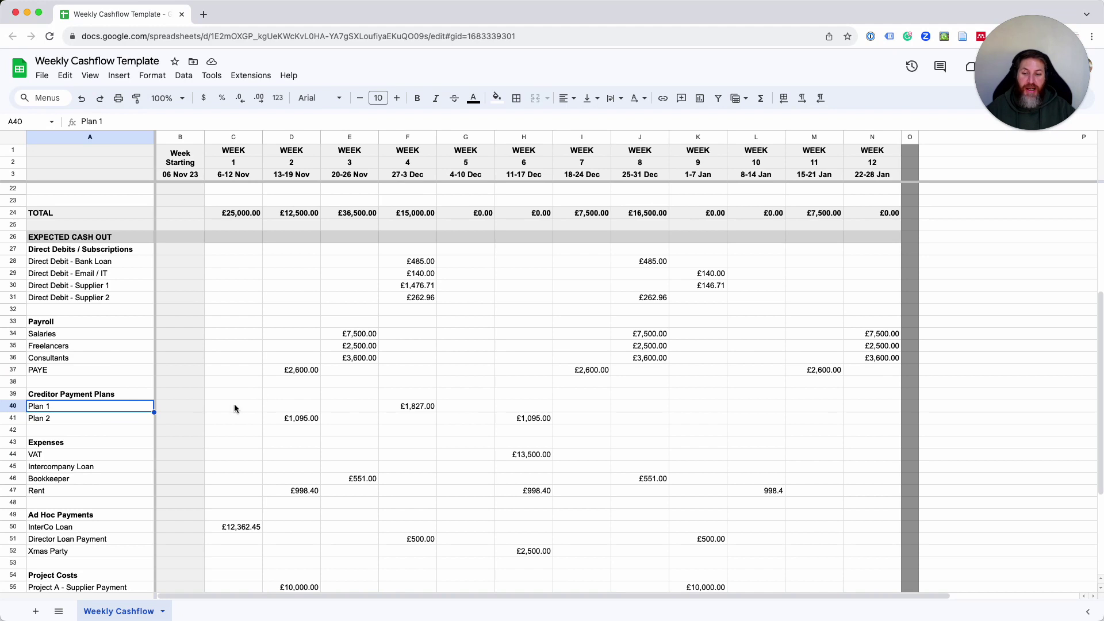
pyautogui.click(116, 419)
pyautogui.click(105, 407)
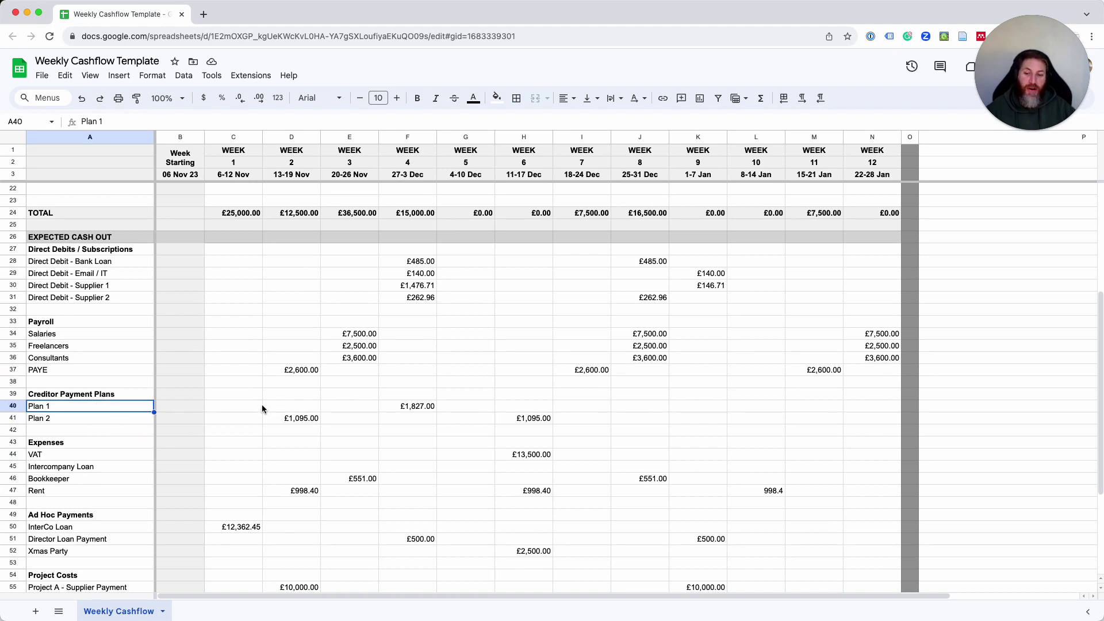
pyautogui.moveTo(237, 407); pyautogui.dragTo(859, 420)
# Examine the Expenses section's VAT, intercompany loan, bookkeeper and rent lines, including the week 6 VAT entry
pyautogui.scroll(-3, 402, 446)
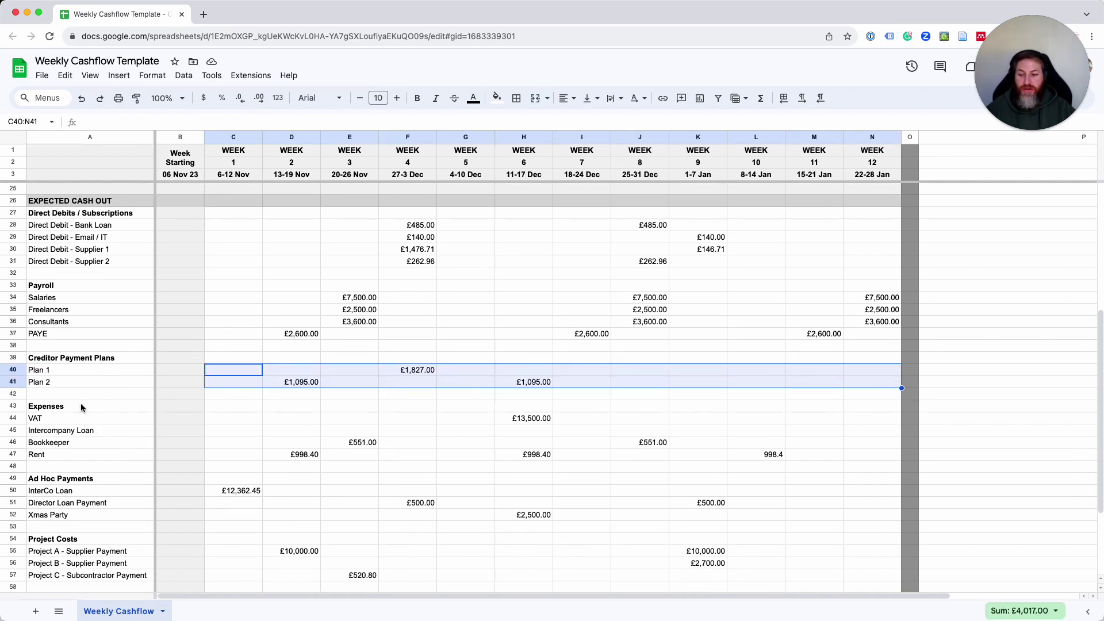
pyautogui.moveTo(68, 417); pyautogui.dragTo(85, 452)
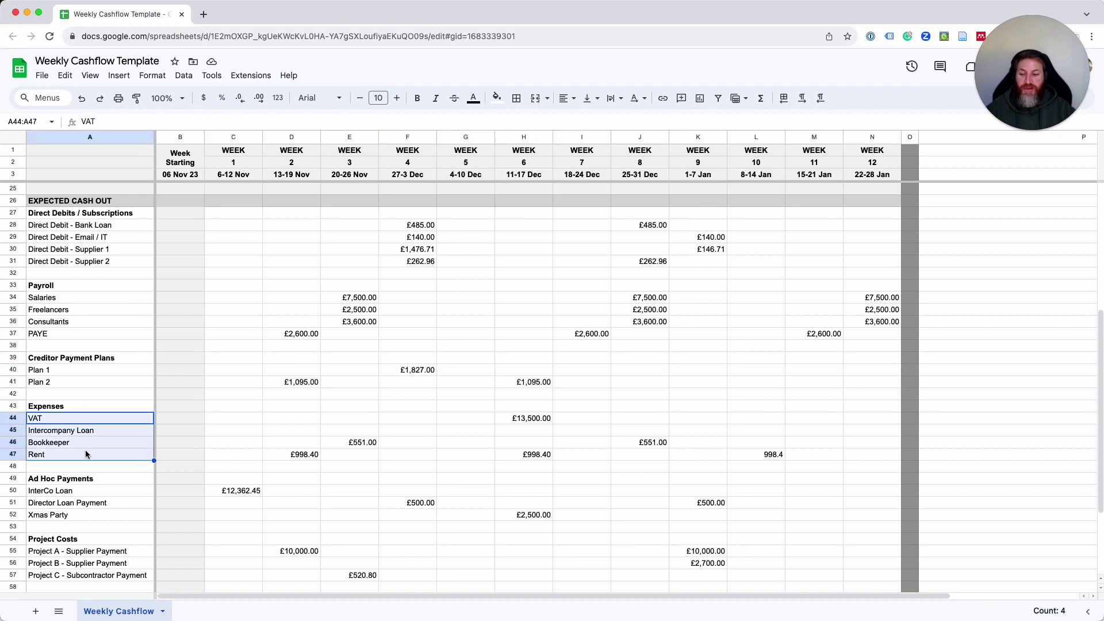
pyautogui.click(71, 417)
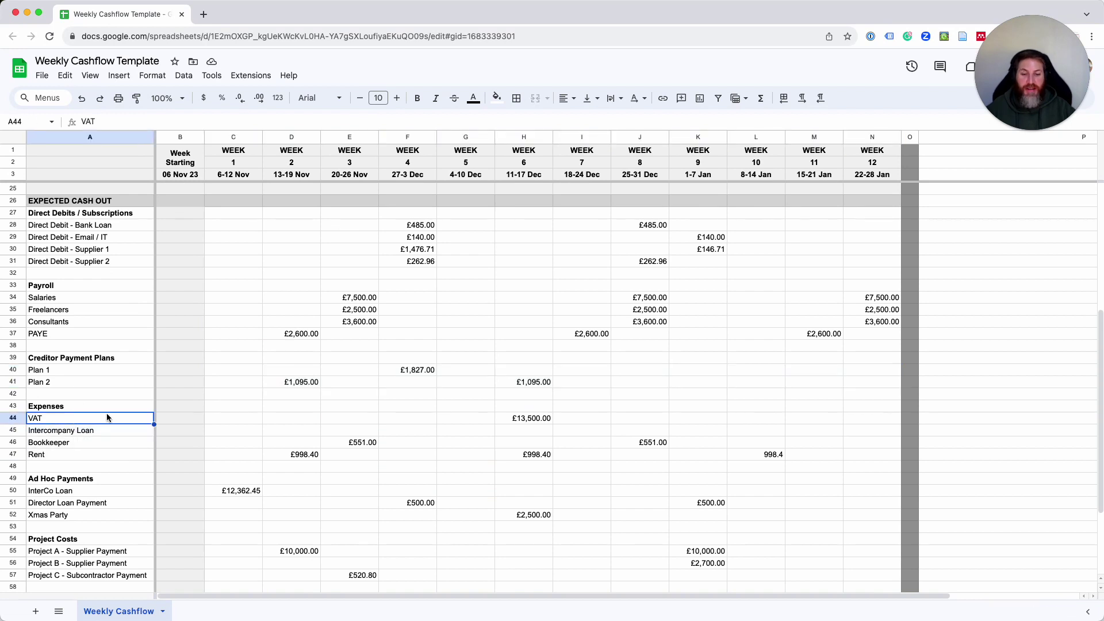
pyautogui.click(517, 419)
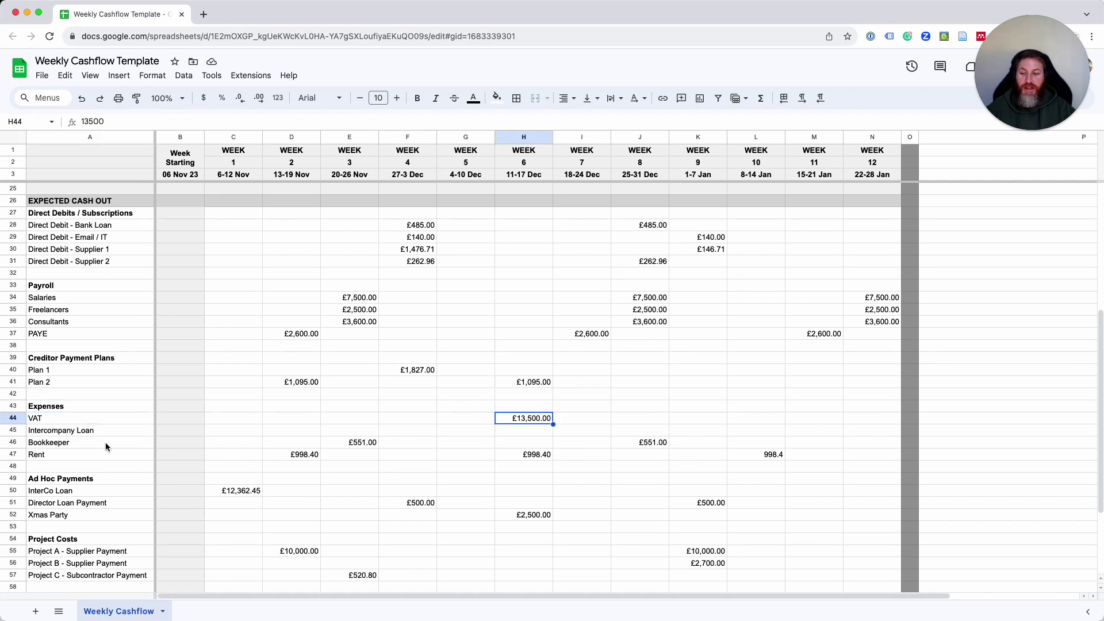
pyautogui.click(50, 431)
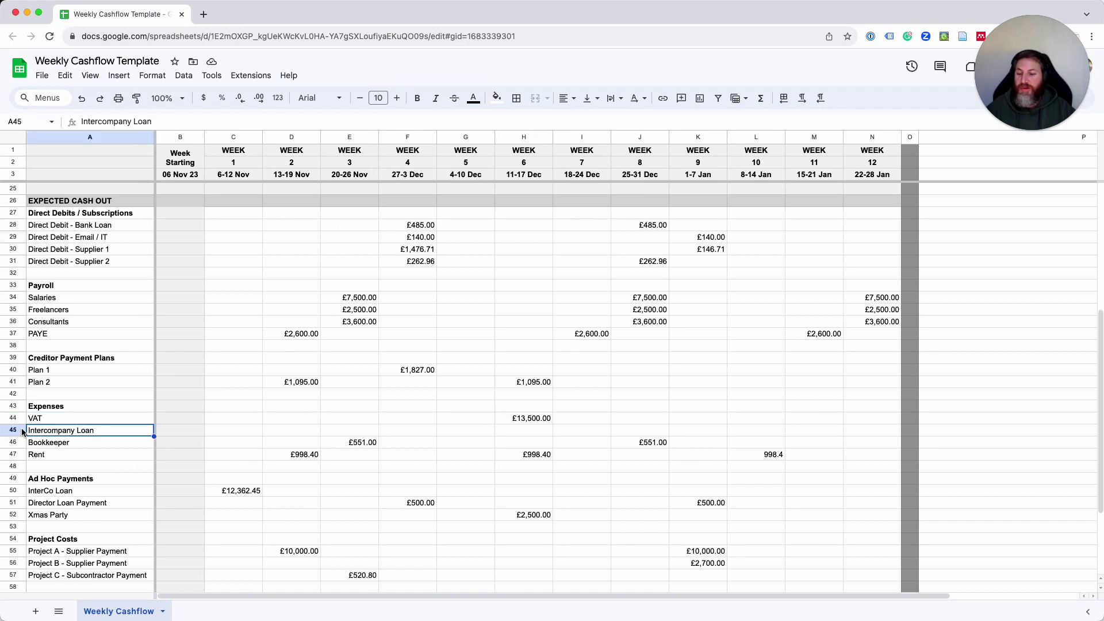
pyautogui.click(20, 429)
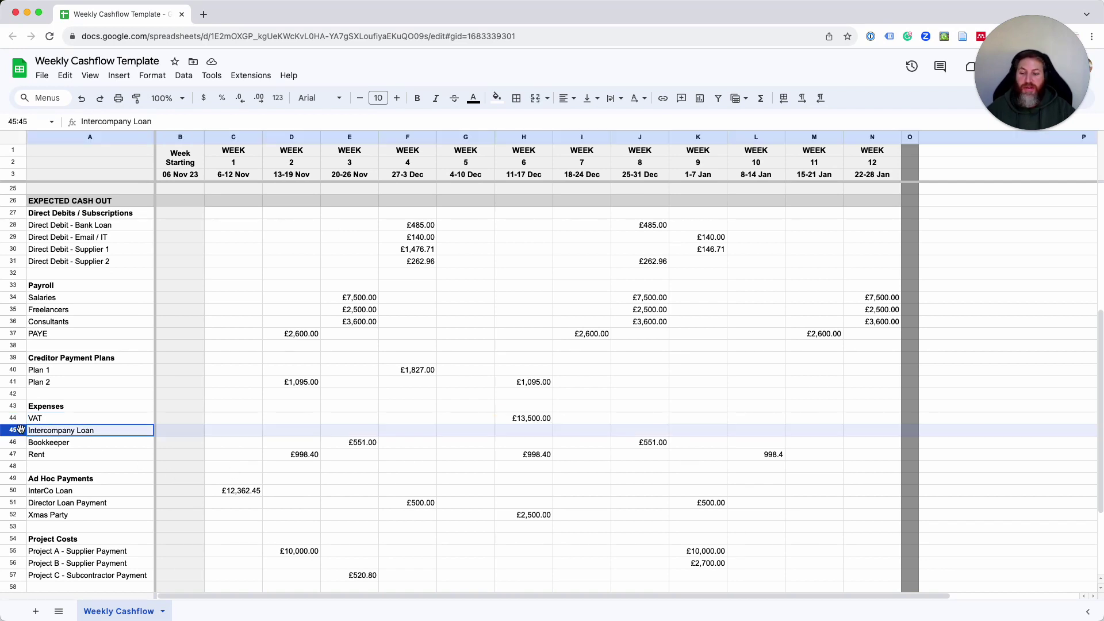
pyautogui.click(90, 446)
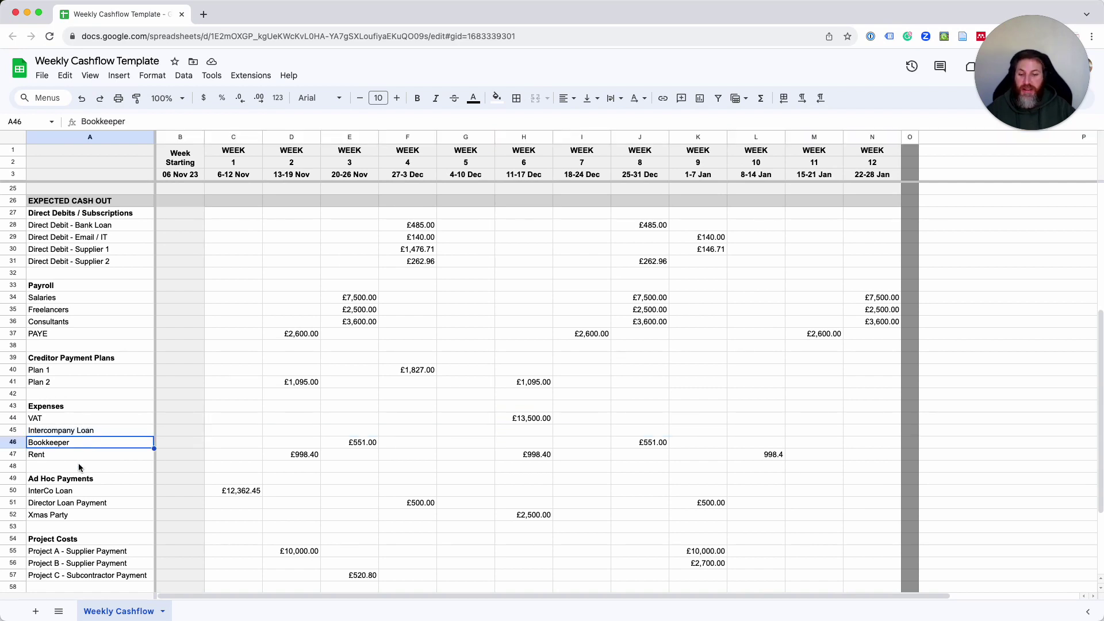
pyautogui.click(98, 455)
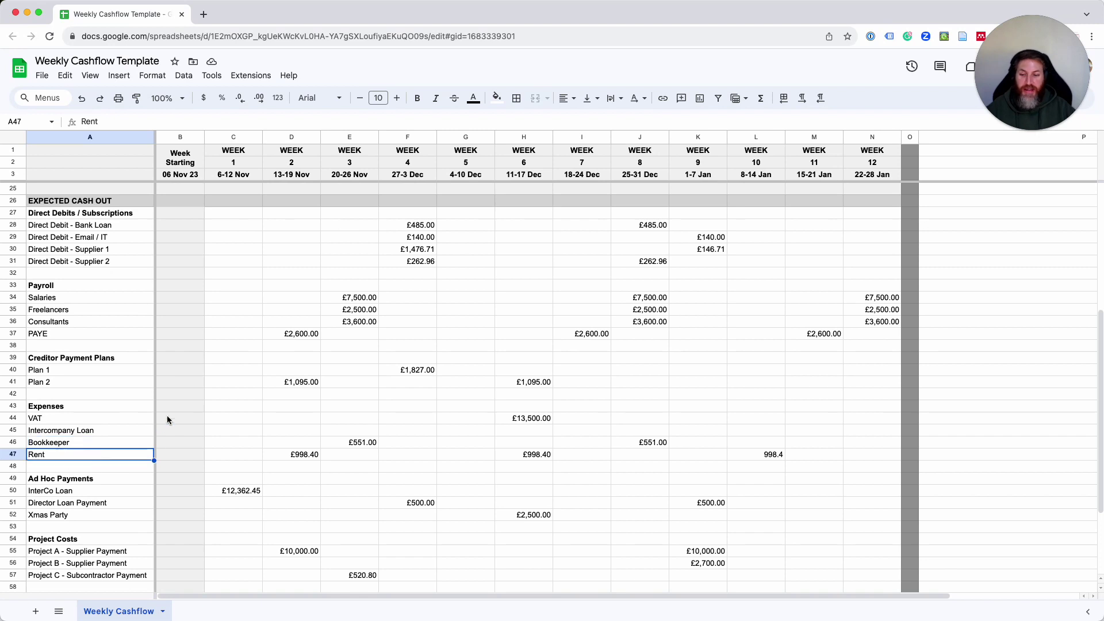
pyautogui.moveTo(61, 421); pyautogui.dragTo(63, 444)
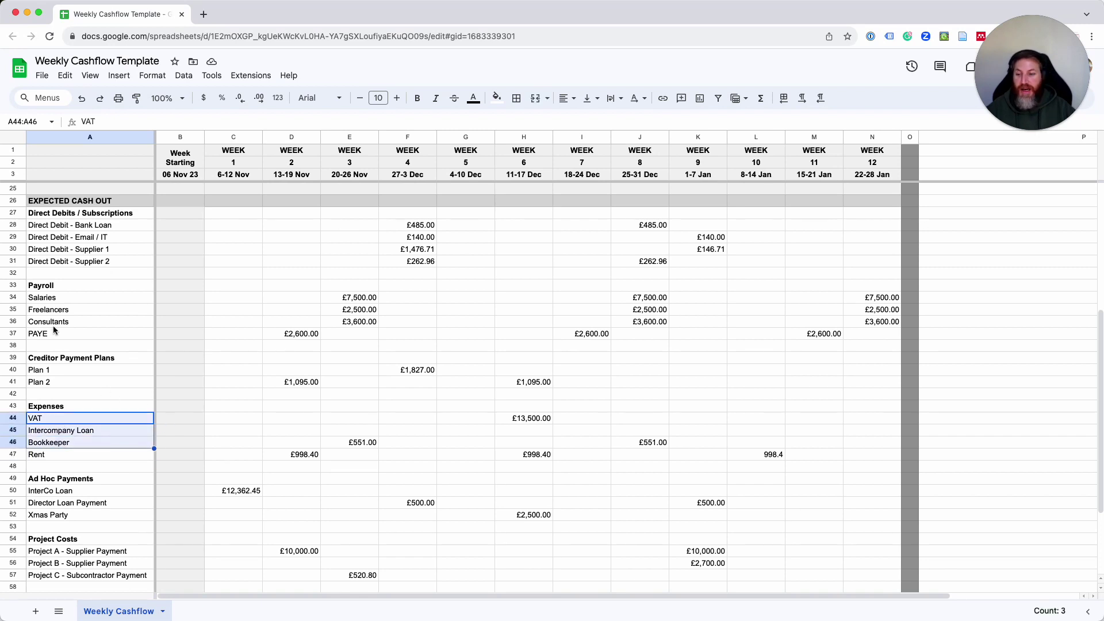
# Compare the direct debit and subscription lines with the VAT, intercompany loan, bookkeeper and rent lines in the Expenses section
pyautogui.moveTo(84, 226); pyautogui.dragTo(83, 268)
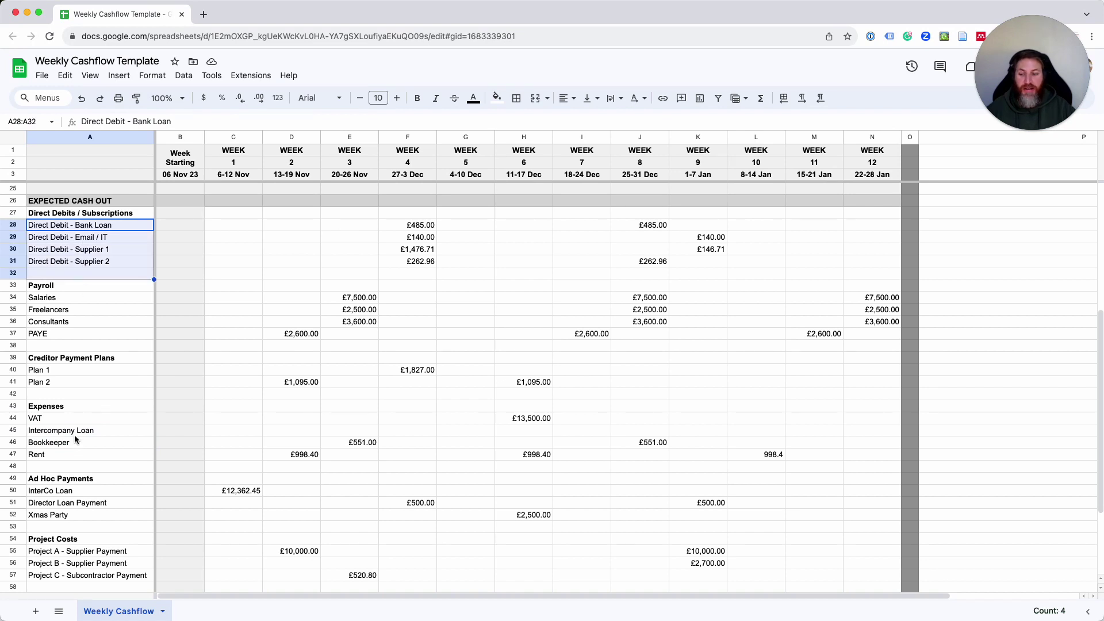
pyautogui.moveTo(60, 419); pyautogui.dragTo(63, 454)
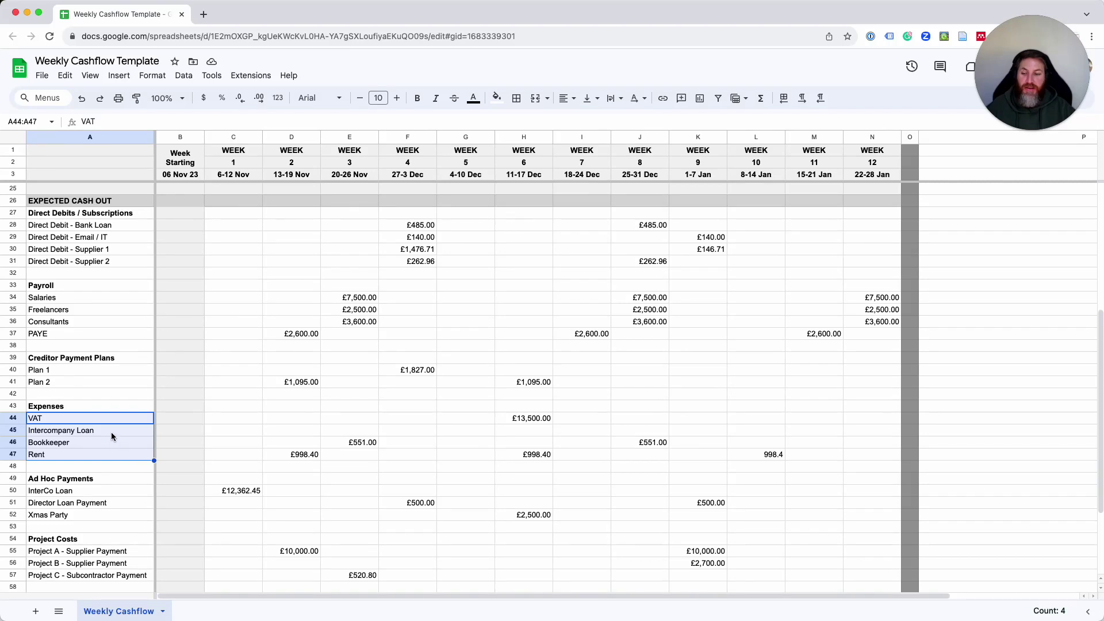
pyautogui.click(83, 442)
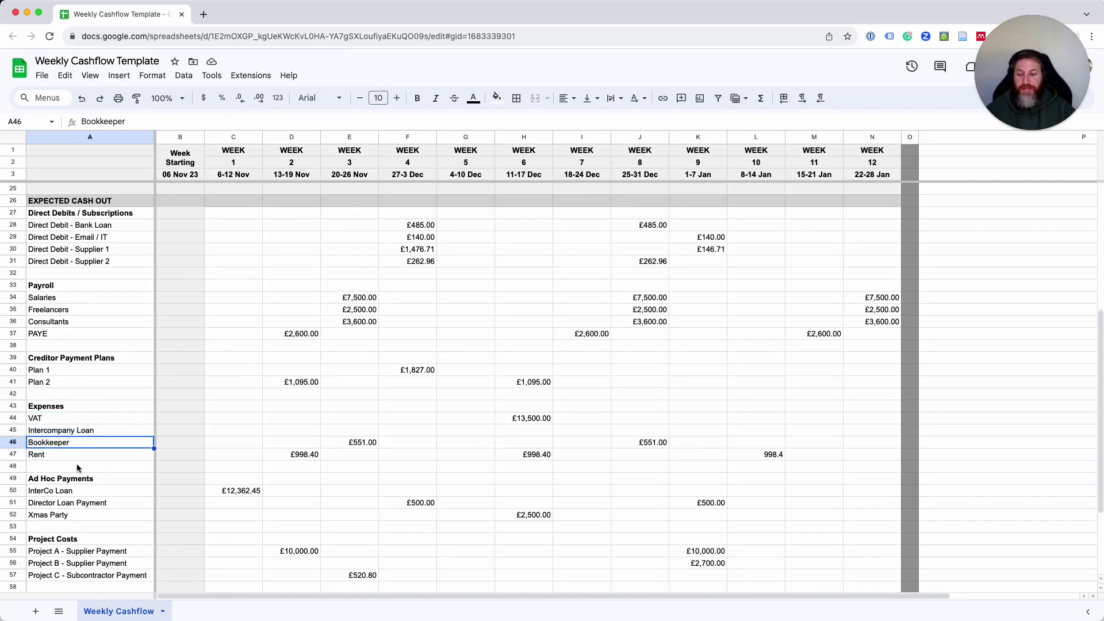
# Review the Ad Hoc Payments section's InterCo loan, director loan payment and Xmas party lines, inspecting the whole Xmas party row
pyautogui.click(127, 481)
pyautogui.scroll(-1, 127, 460)
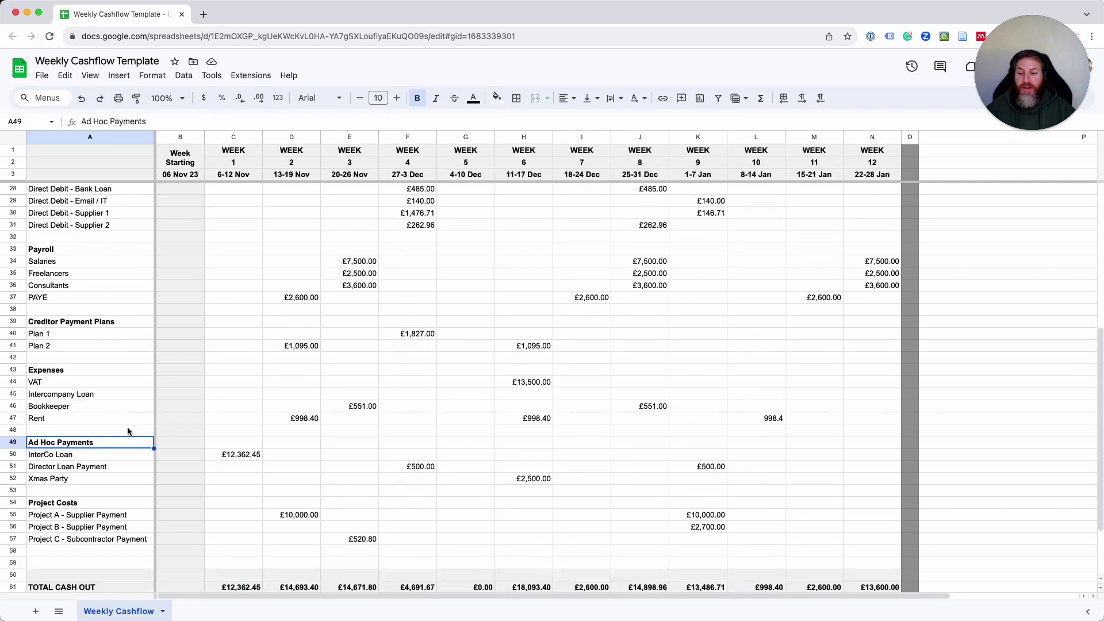
pyautogui.click(83, 455)
pyautogui.moveTo(83, 457); pyautogui.dragTo(109, 482)
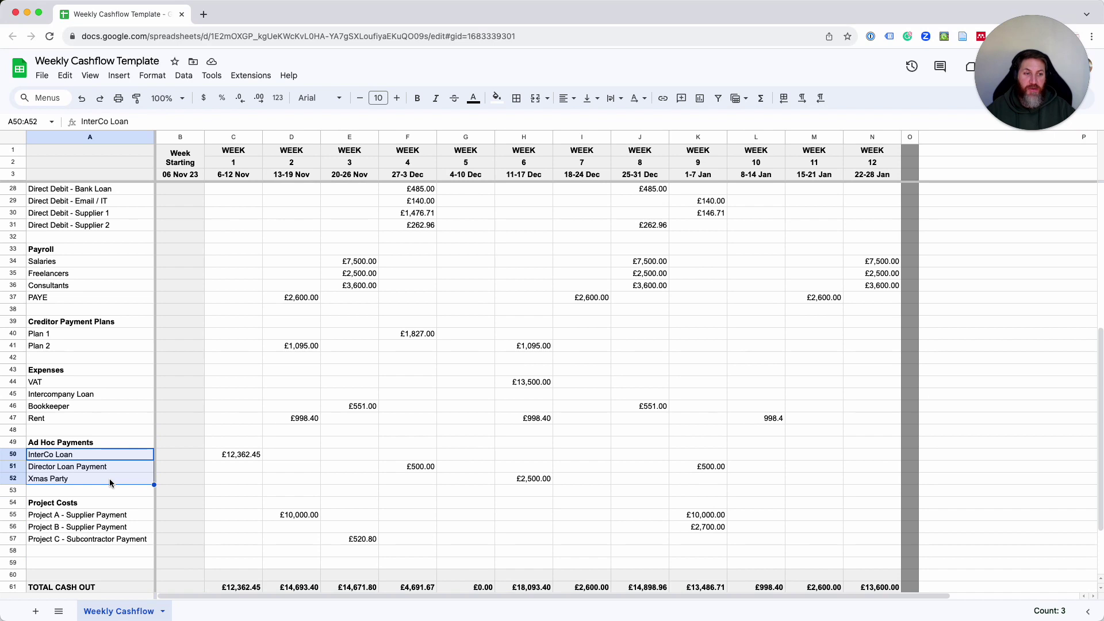
pyautogui.click(95, 488)
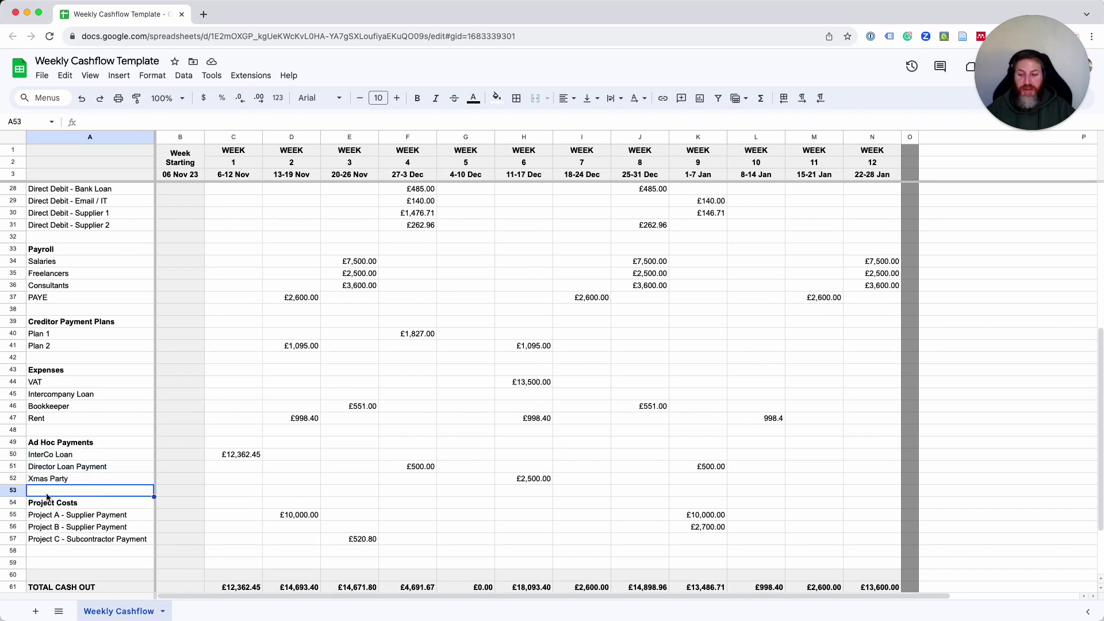
pyautogui.click(76, 481)
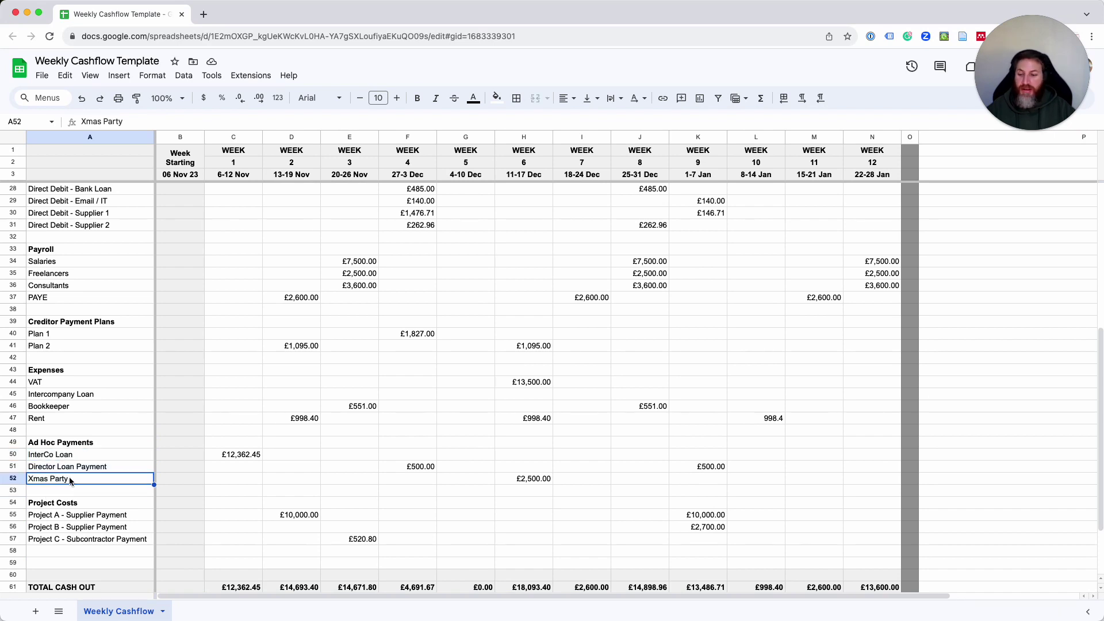
pyautogui.click(13, 479)
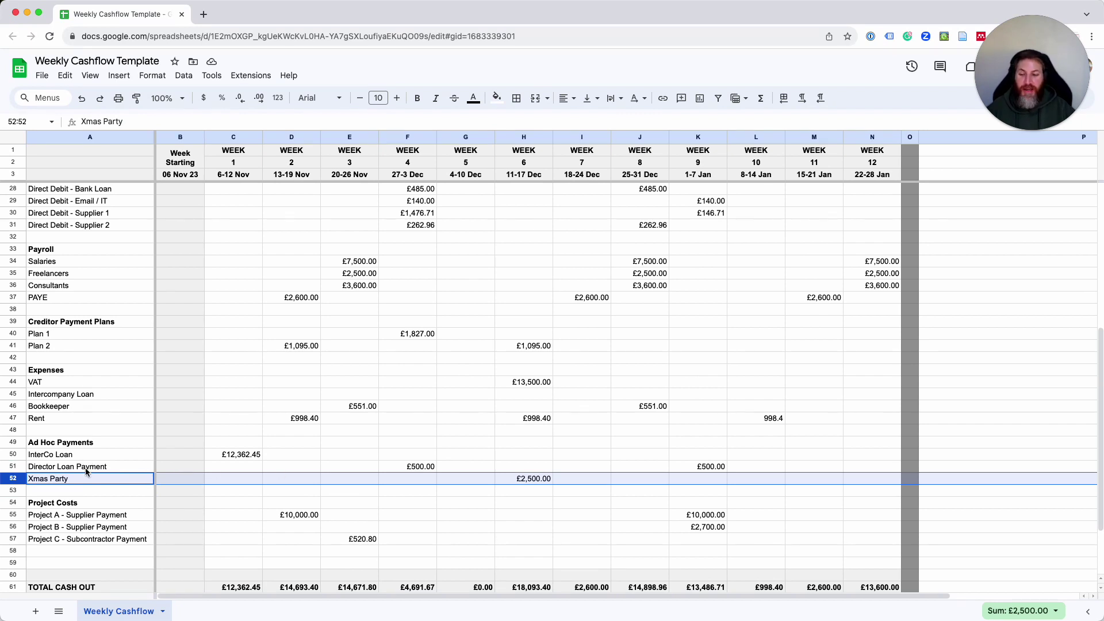
pyautogui.click(60, 496)
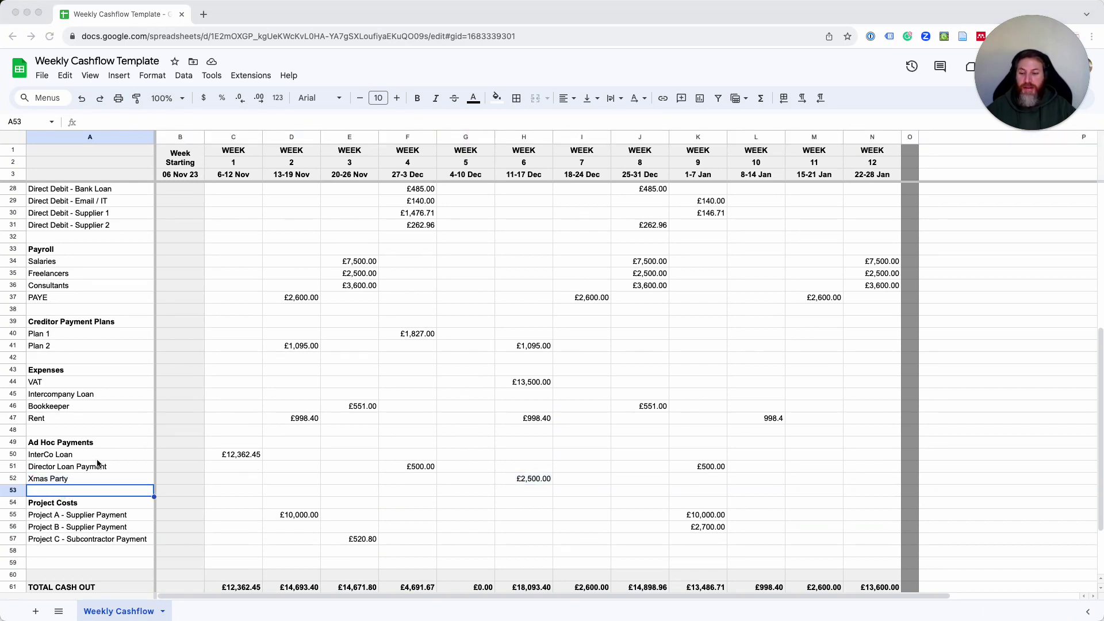
# Review the Project Costs section's supplier payment lines for Projects A and B and the subcontractor payment line for Project C
pyautogui.click(66, 503)
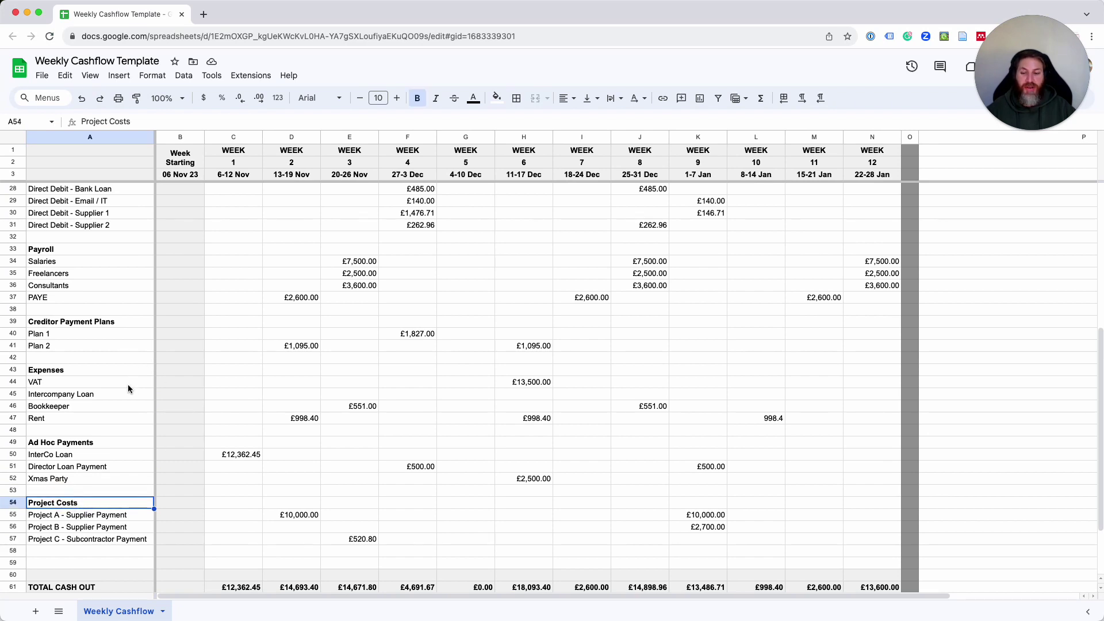
pyautogui.scroll(-1, 100, 452)
pyautogui.moveTo(53, 493); pyautogui.dragTo(69, 513)
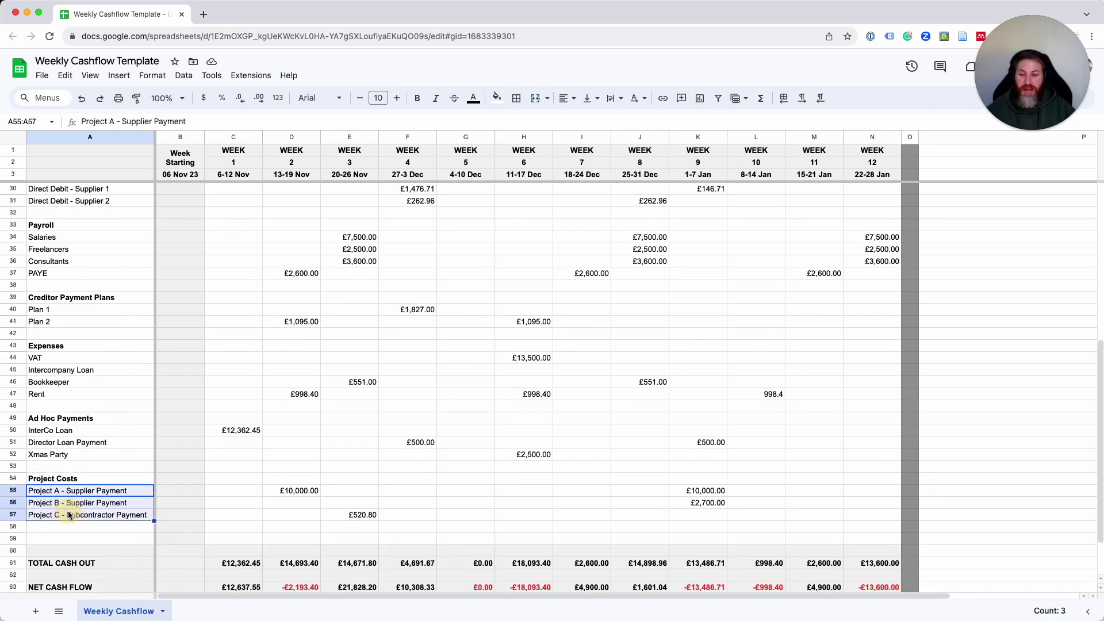
pyautogui.click(77, 528)
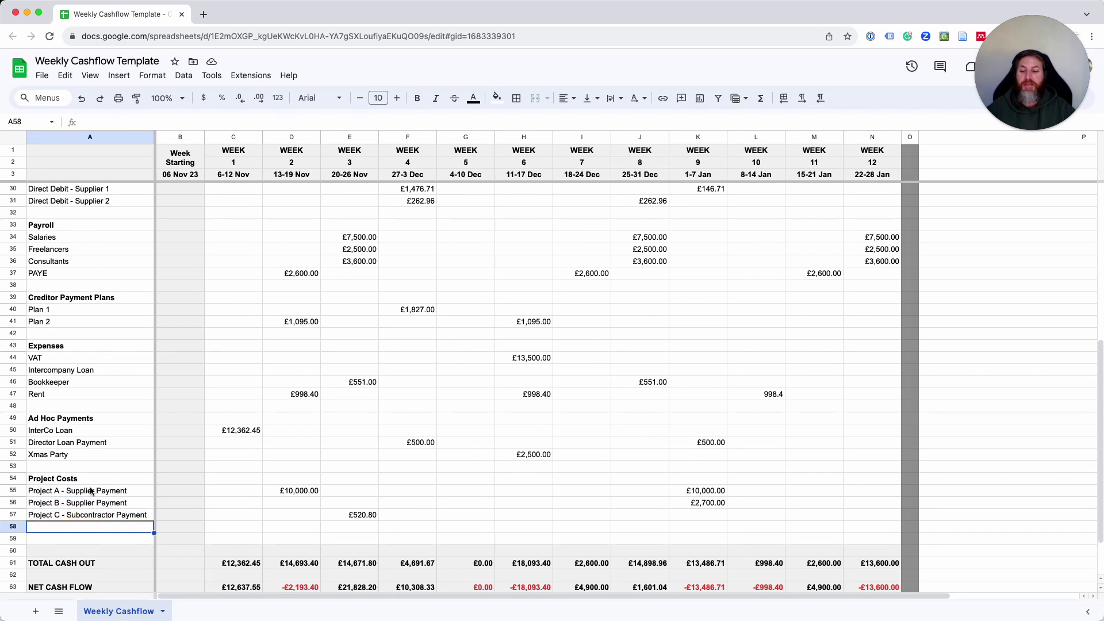
pyautogui.moveTo(91, 492); pyautogui.dragTo(94, 503)
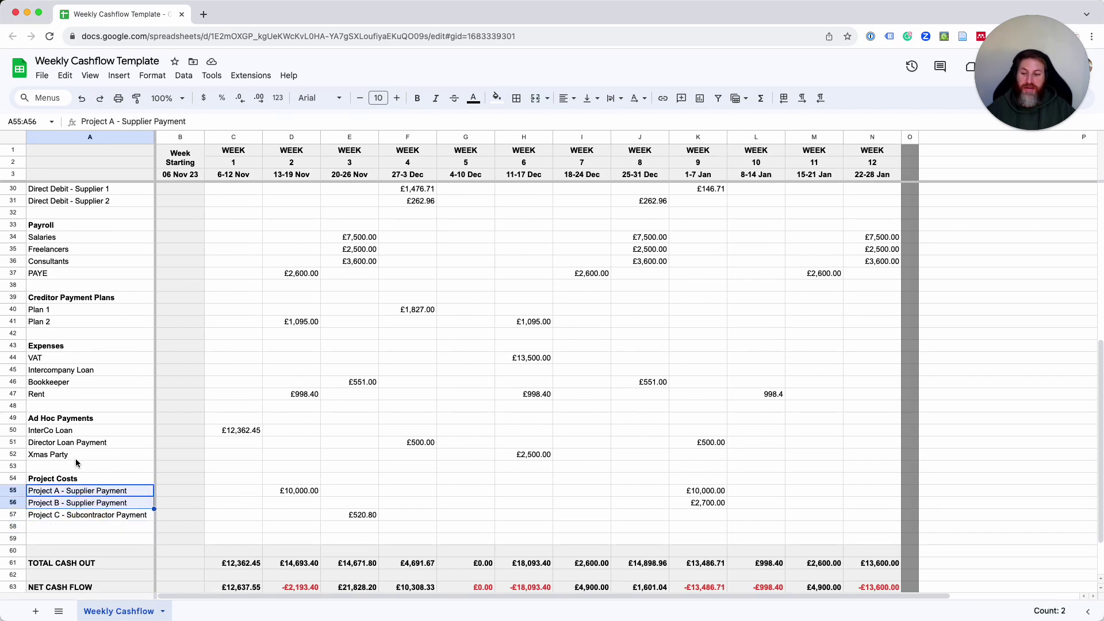
pyautogui.scroll(1, 94, 355)
pyautogui.scroll(-1, 94, 355)
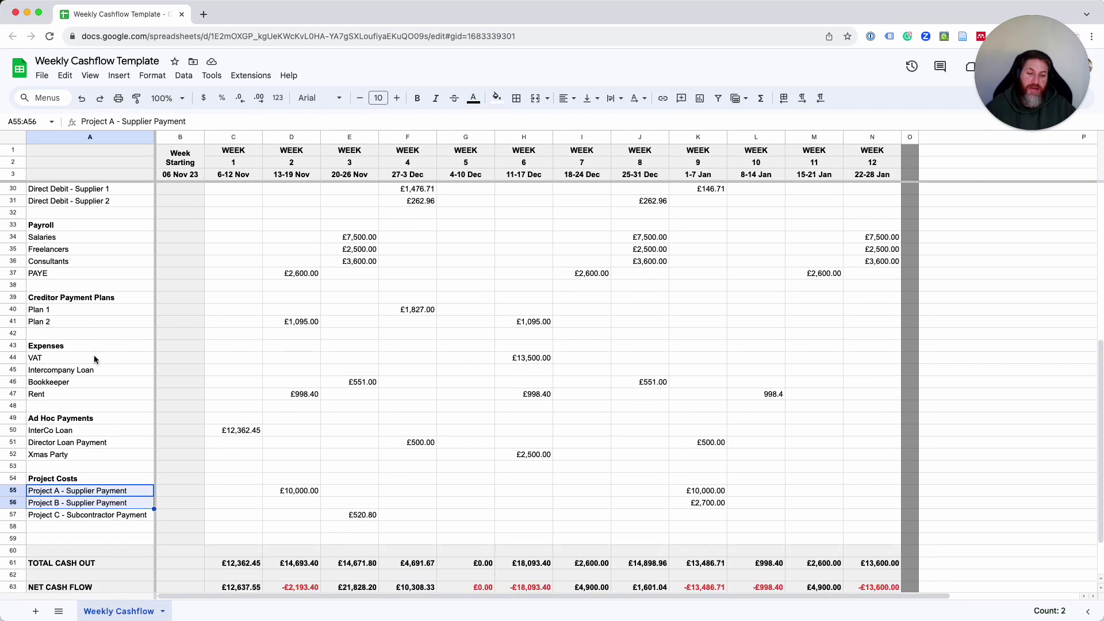
pyautogui.click(78, 467)
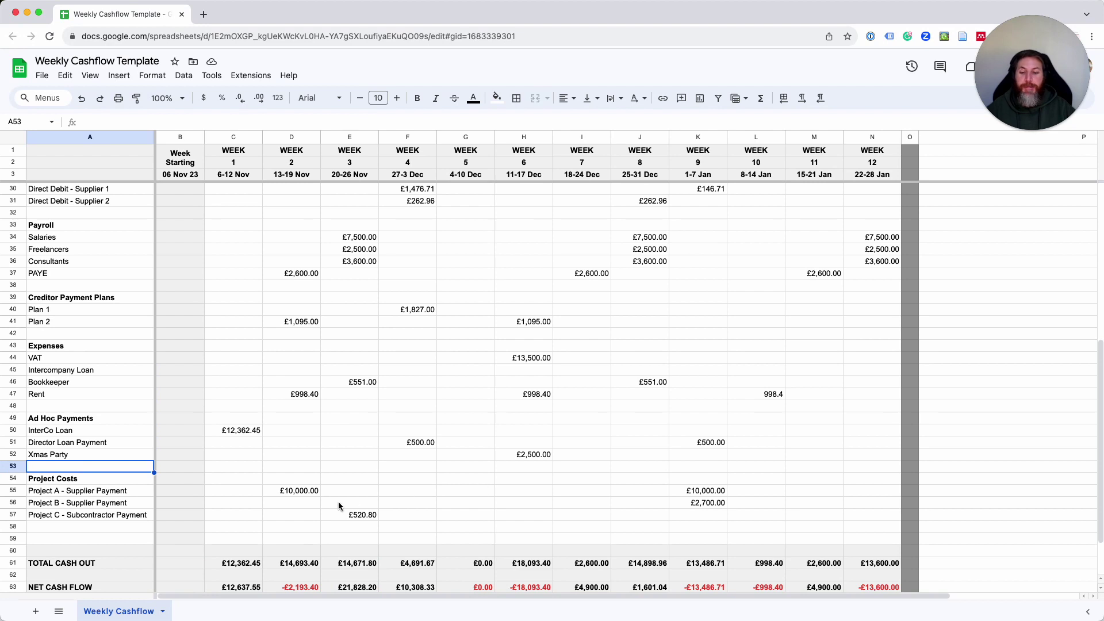
# Inspect how project payments are placed by week, focusing on Project A's supplier payment cells in weeks 1 to 3
pyautogui.click(285, 489)
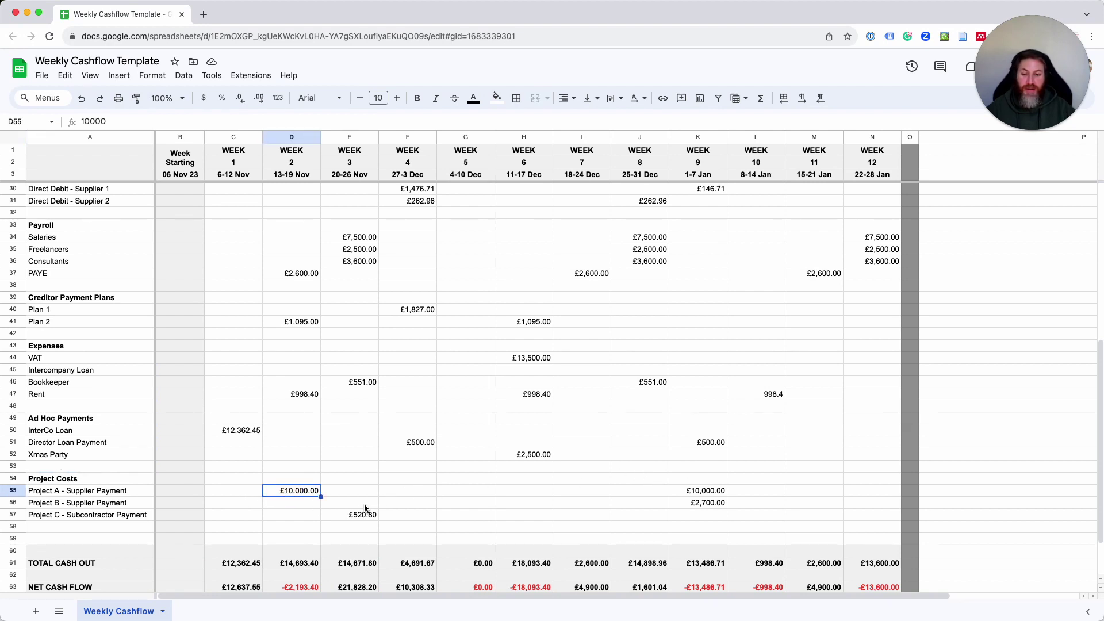
pyautogui.click(314, 516)
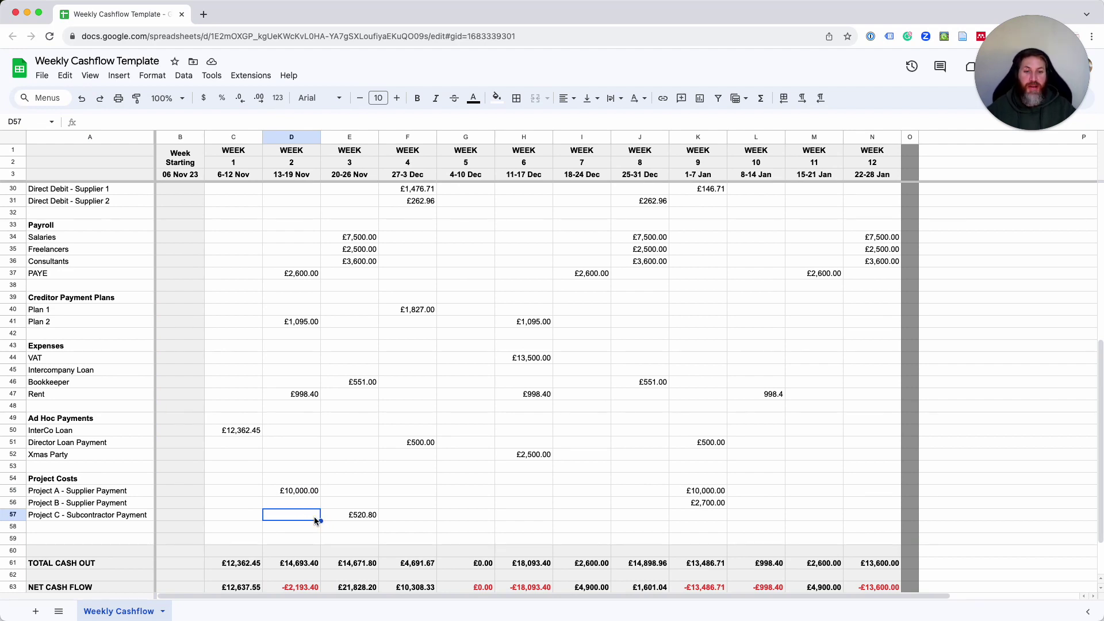
pyautogui.click(234, 491)
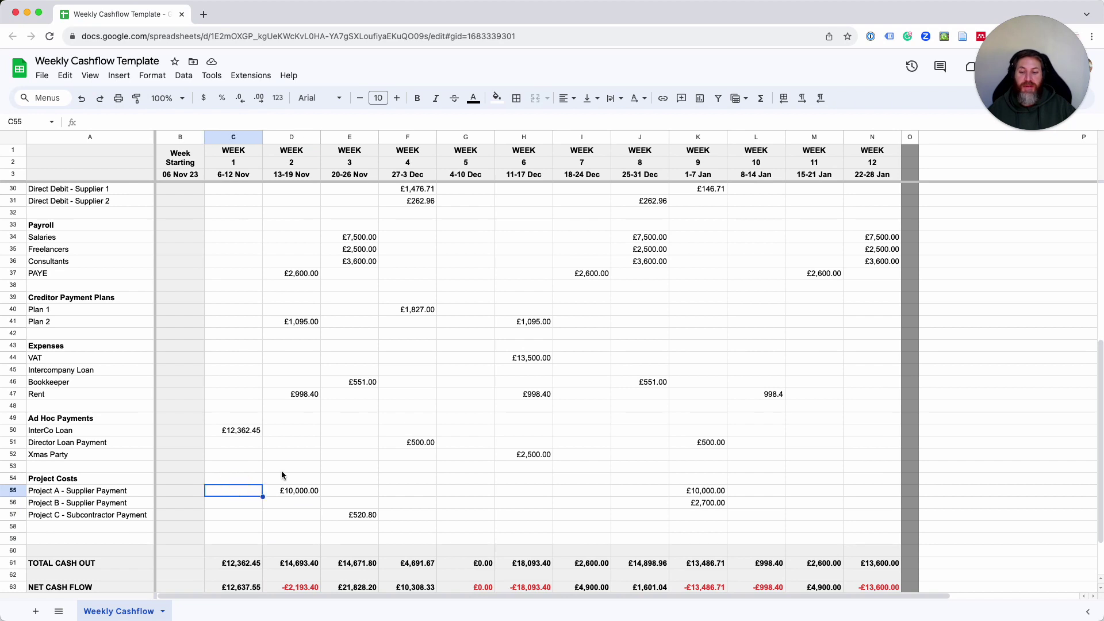
pyautogui.click(304, 491)
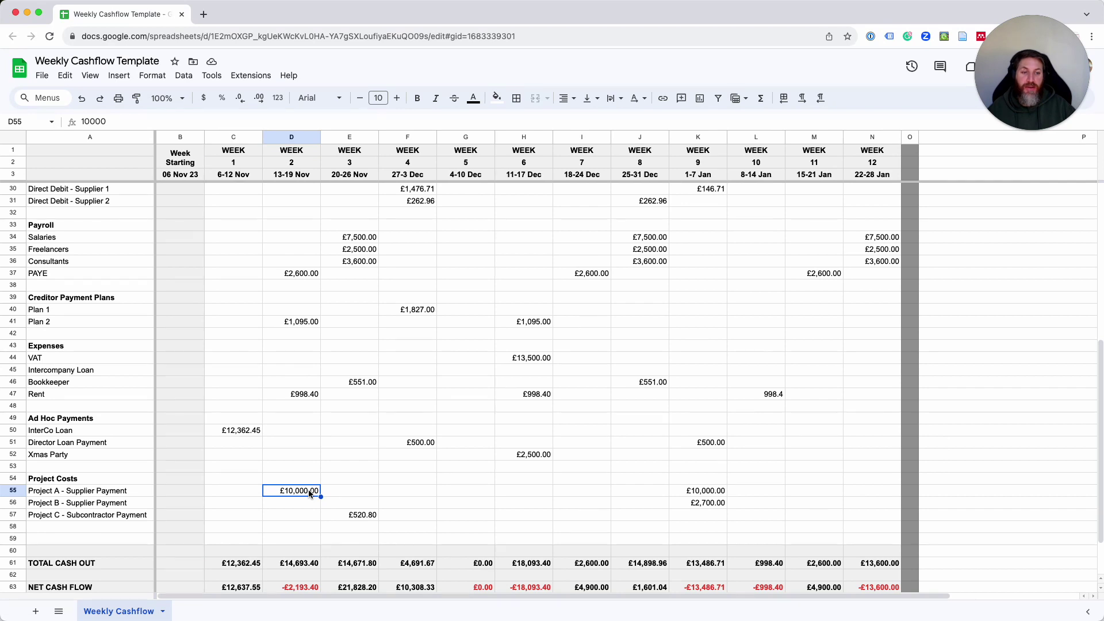
pyautogui.click(337, 490)
pyautogui.click(269, 490)
pyautogui.click(486, 505)
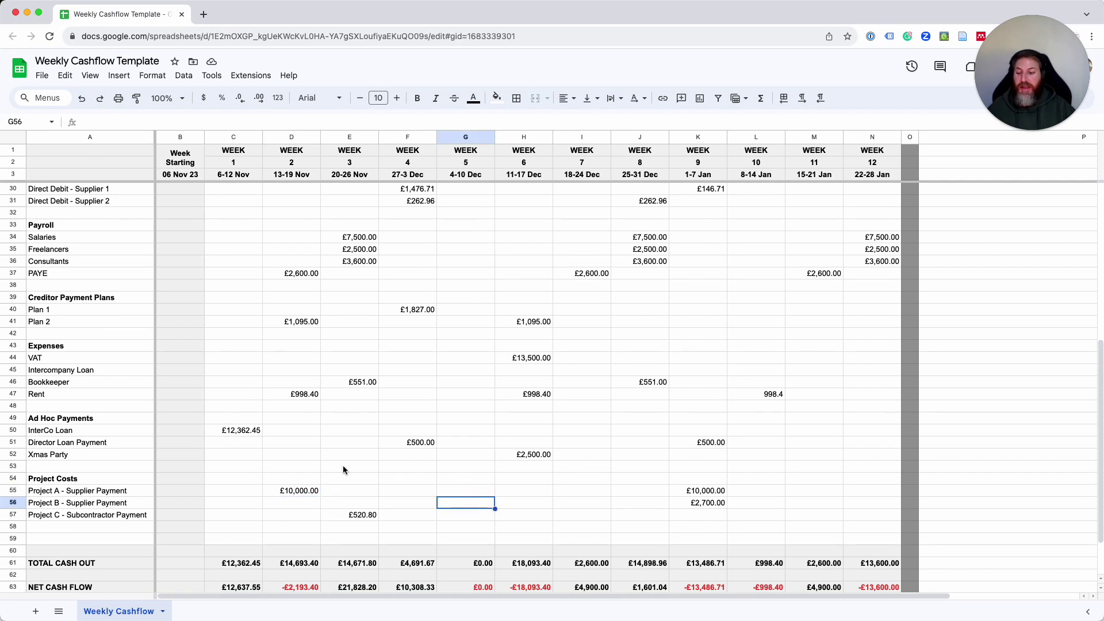
# Examine the week 1 total cash out formula and the net cash flow row's formulas and values across the weeks
pyautogui.scroll(-3, 343, 468)
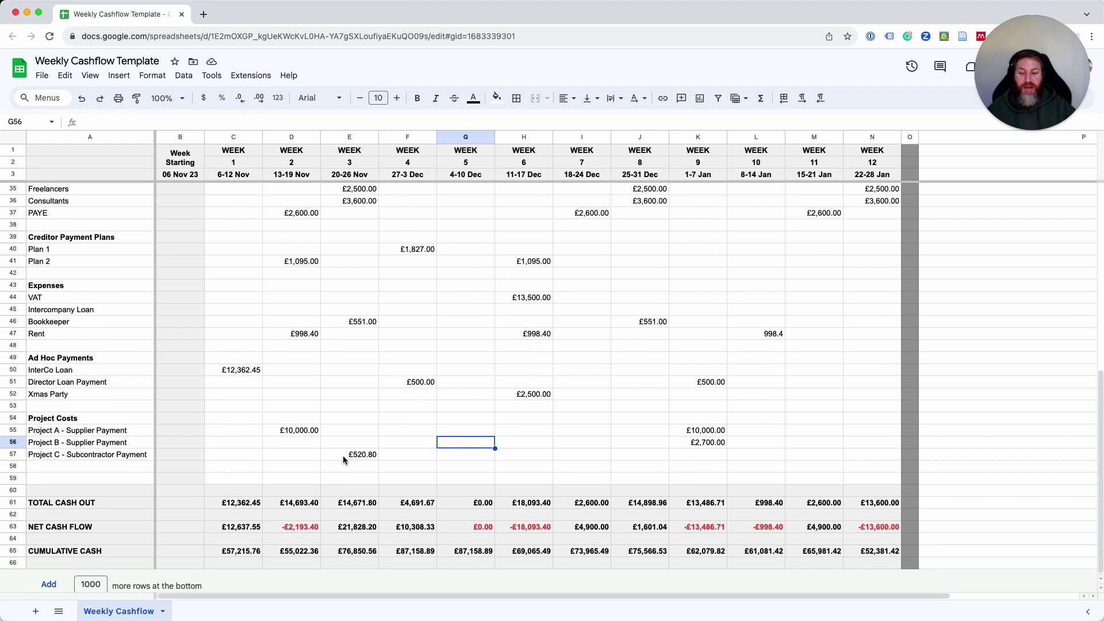
pyautogui.click(247, 502)
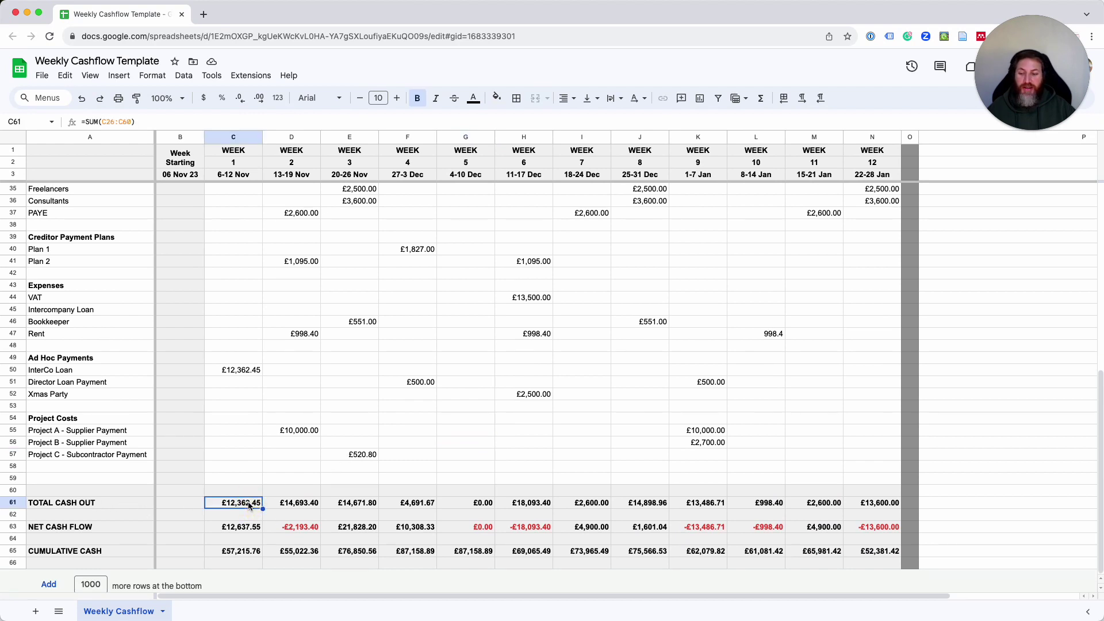
pyautogui.click(234, 528)
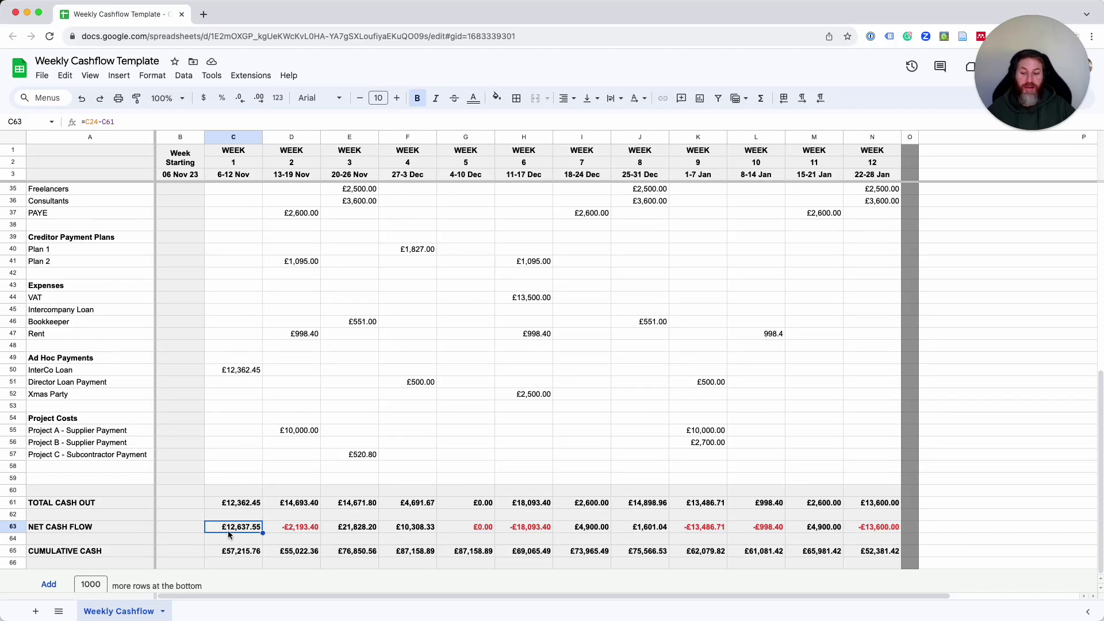
pyautogui.click(294, 527)
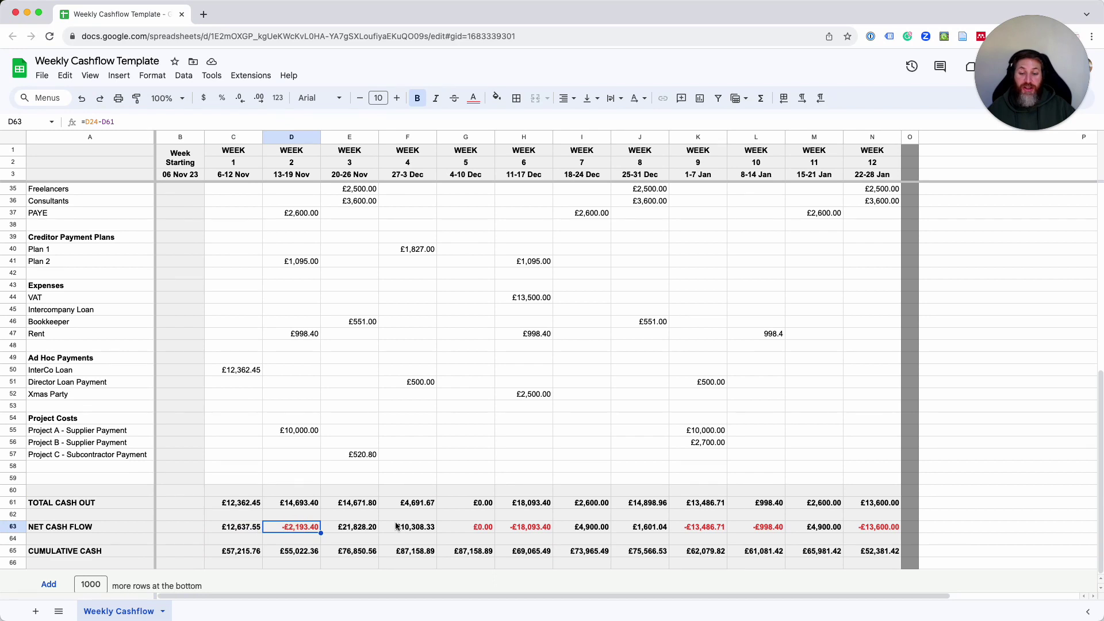
pyautogui.click(266, 526)
pyautogui.moveTo(314, 529); pyautogui.dragTo(428, 527)
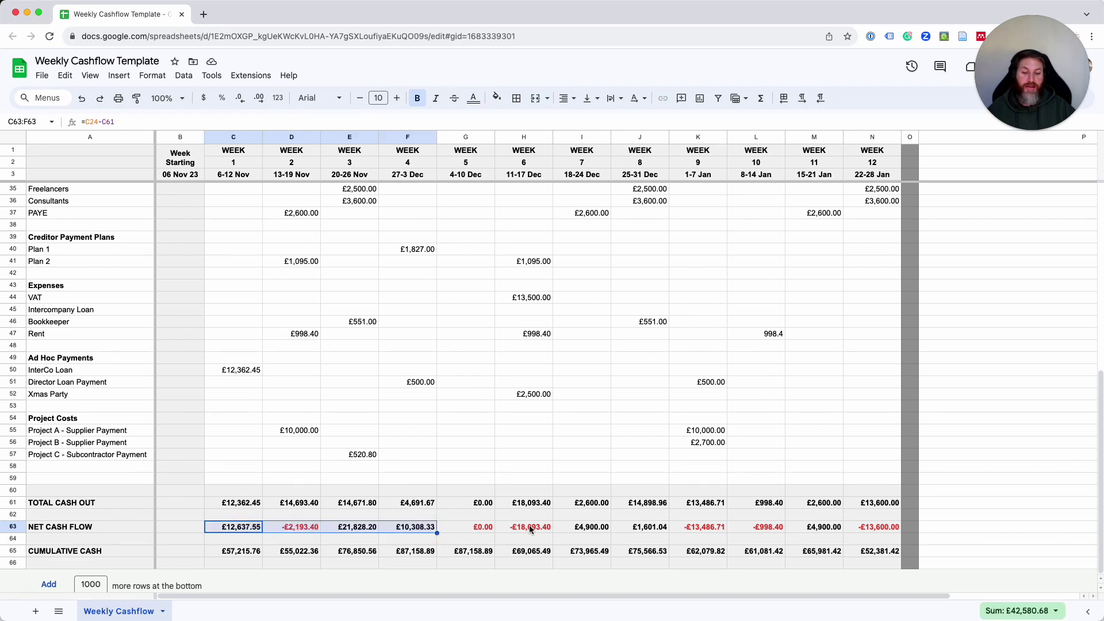
pyautogui.click(529, 526)
pyautogui.click(432, 527)
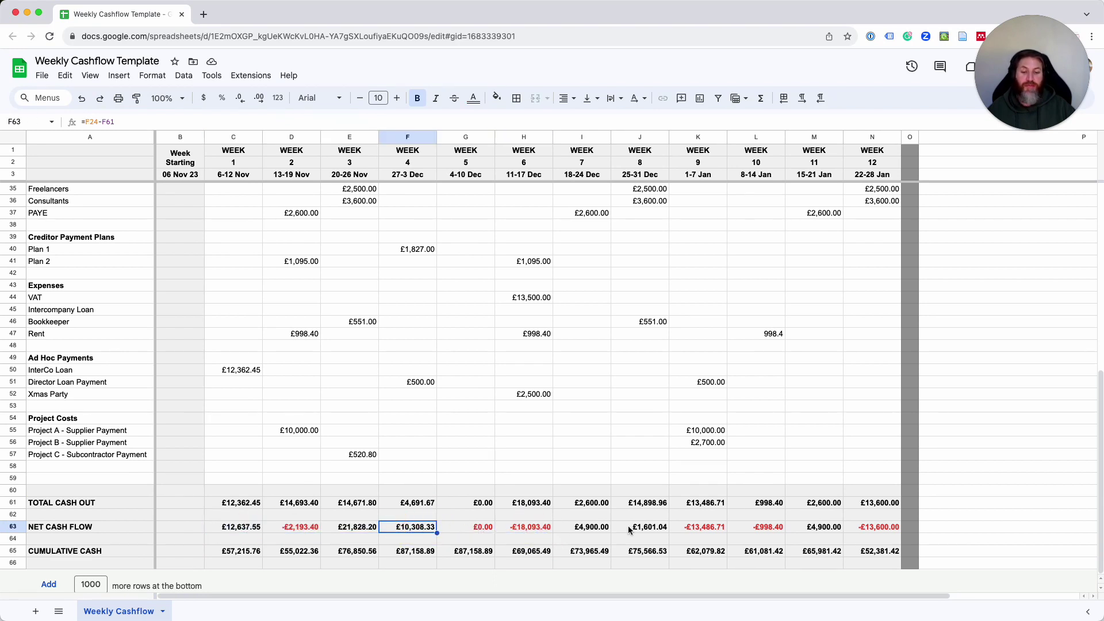
# Examine the cumulative cash row across all twelve weeks, checking the week 4 and week 5 balances
pyautogui.click(101, 550)
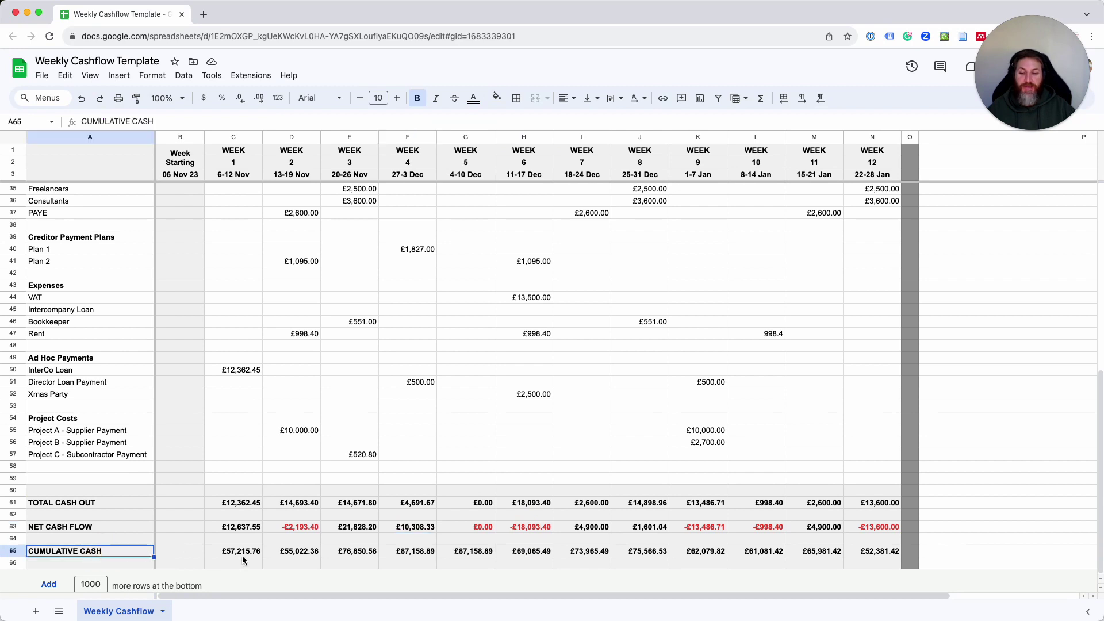
pyautogui.moveTo(244, 555); pyautogui.dragTo(573, 549)
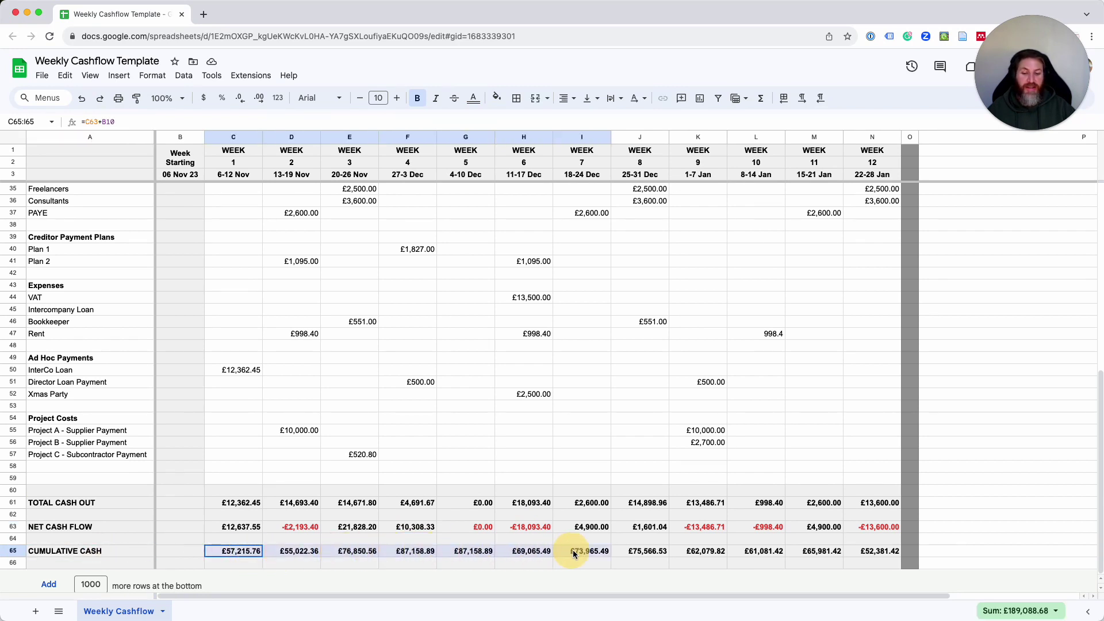
pyautogui.click(574, 549)
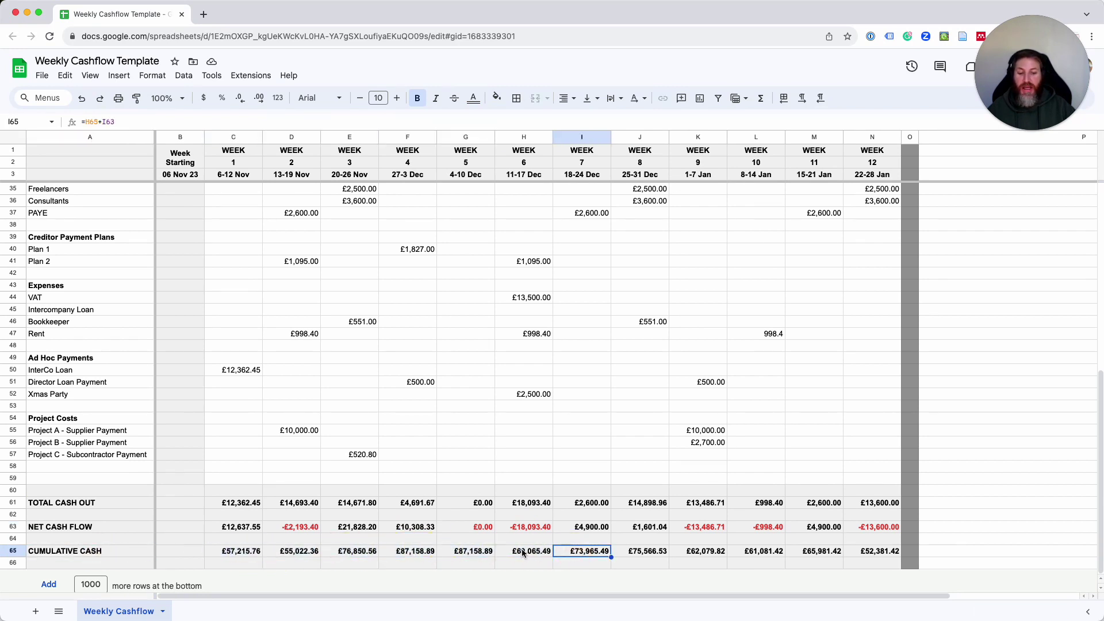
pyautogui.moveTo(241, 553); pyautogui.dragTo(860, 551)
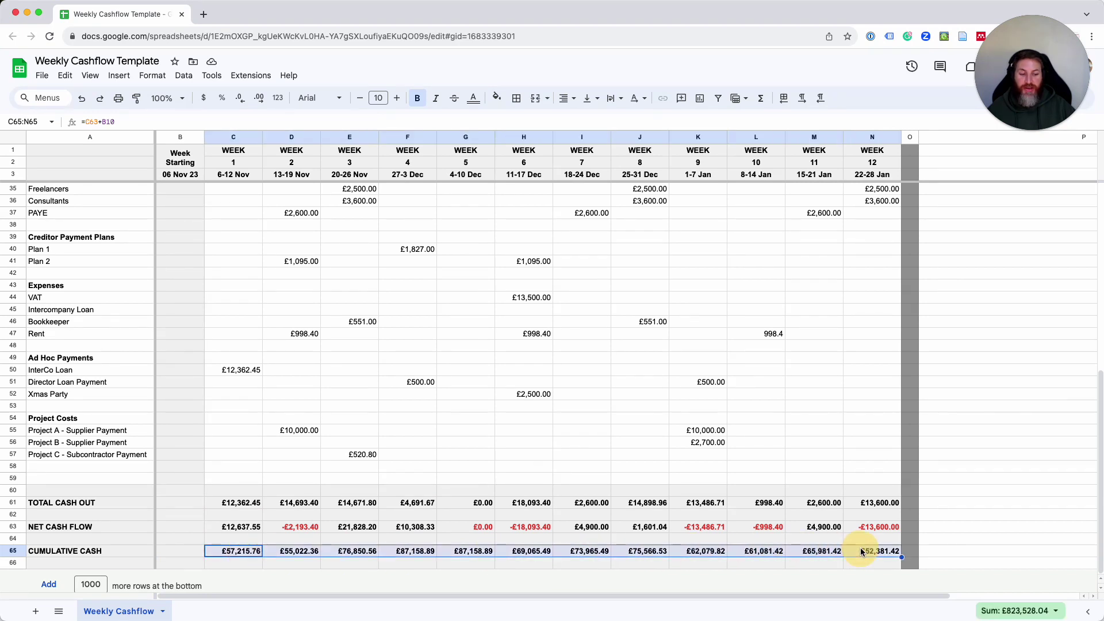
pyautogui.click(480, 355)
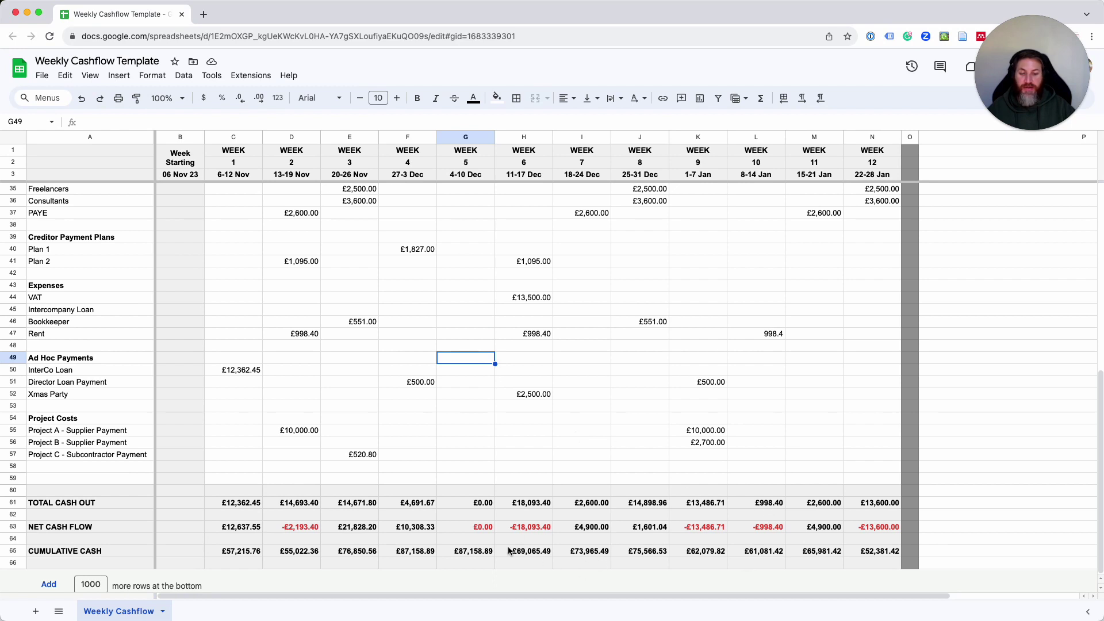
pyautogui.click(476, 551)
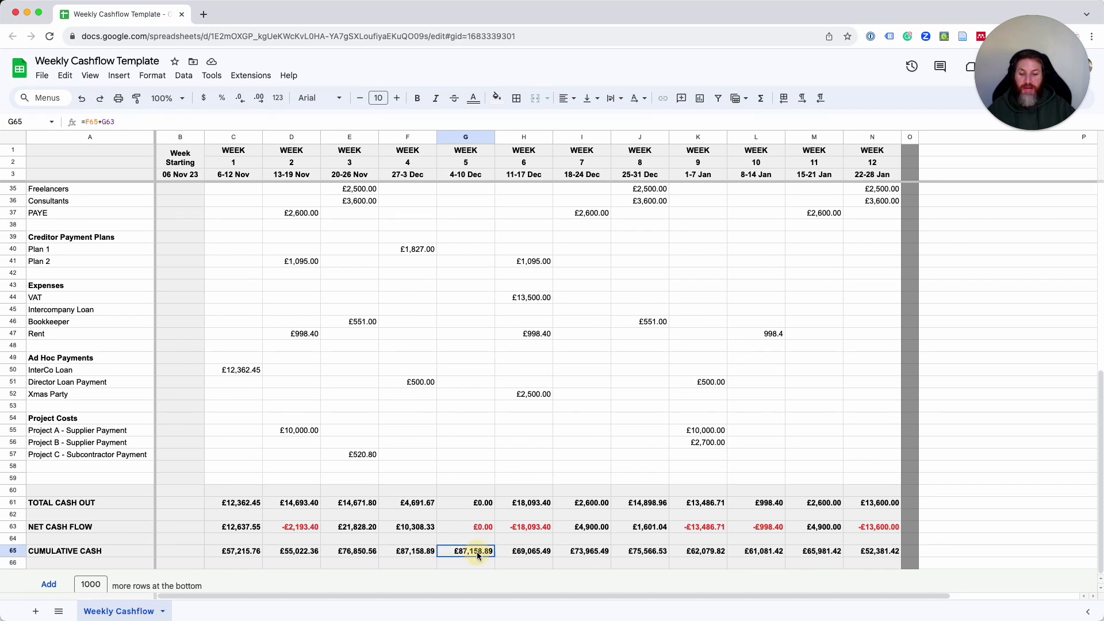
pyautogui.click(416, 552)
# Enter a week 5 supplier payment of 75000 for Project A in the Project Costs section
pyautogui.click(464, 431)
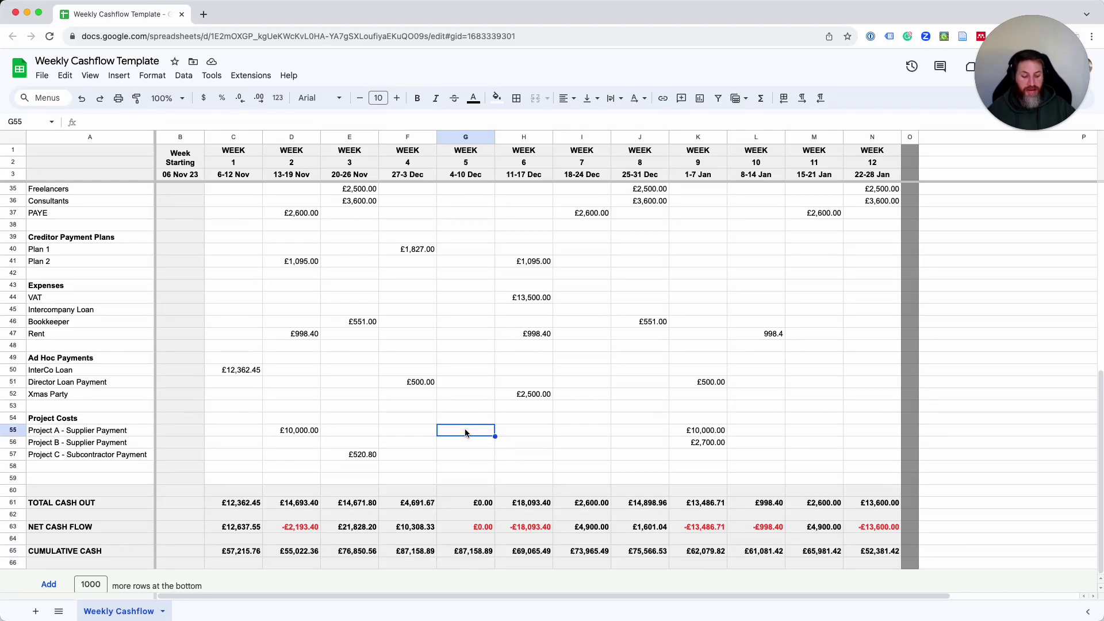
pyautogui.write('75,0')
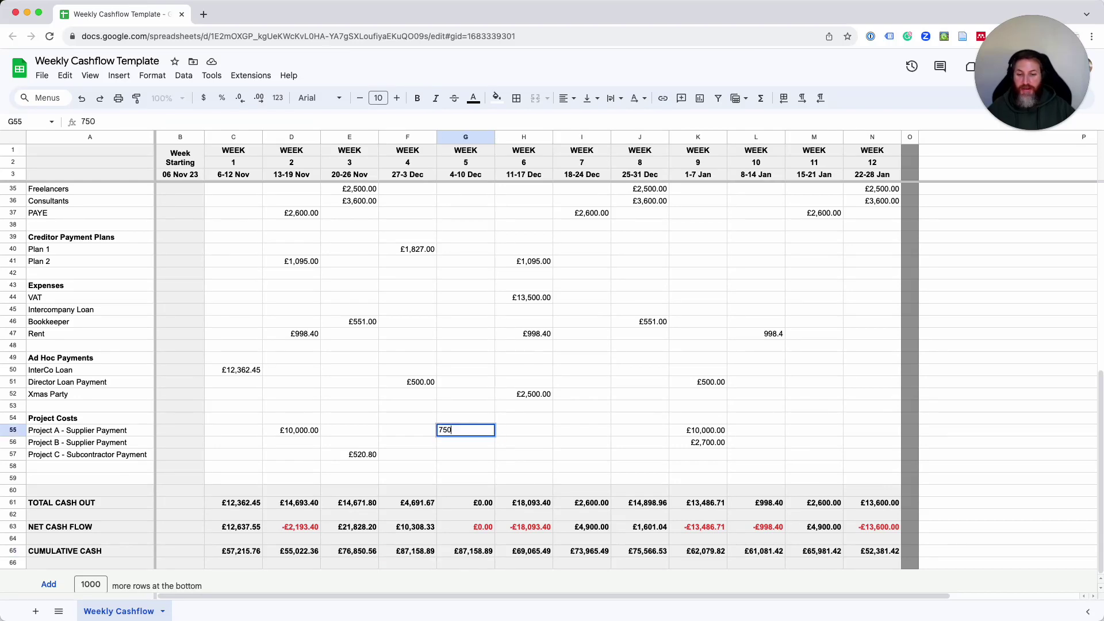
pyautogui.write('00')
pyautogui.press('Return')
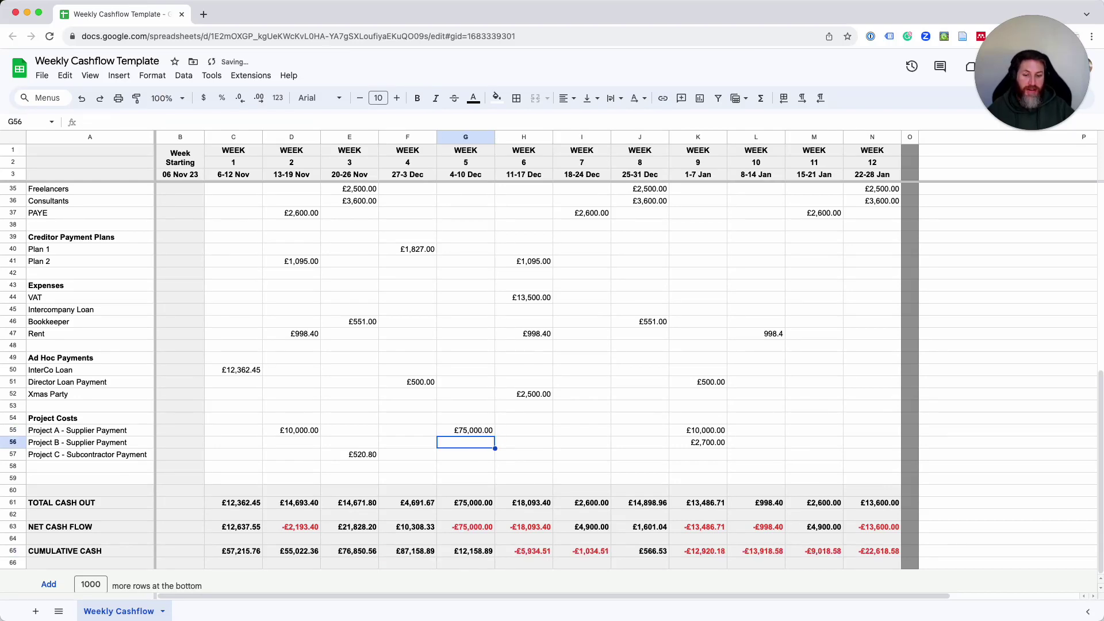
# Examine the cumulative cash balances from week 5 to week 11 against Project A's week 5 supplier payment
pyautogui.press('Up')
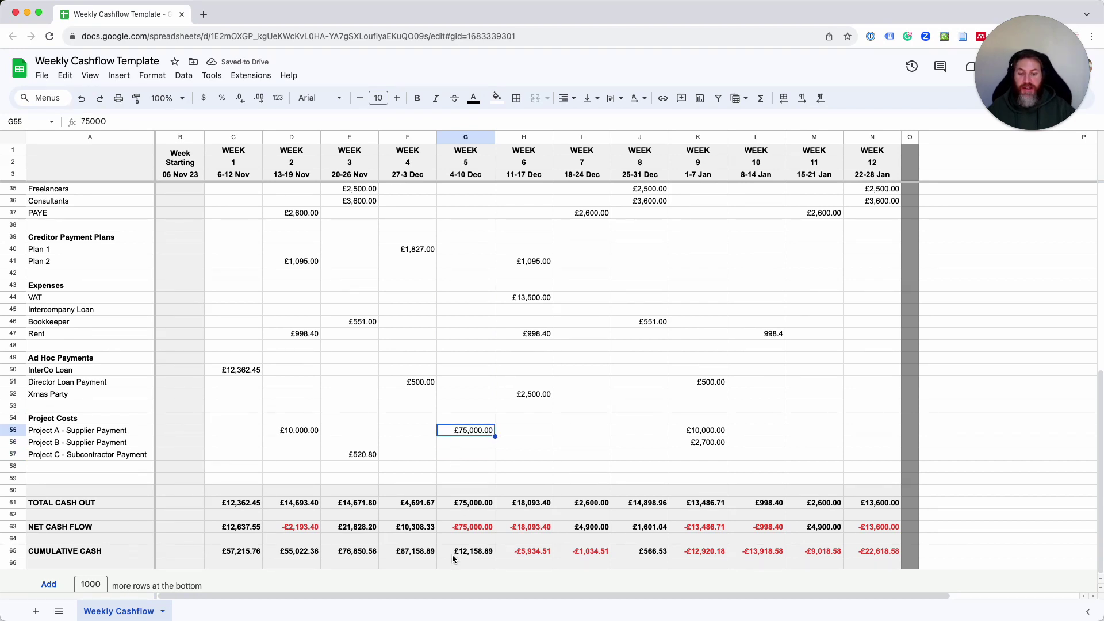
pyautogui.click(455, 553)
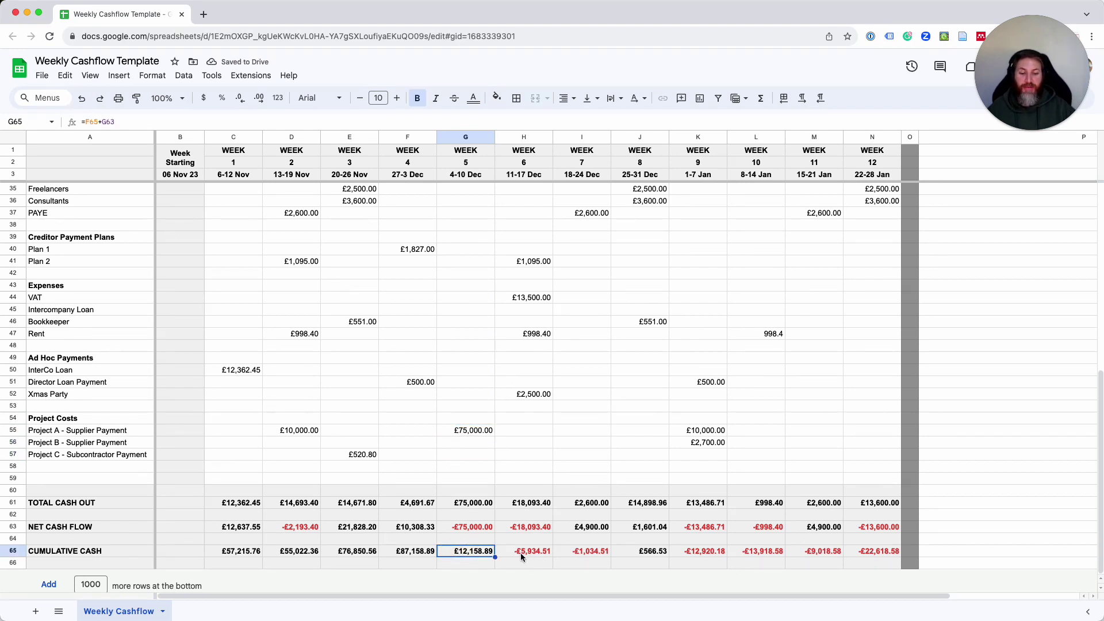
pyautogui.moveTo(520, 553); pyautogui.dragTo(820, 553)
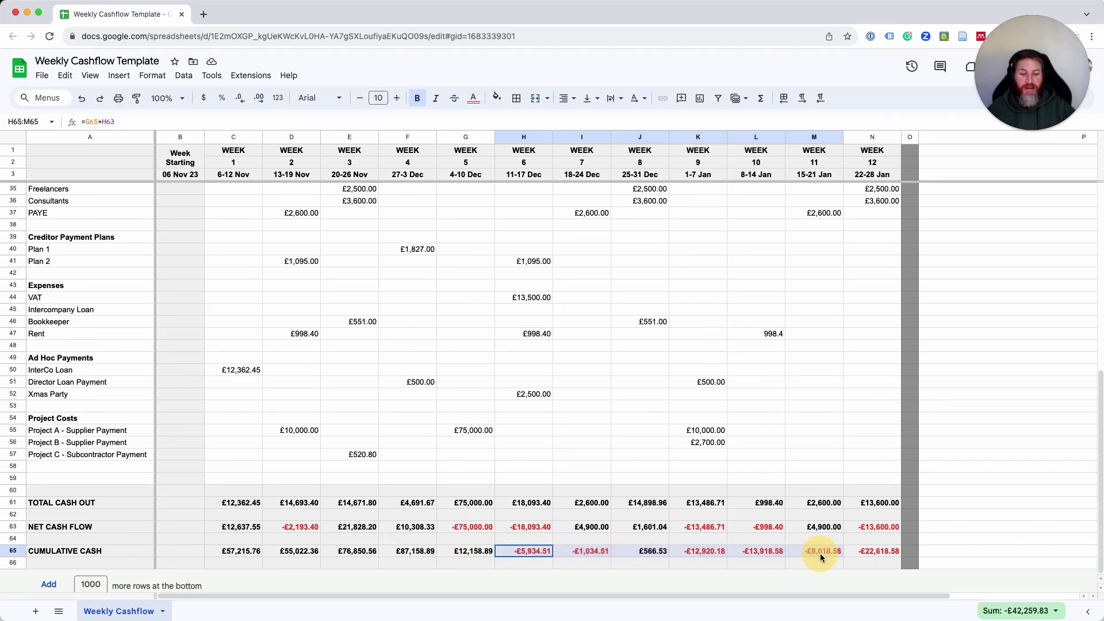
pyautogui.click(524, 555)
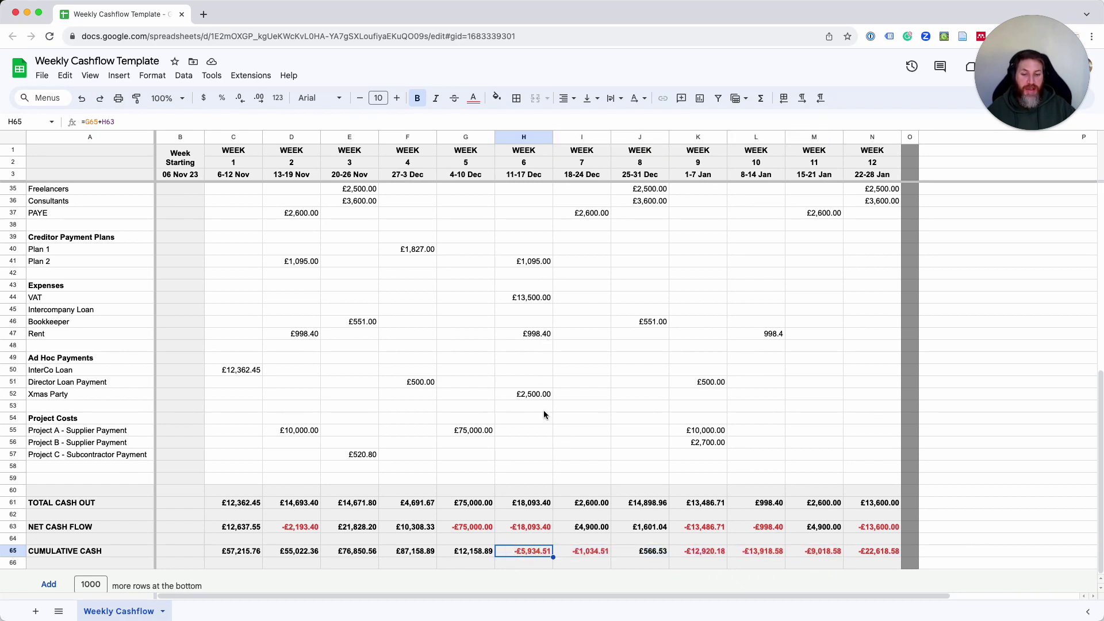
# Review the expected cash in entries, including Customer 1's week 1 payment, and compare them with Project A's week 5 supplier payment
pyautogui.scroll(10, 512, 385)
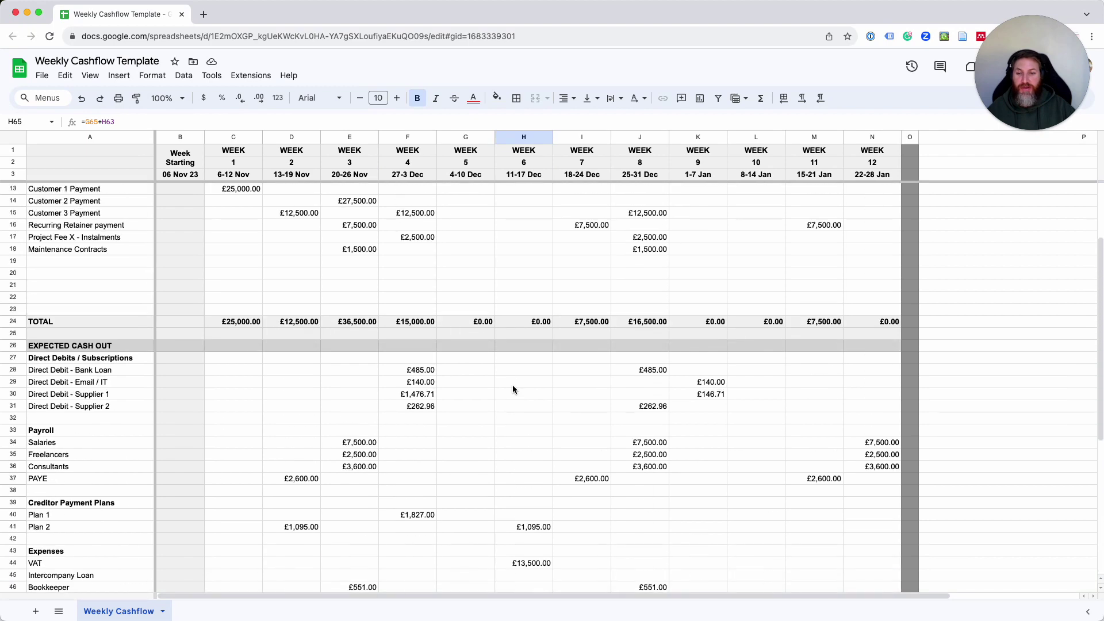
pyautogui.moveTo(230, 295); pyautogui.dragTo(592, 374)
pyautogui.click(556, 395)
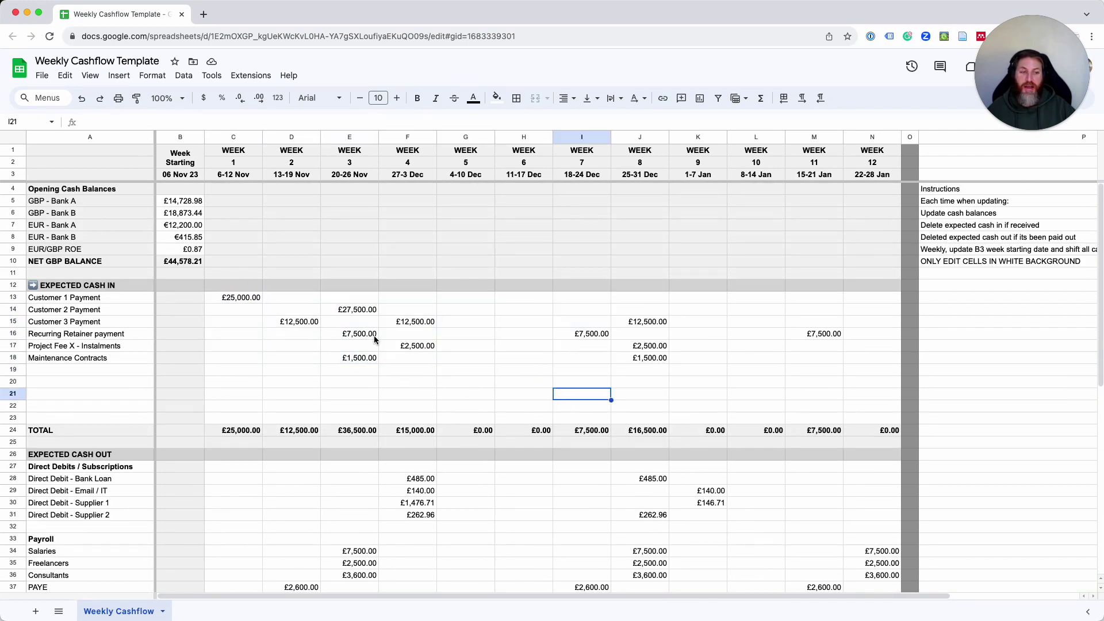
pyautogui.click(255, 300)
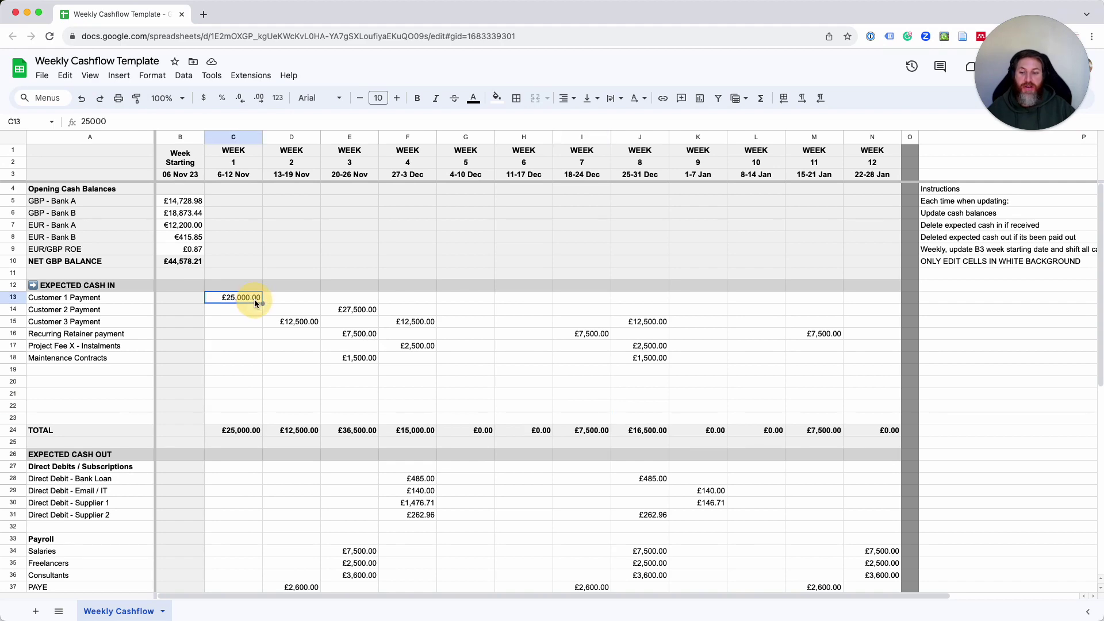
pyautogui.scroll(-6, 278, 305)
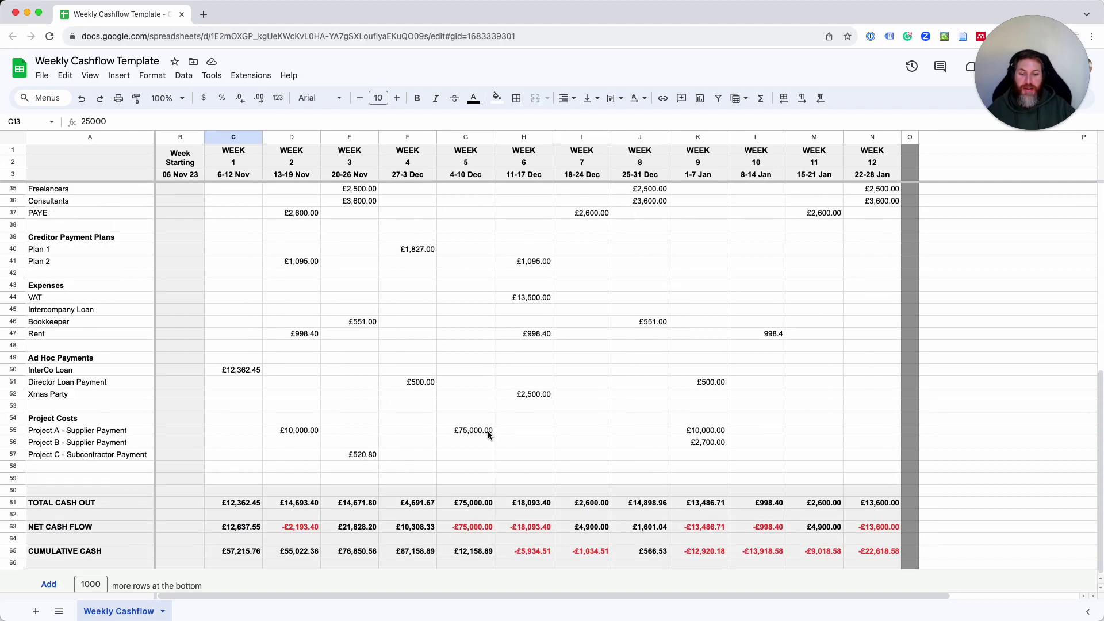
pyautogui.click(488, 430)
# Move Customer 3's expected payment from week 8 to week 5 in the Expected Cash In section
pyautogui.scroll(6, 472, 299)
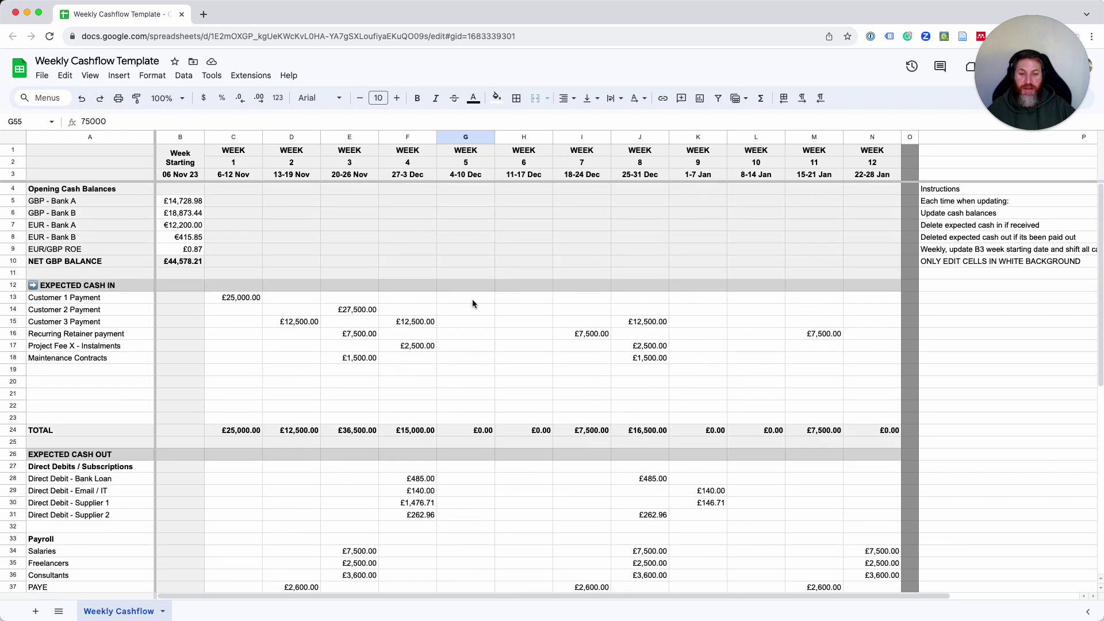
pyautogui.click(630, 323)
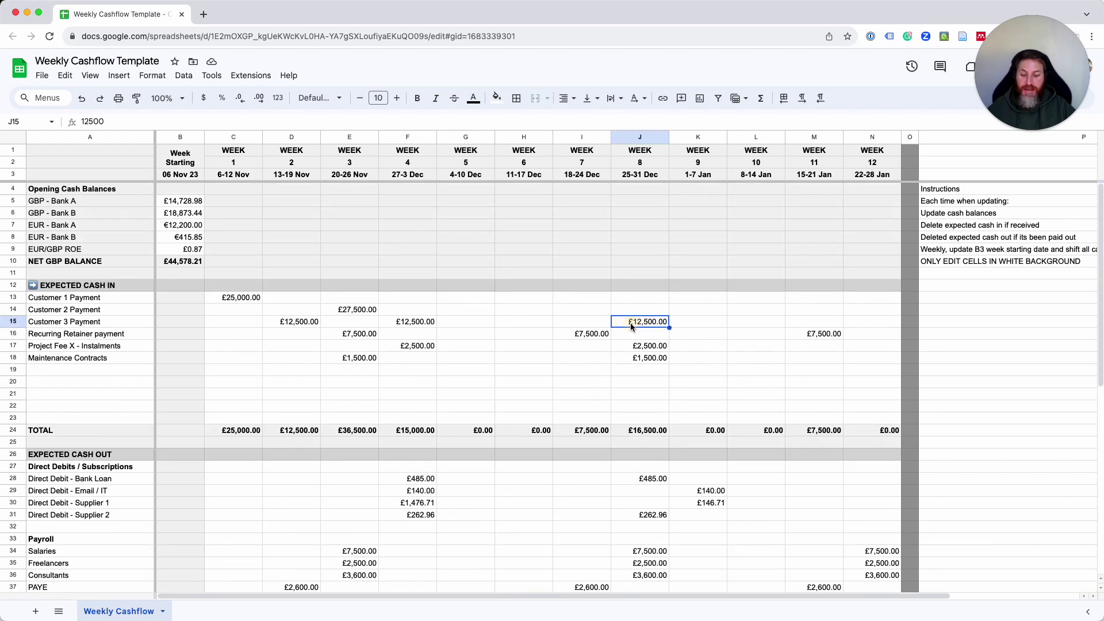
pyautogui.hotkey('ctrl', 'x')
pyautogui.click(464, 322)
pyautogui.hotkey('ctrl', 'v')
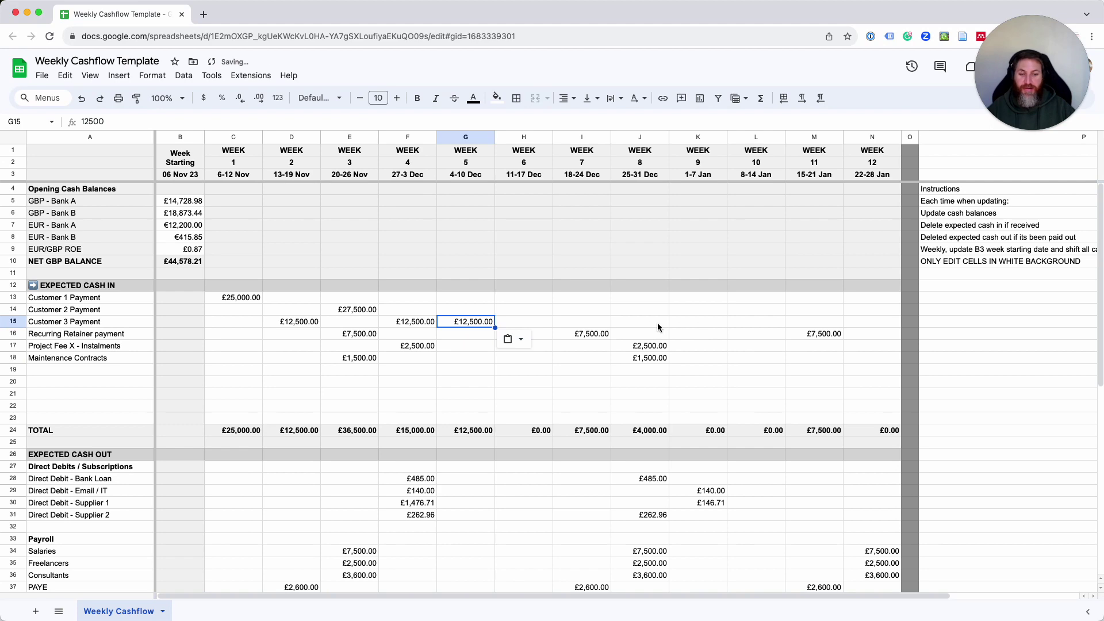
# Check the effect of the moved customer payment on cumulative cash, examining weeks 6 to 12
pyautogui.scroll(-6, 440, 398)
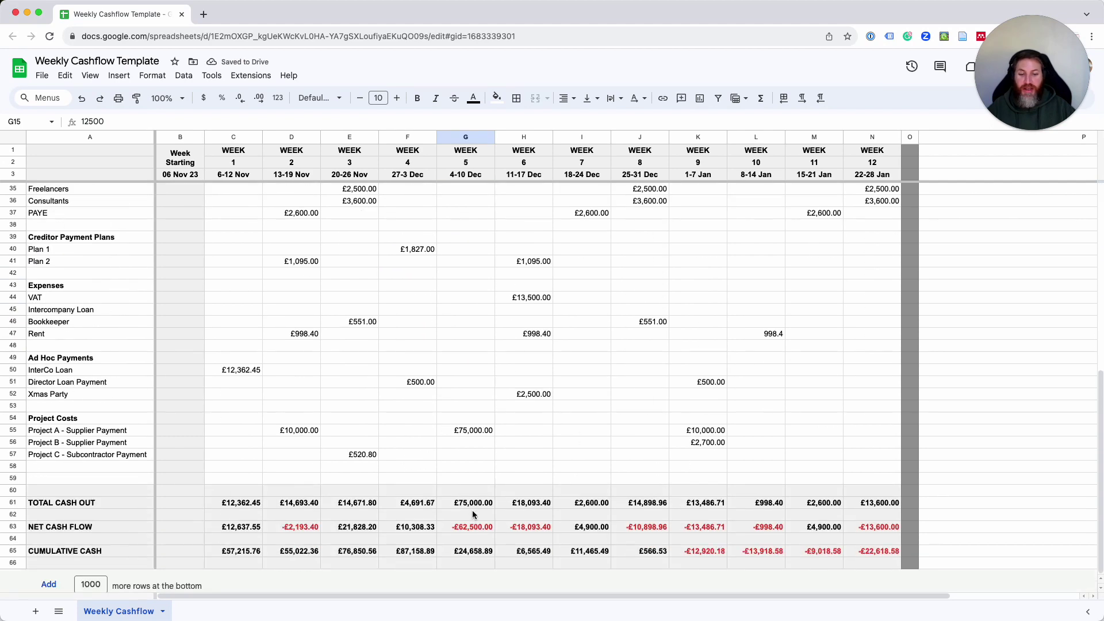
pyautogui.click(525, 550)
pyautogui.click(580, 551)
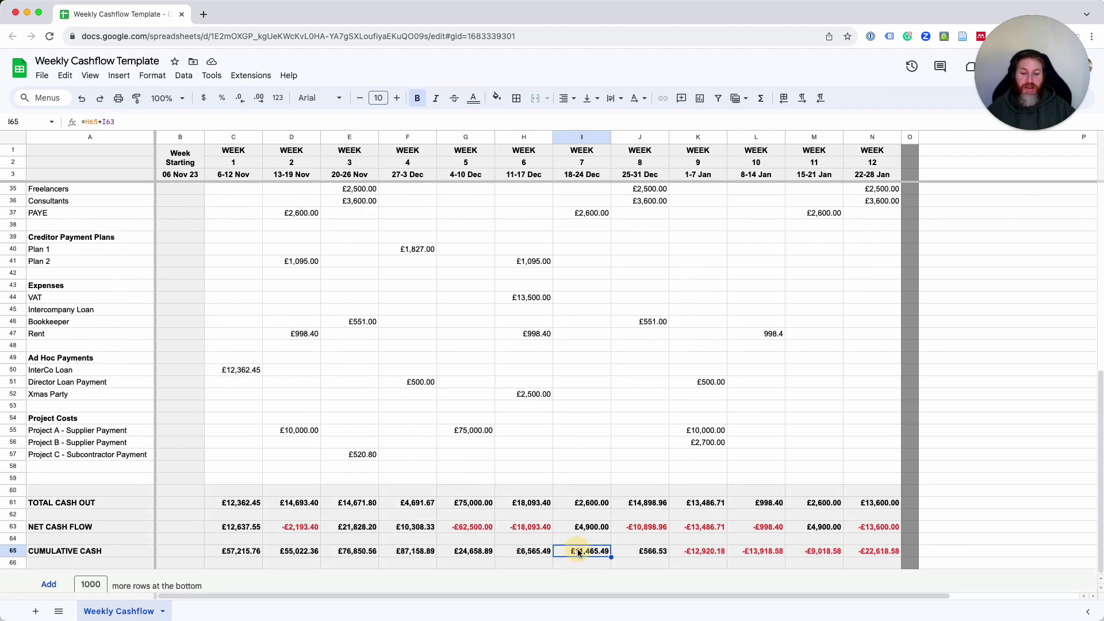
pyautogui.click(660, 552)
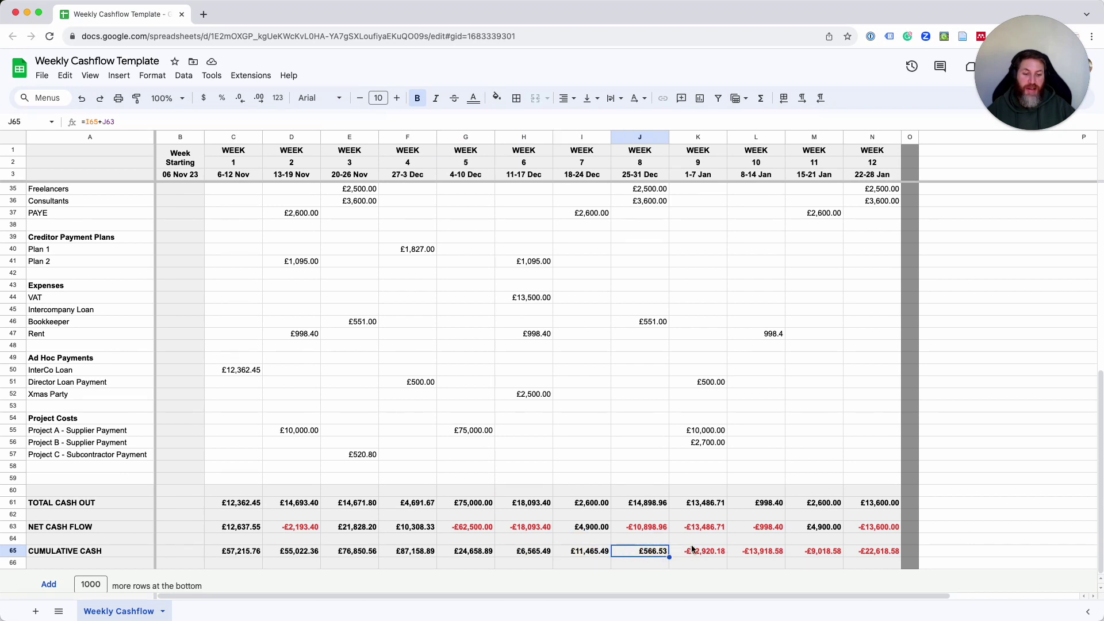
pyautogui.moveTo(883, 551); pyautogui.dragTo(656, 550)
pyautogui.click(574, 397)
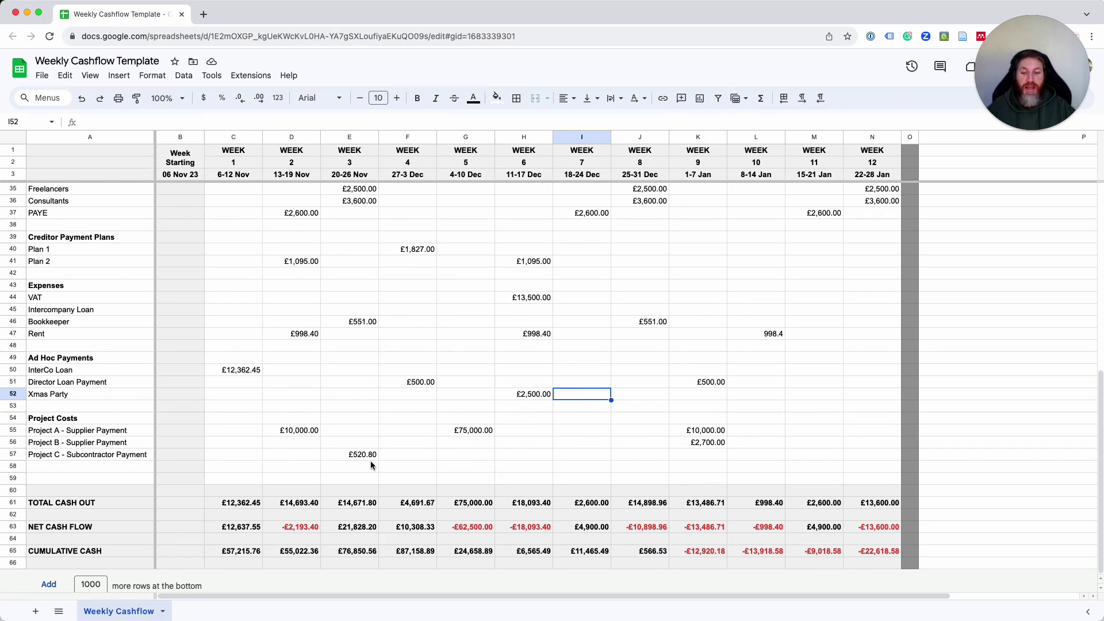
# Compare cumulative cash in weeks 1, 2 and 8, and examine the early-week cells in the Project Costs section
pyautogui.click(287, 460)
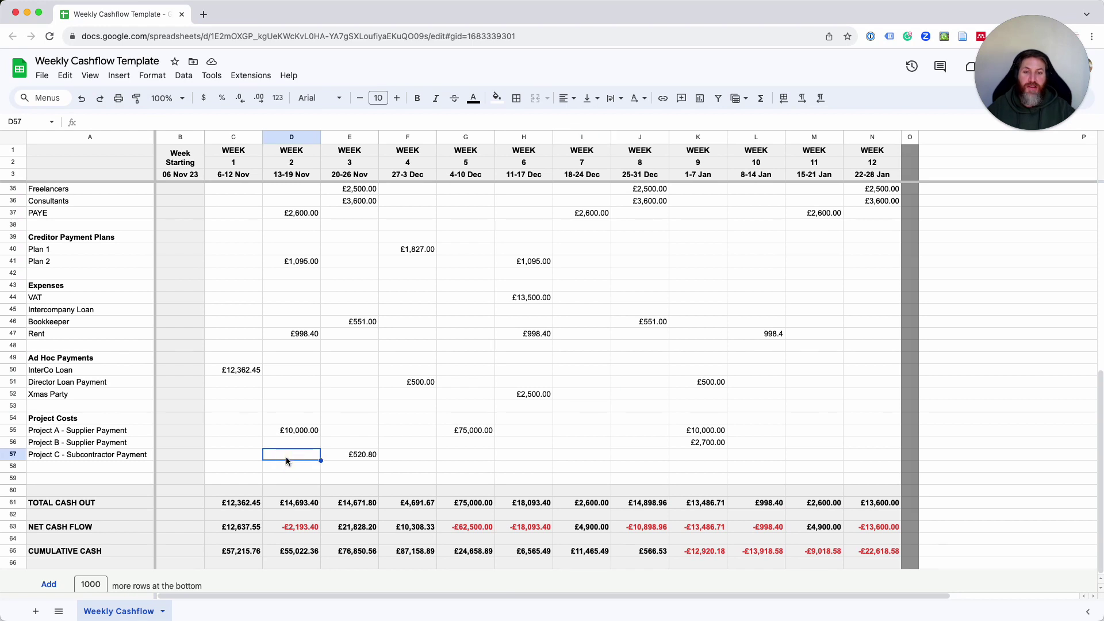
pyautogui.click(237, 551)
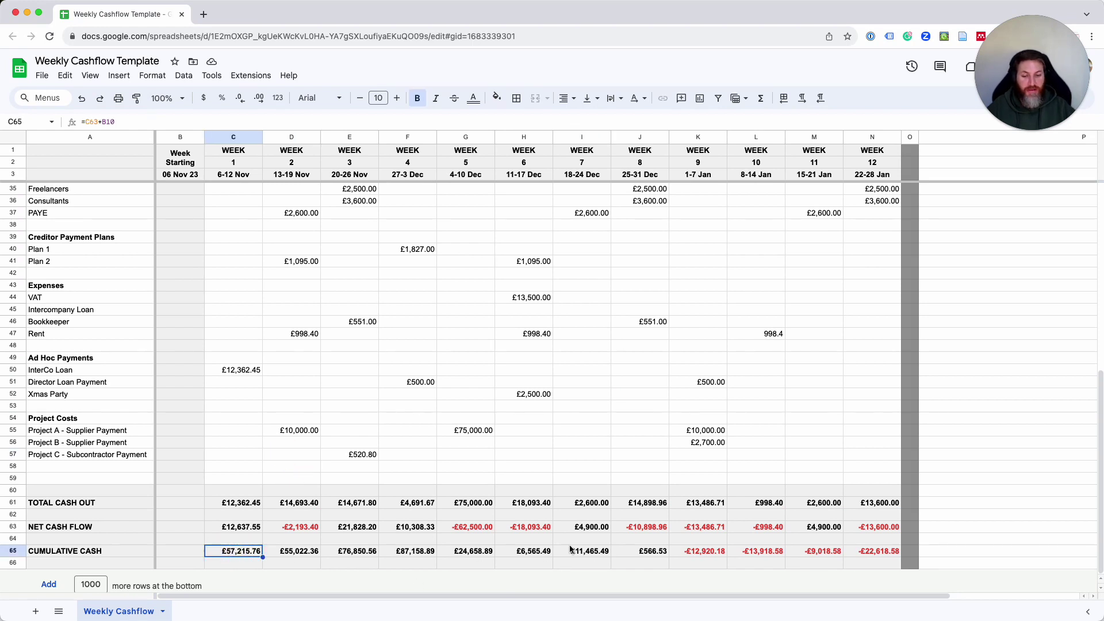
pyautogui.click(654, 552)
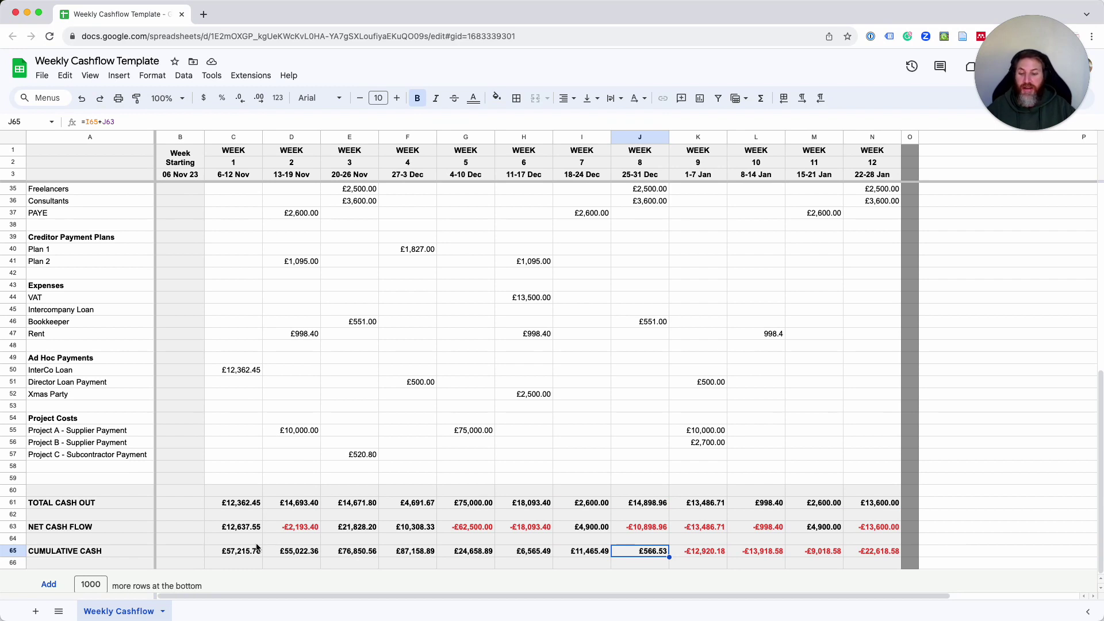
pyautogui.click(241, 553)
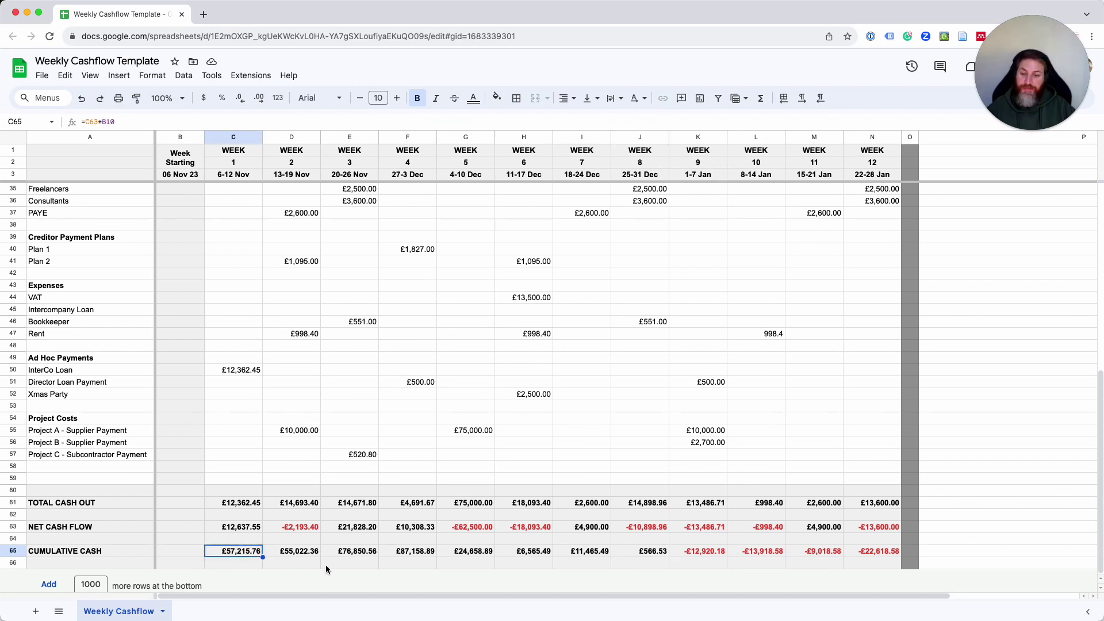
pyautogui.click(293, 551)
pyautogui.press('Left')
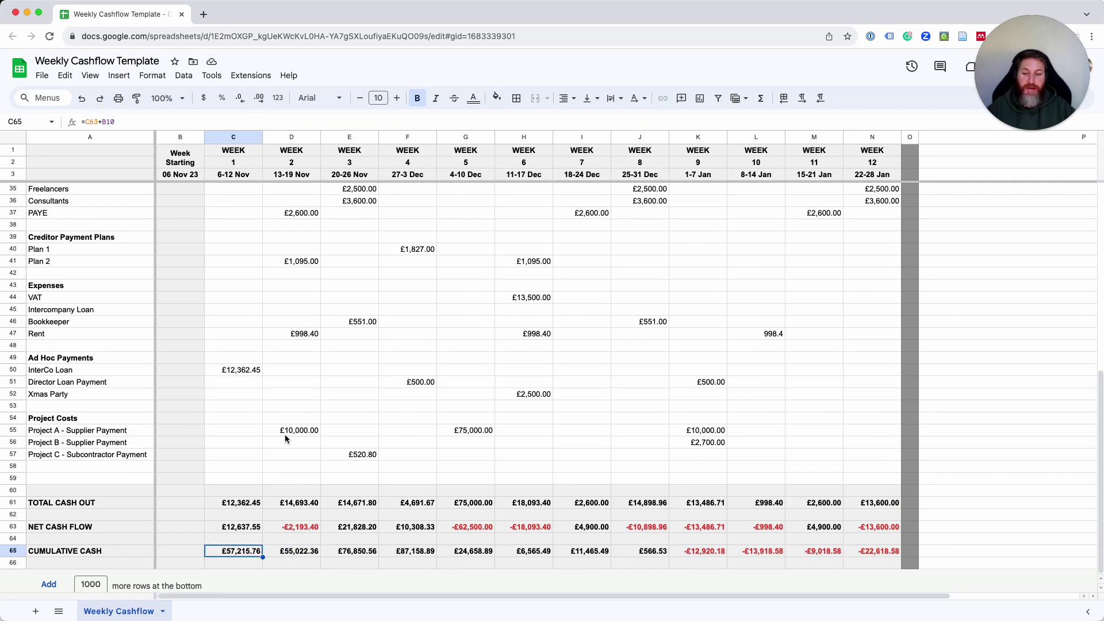
pyautogui.click(250, 431)
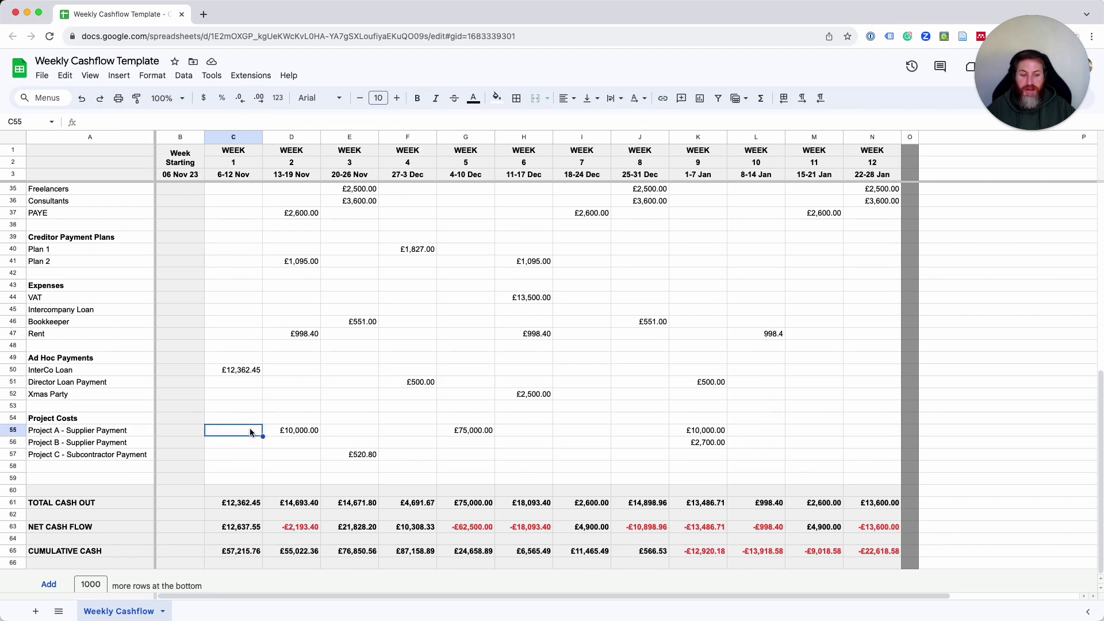
# Review the week starting date in B3 together with the expected cash in and cash out sections
pyautogui.scroll(10, 250, 428)
pyautogui.click(485, 261)
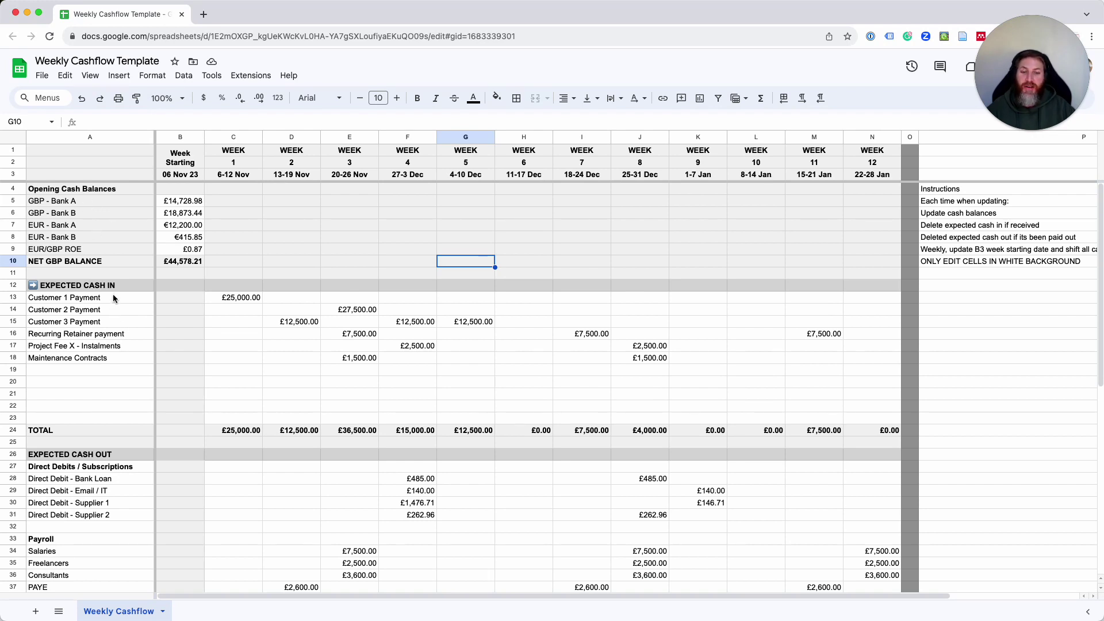
pyautogui.click(187, 176)
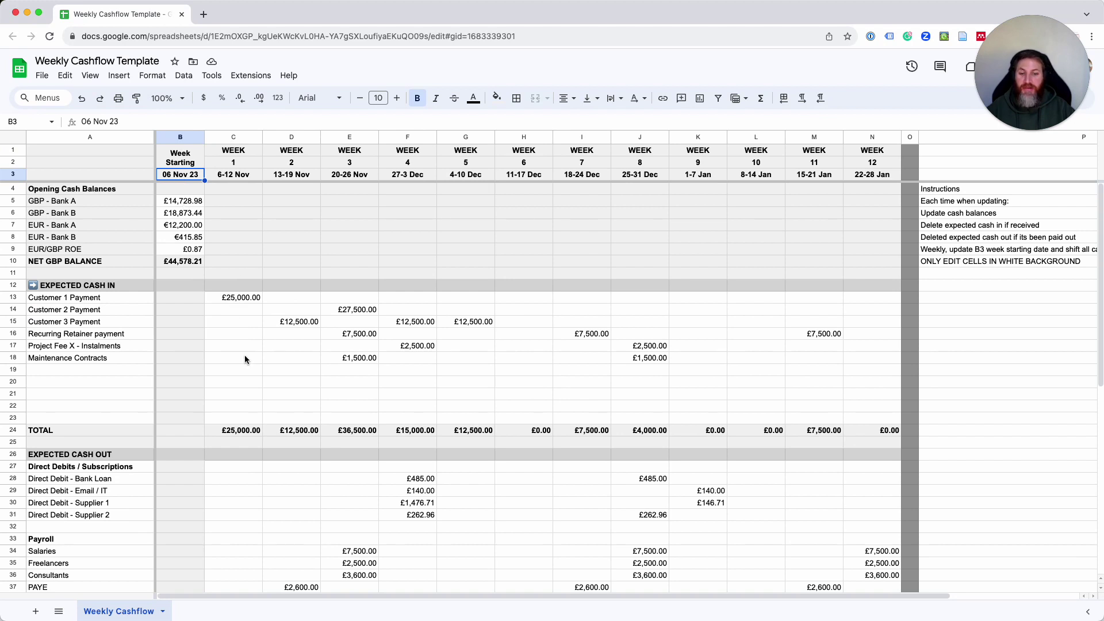
pyautogui.scroll(-5, 238, 339)
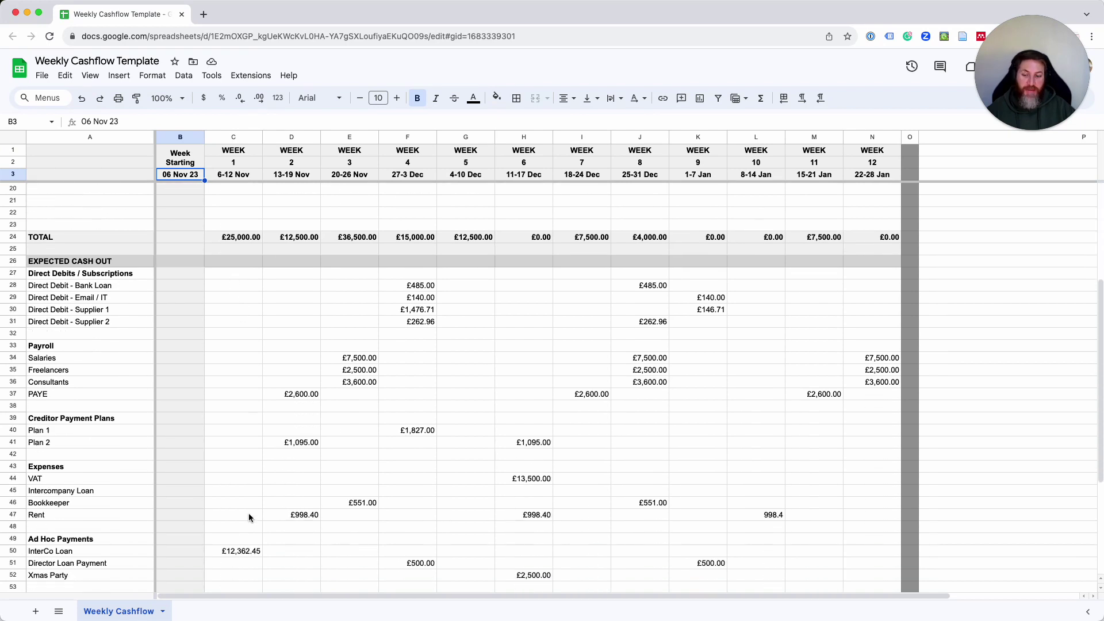
pyautogui.scroll(5, 247, 460)
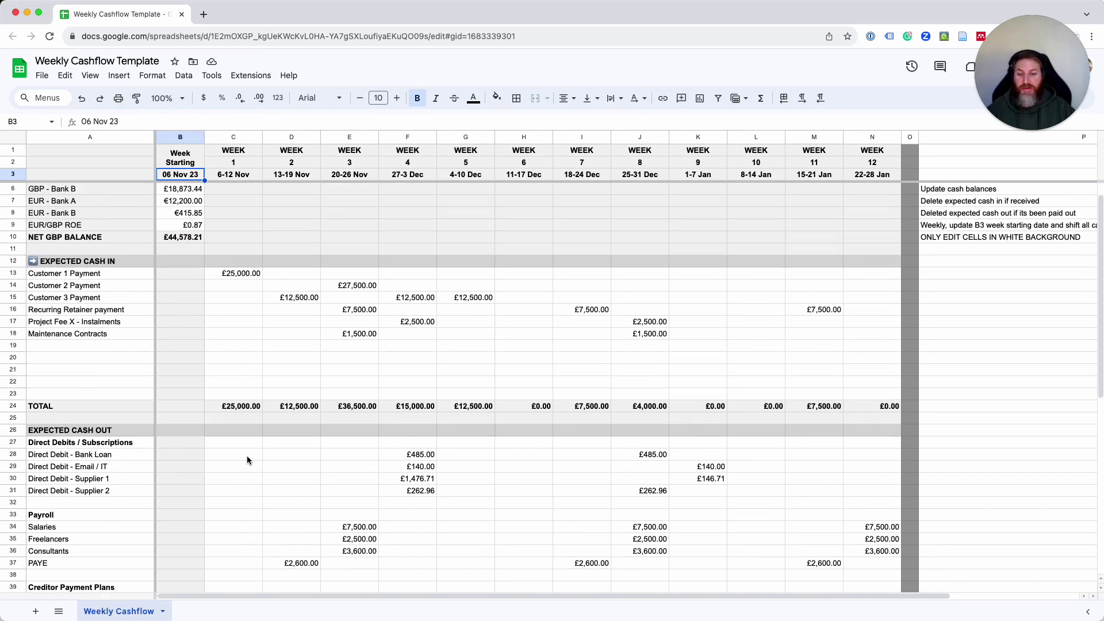
# Shift the expected cash in entries for weeks 2 to 11 one week earlier, from the Customer 2 Payment row through row 21
pyautogui.scroll(-1, 248, 460)
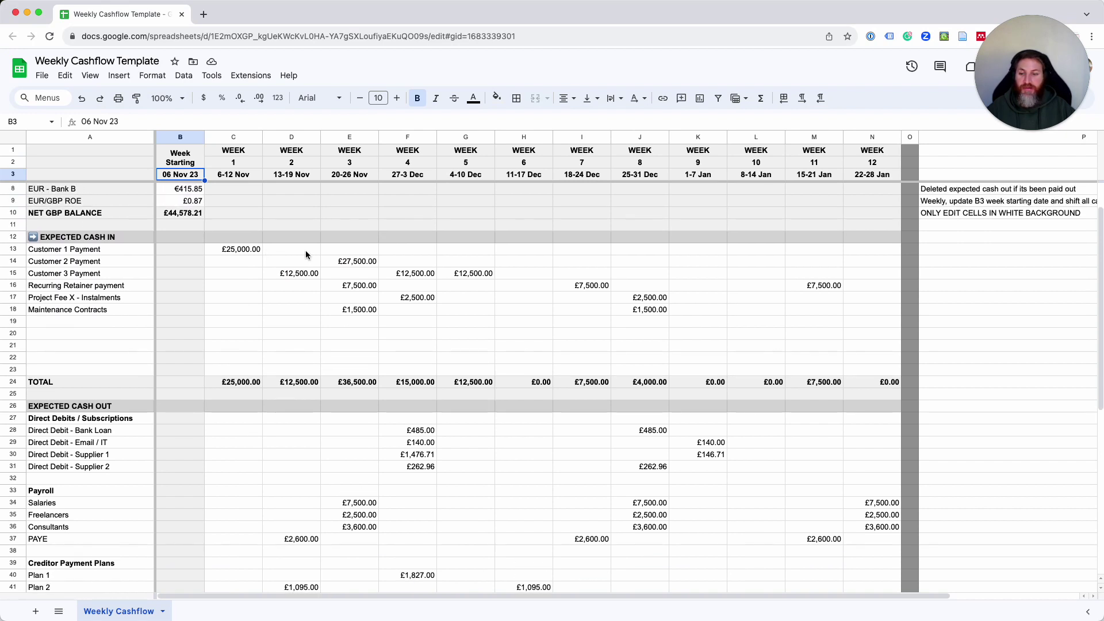
pyautogui.click(305, 252)
pyautogui.moveTo(305, 260); pyautogui.dragTo(766, 354)
# Look over the expected cash out entries across the weeks and compare them with the shifted cash in entries
pyautogui.scroll(-7, 552, 385)
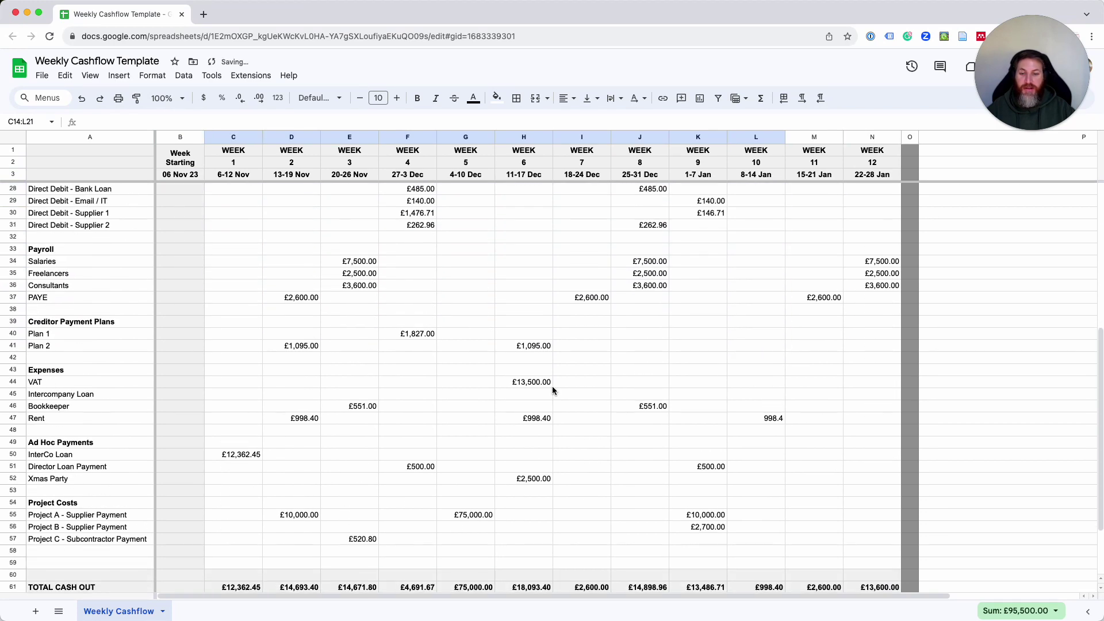
pyautogui.scroll(2, 415, 337)
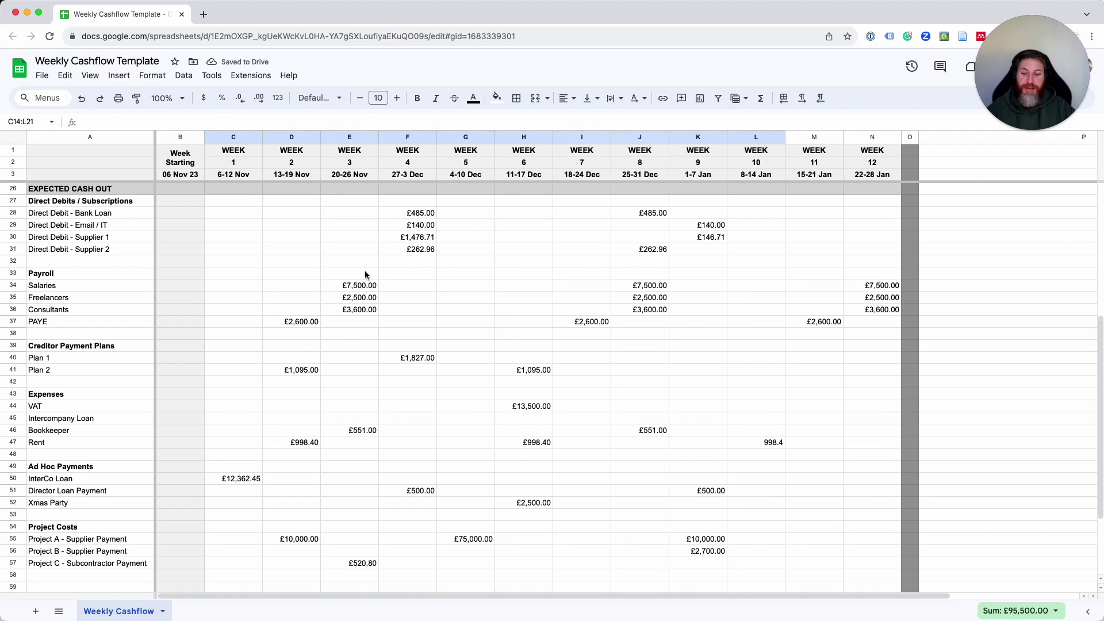
pyautogui.moveTo(306, 213); pyautogui.dragTo(837, 410)
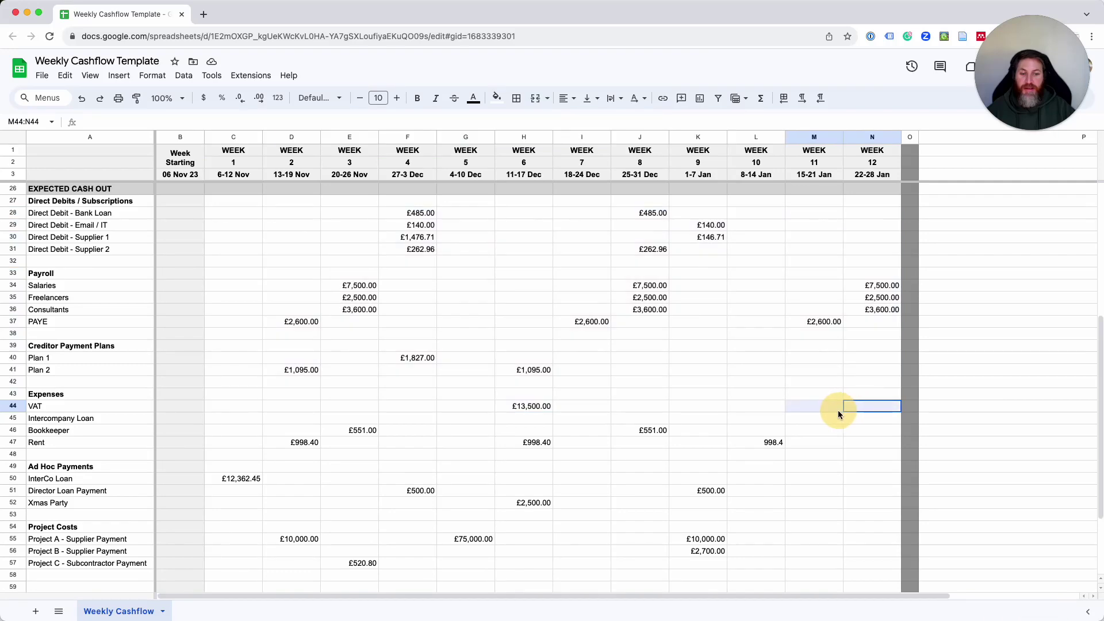
pyautogui.click(612, 386)
pyautogui.scroll(-3, 613, 386)
pyautogui.scroll(10, 612, 386)
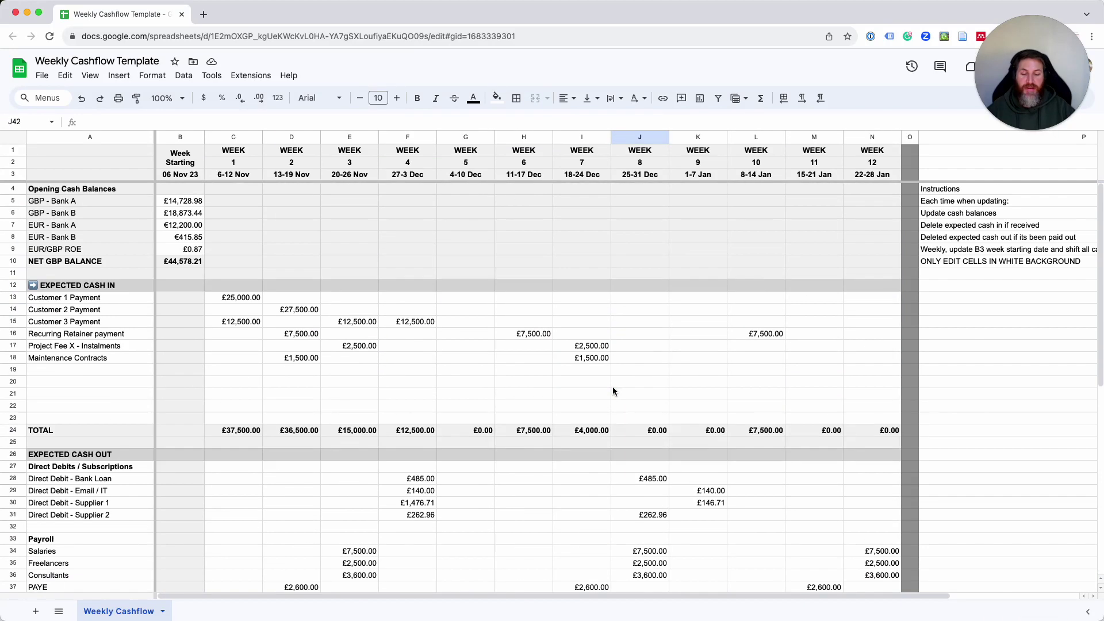